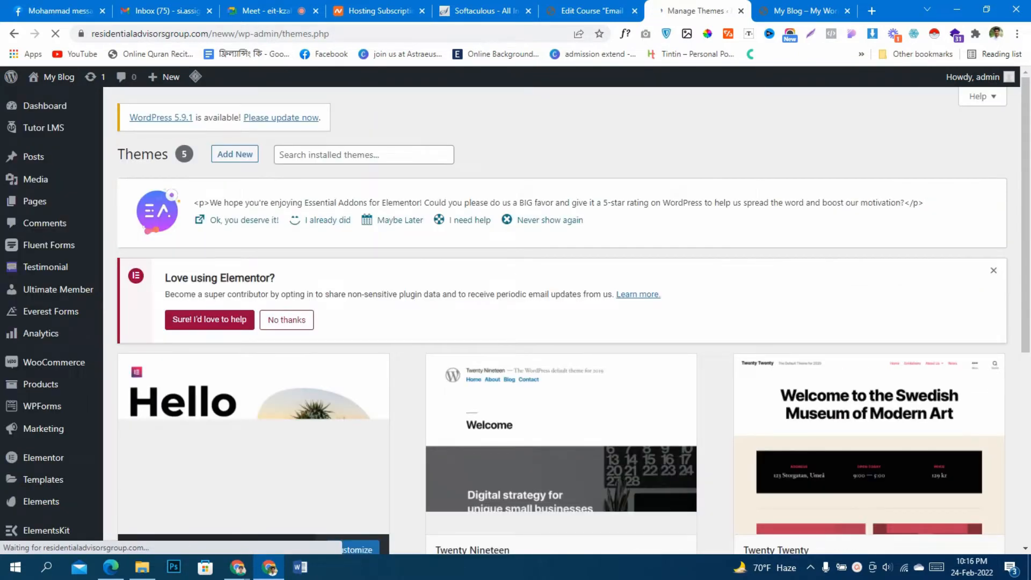
- Search the WordPress theme directory for "ocean" from the add-theme page
click(235, 155)
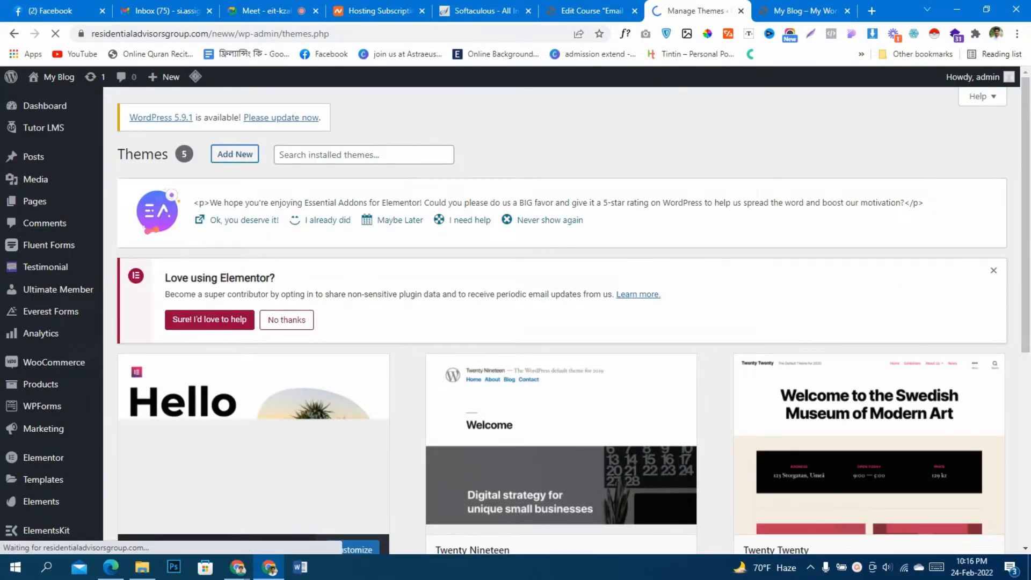
scroll(515, 322, down, 2)
click(909, 240)
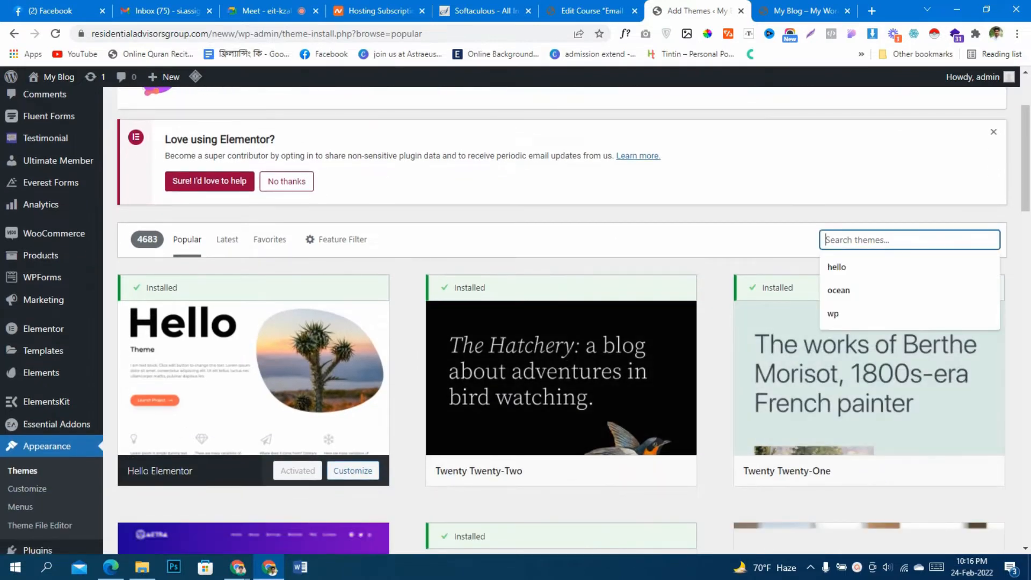
key(Down)
key(Down)
key(Return)
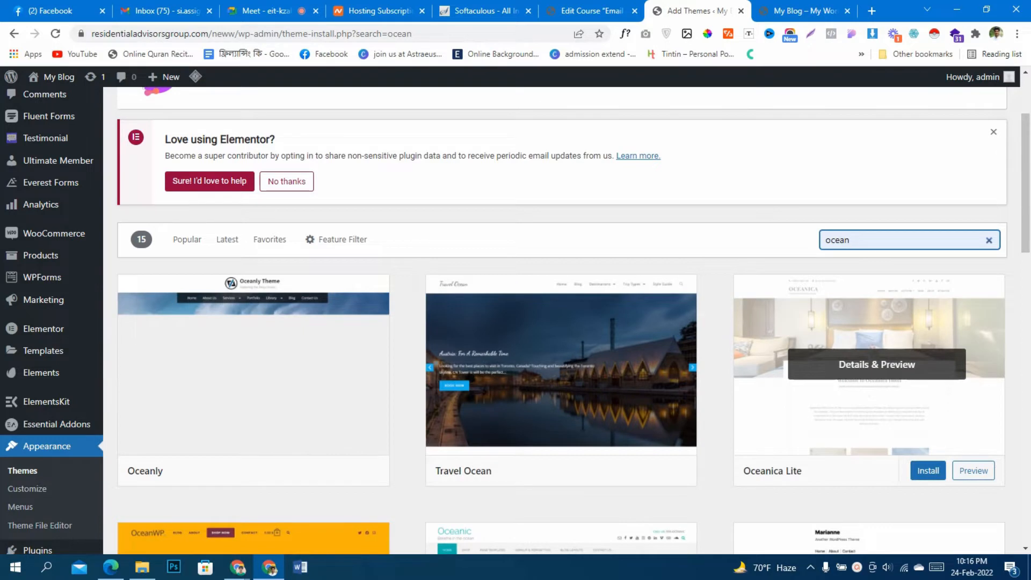
- Install and activate the OceanWP theme
scroll(851, 361, down, 5)
mouse_move(38, 292)
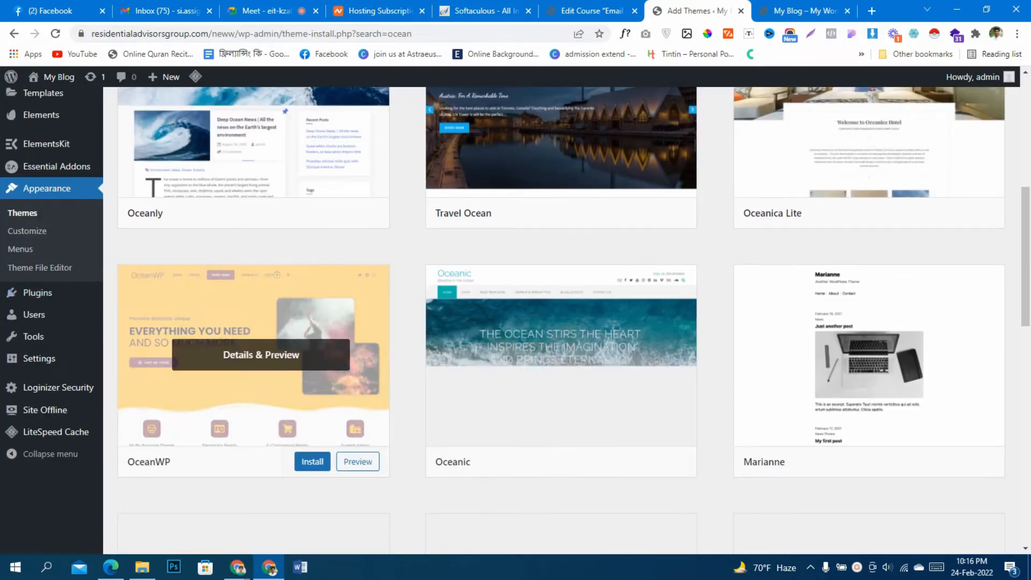
click(261, 354)
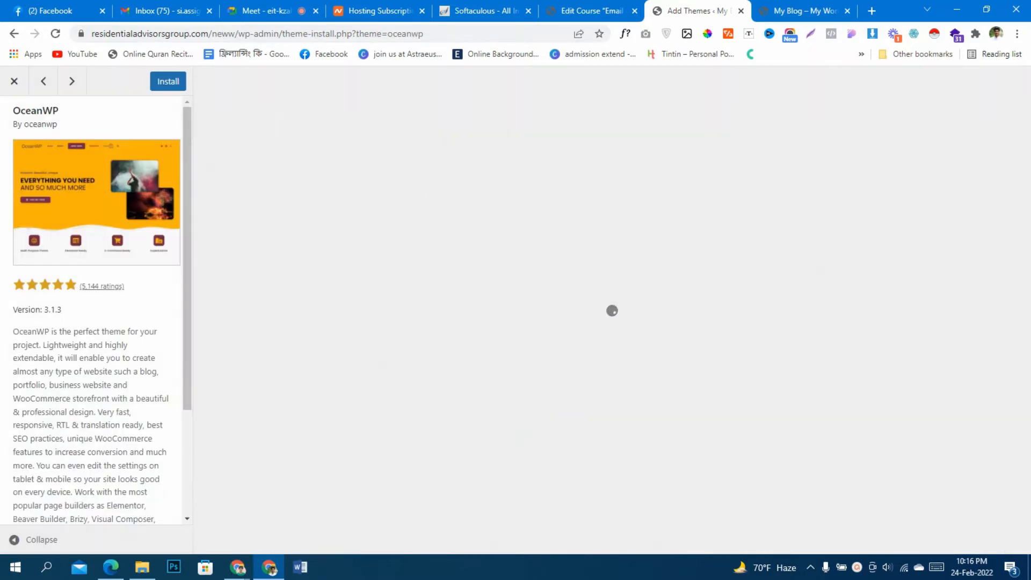
click(14, 81)
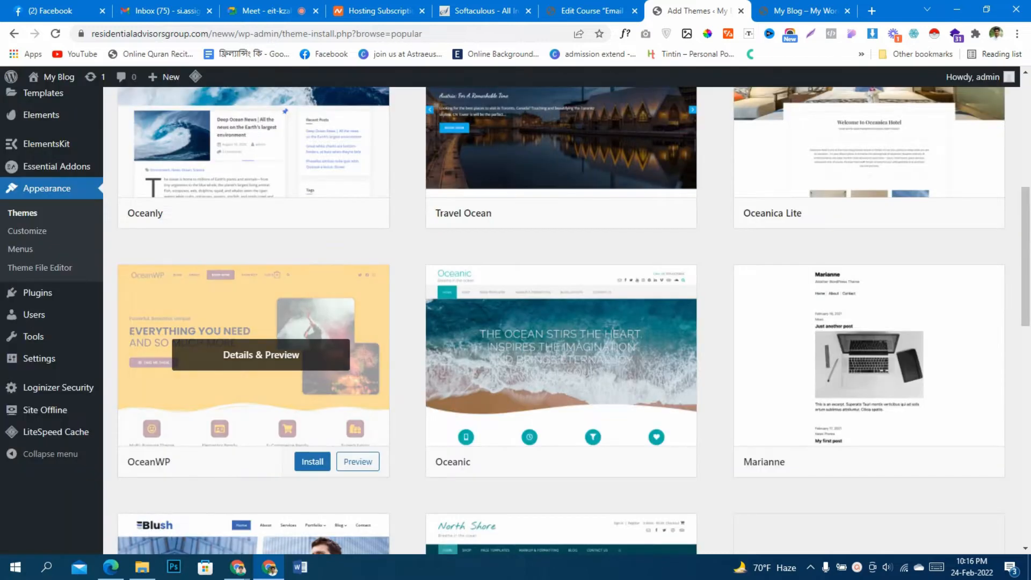
click(312, 461)
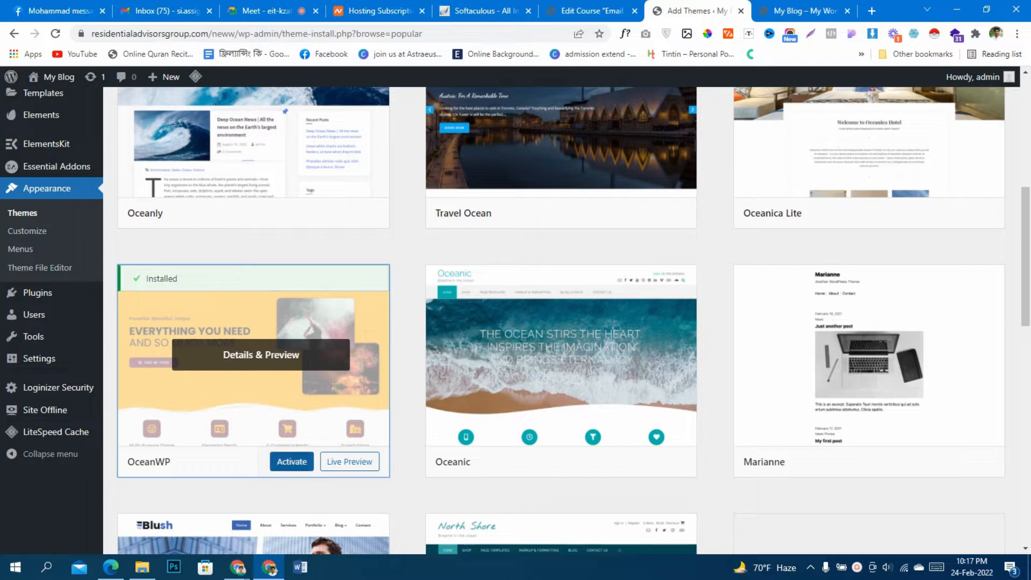
click(292, 461)
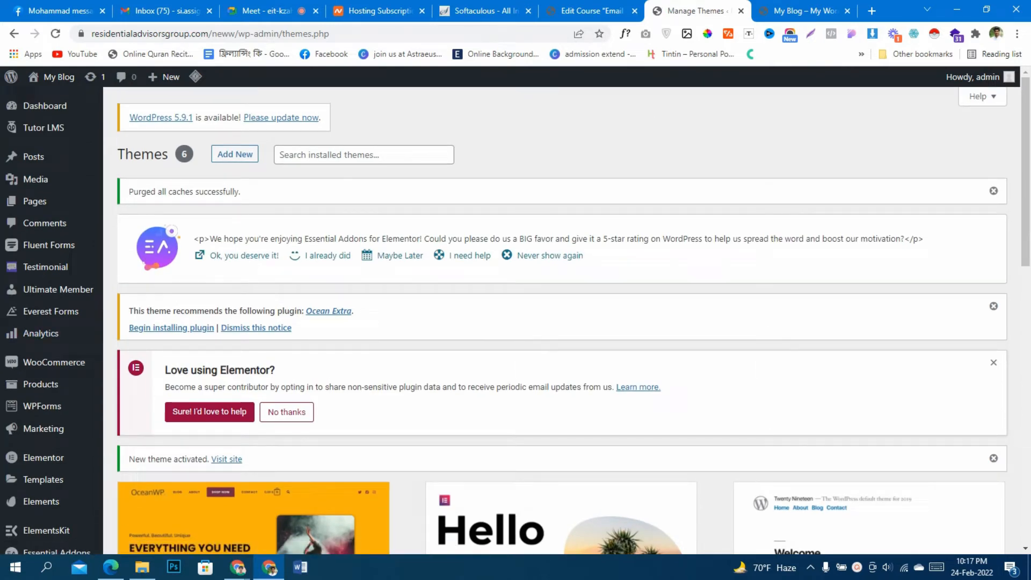
- Install the recommended Ocean Extra plugin and return to the dashboard
click(171, 328)
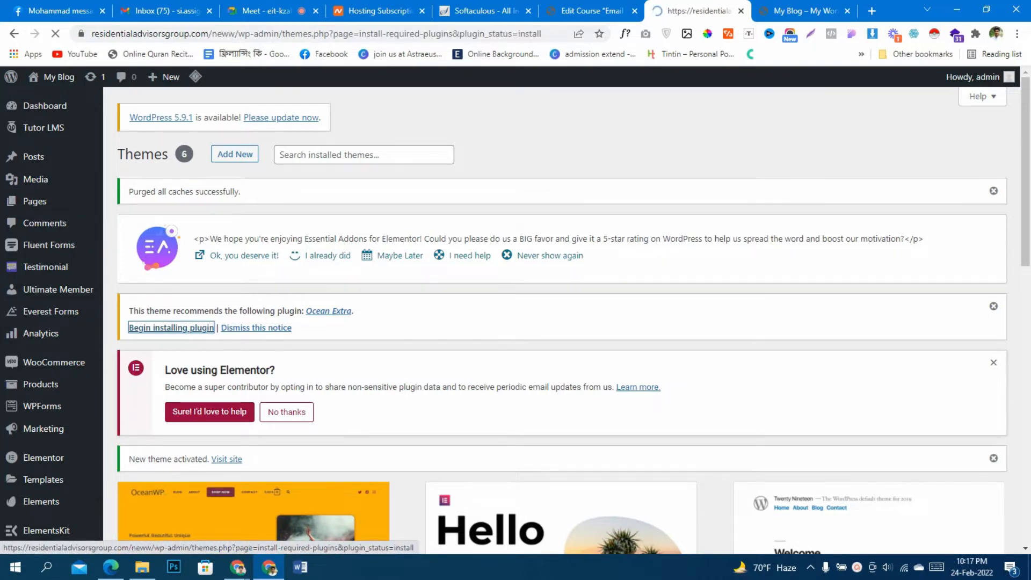
scroll(561, 322, down, 1)
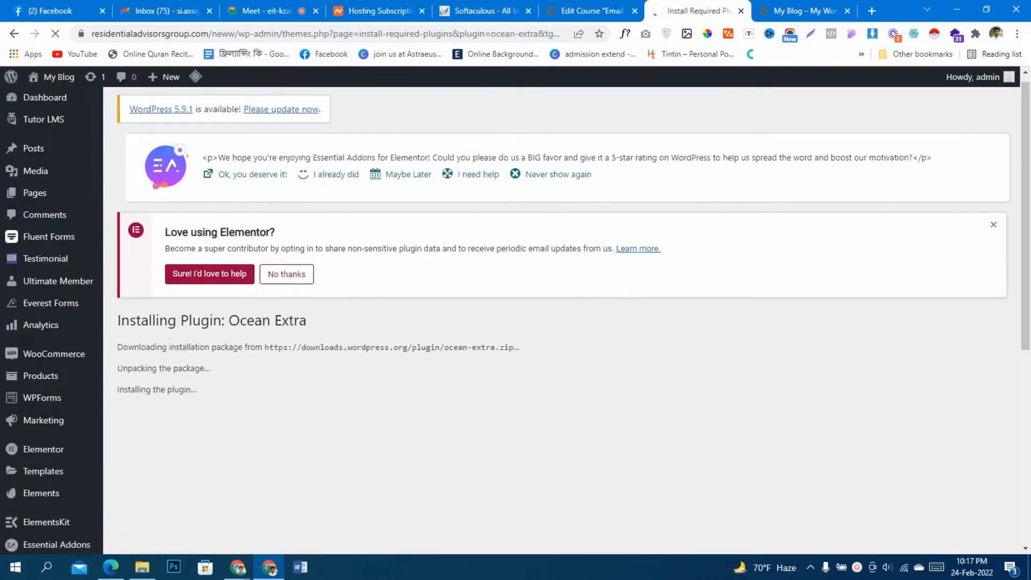
scroll(562, 322, down, 2)
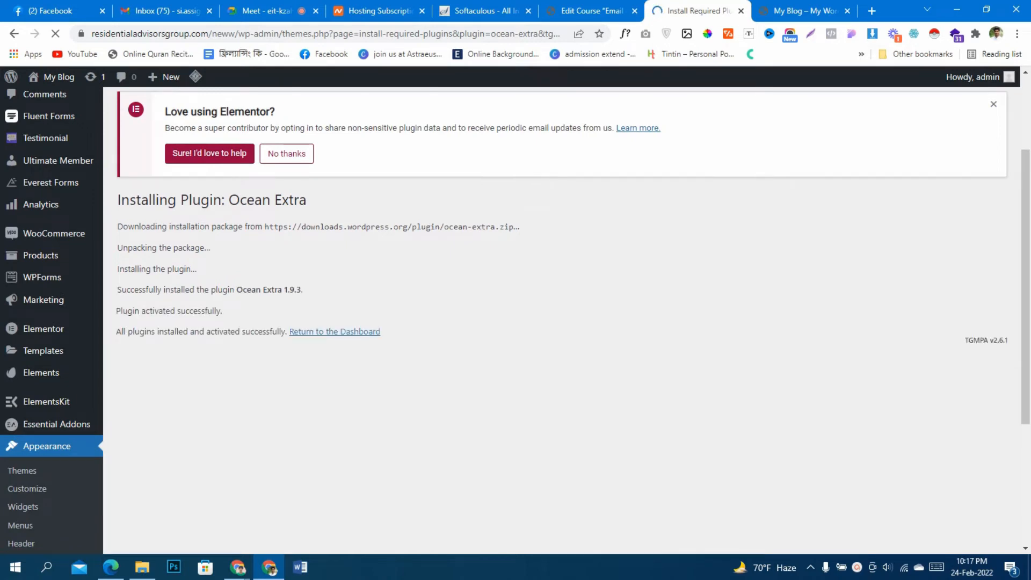
click(334, 326)
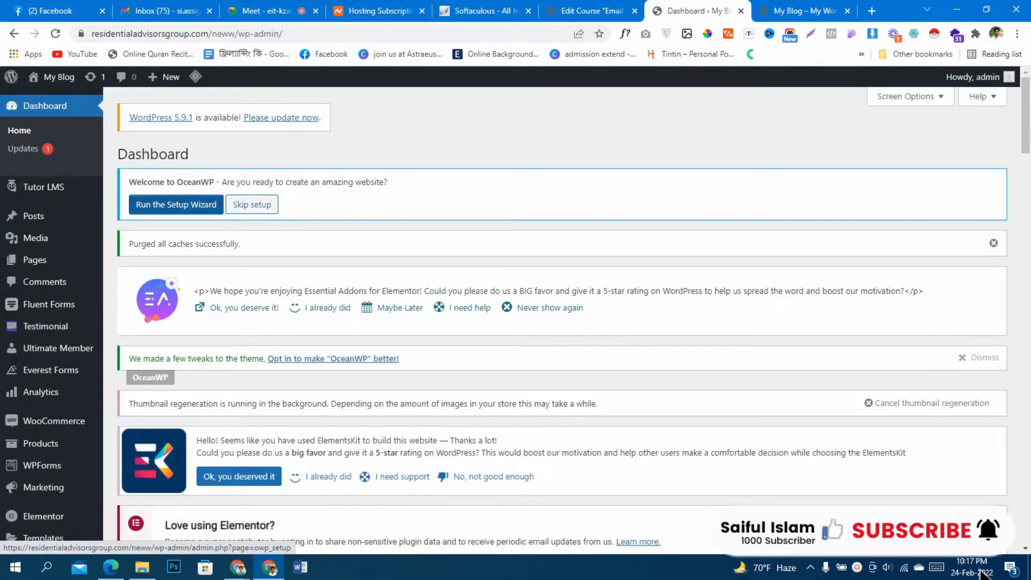
- Run the OceanWP setup wizard and get started to reach its demo selection
click(176, 205)
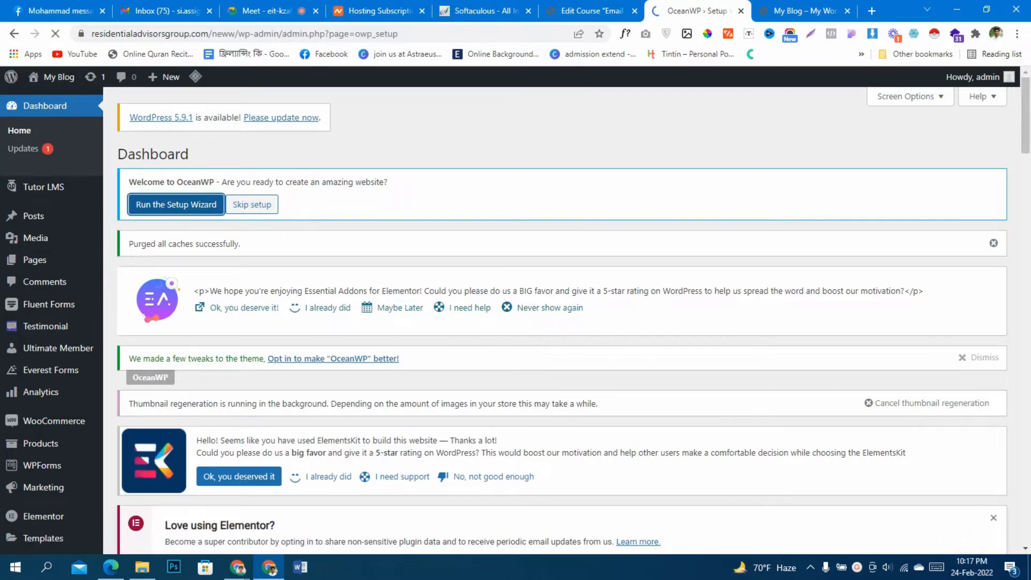
scroll(562, 322, down, 4)
scroll(561, 322, down, 5)
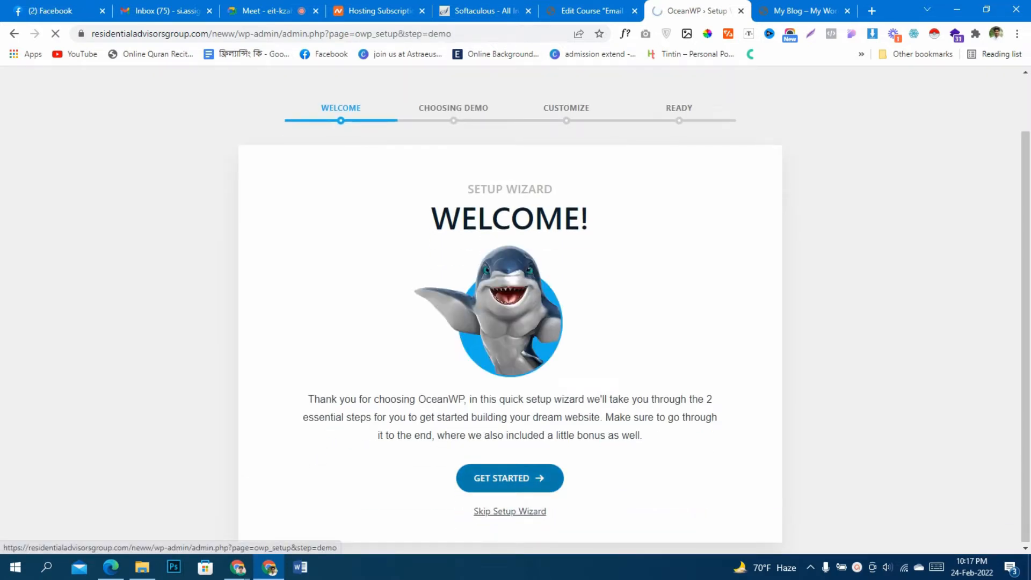
click(509, 478)
- Filter the demos to eCommerce and choose the Simple demo for installation
scroll(510, 478, down, 4)
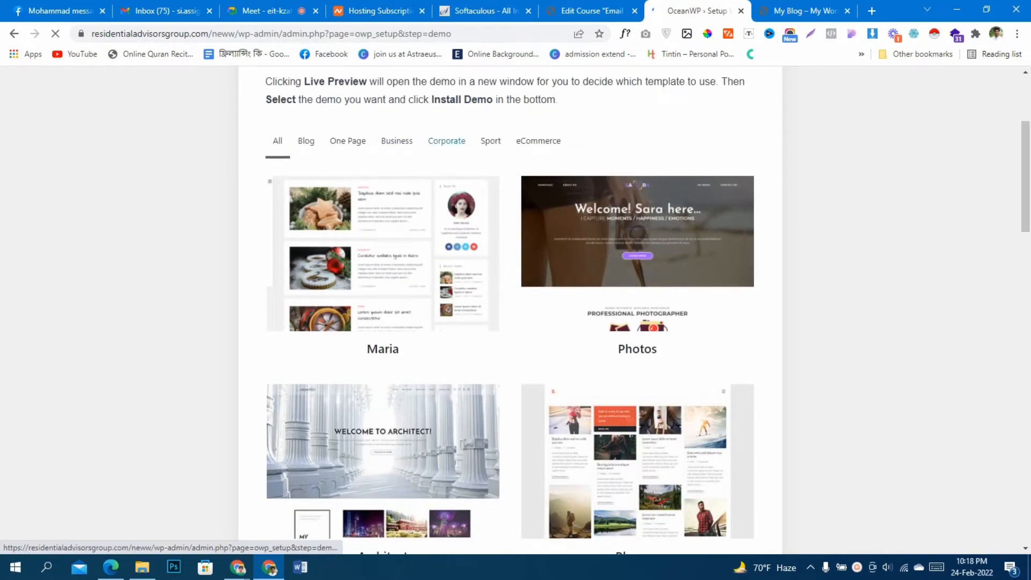
click(538, 141)
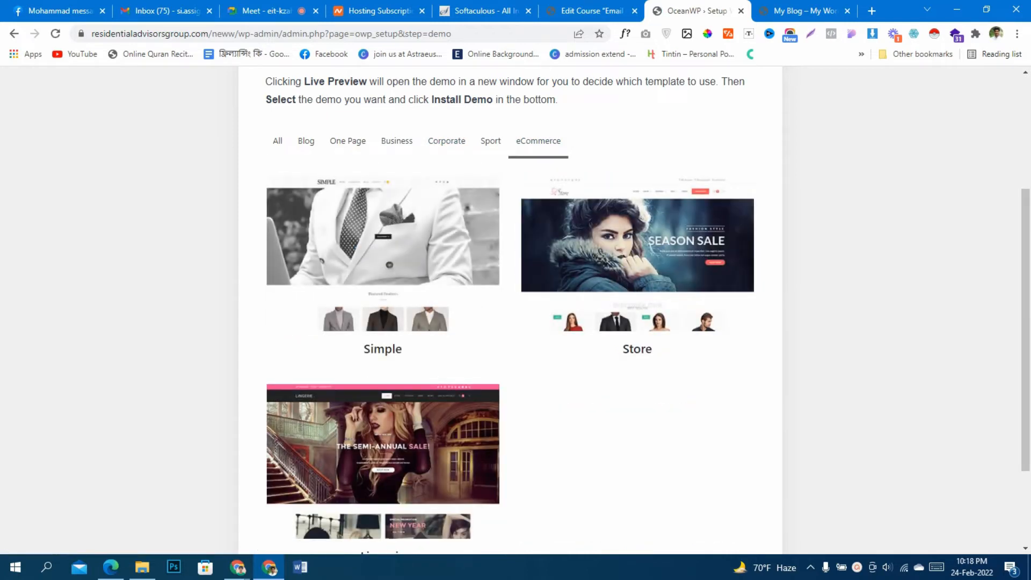
click(383, 256)
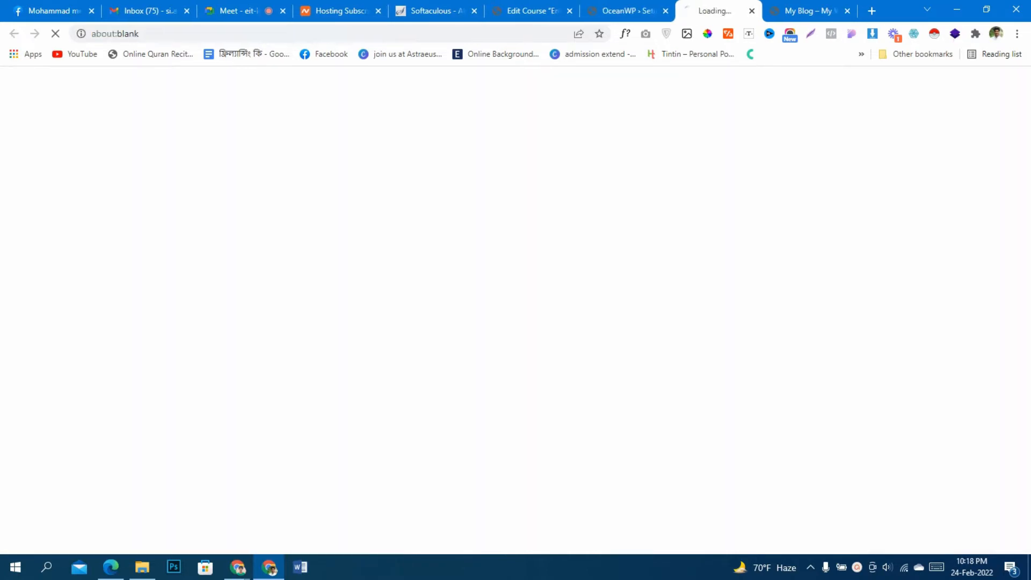
click(753, 10)
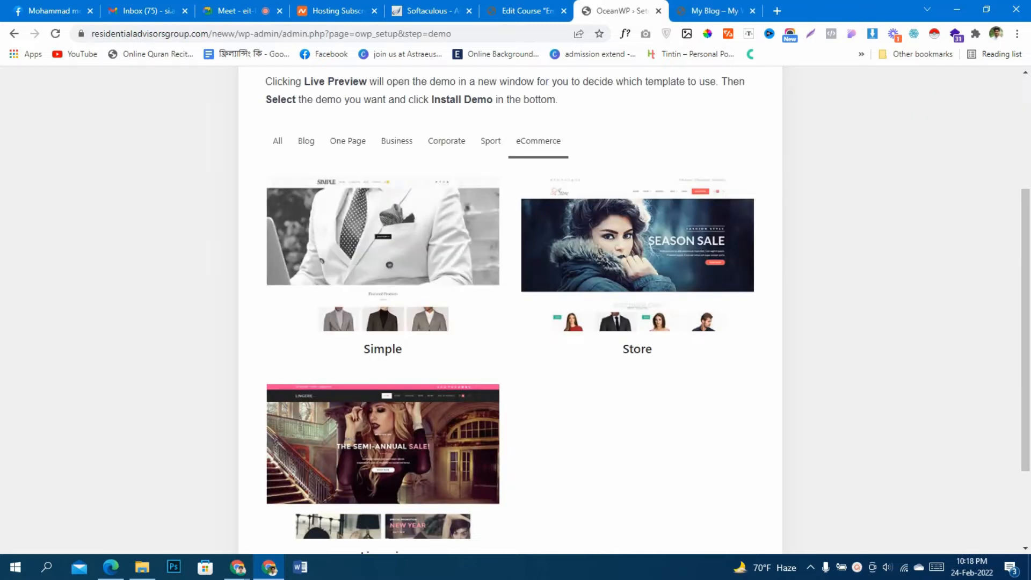
scroll(510, 306, down, 2)
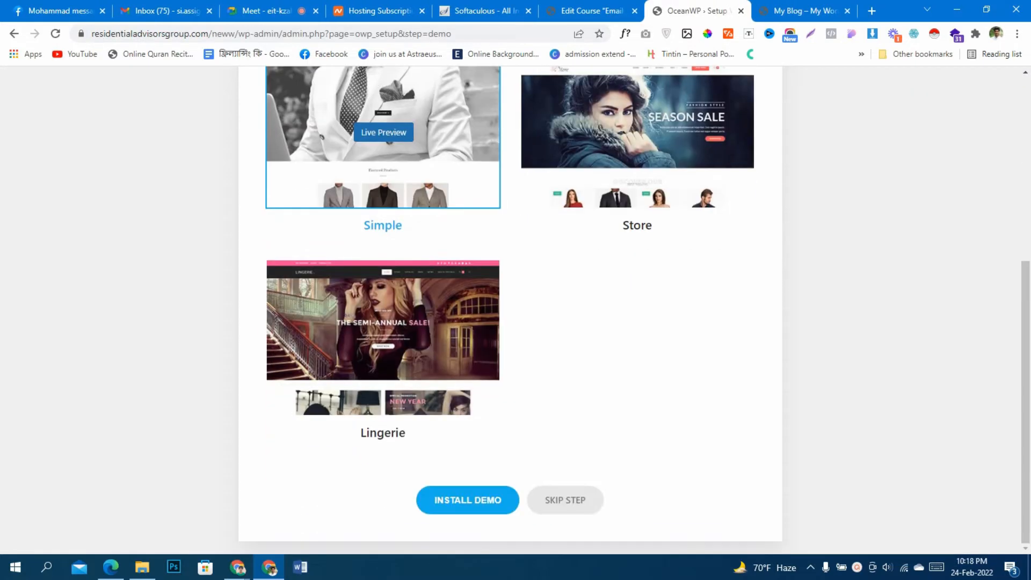
click(383, 172)
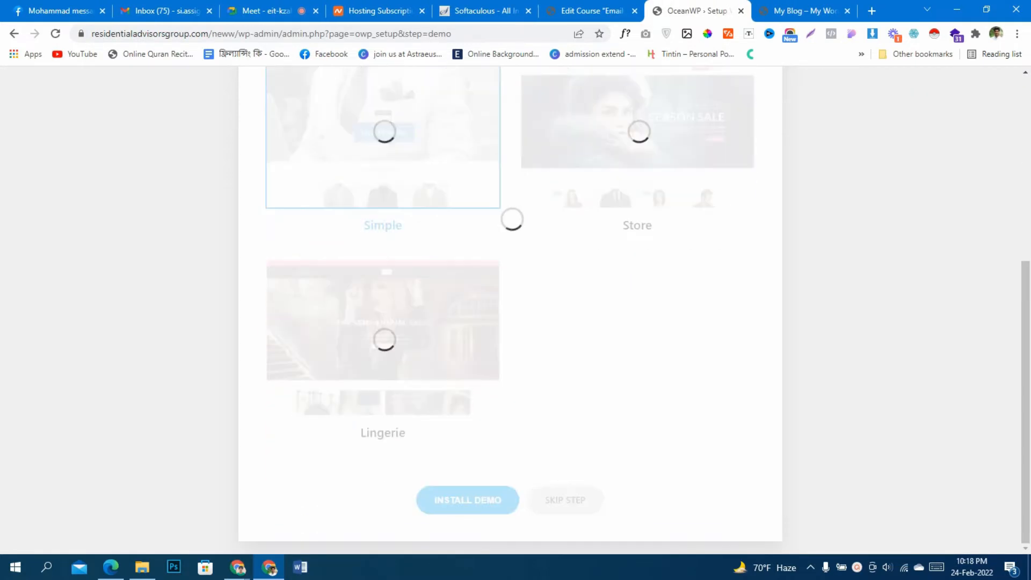
- Install the required Ocean Modal Window and Ocean Product Sharing plugins and activate WPForms
scroll(510, 310, up, 1)
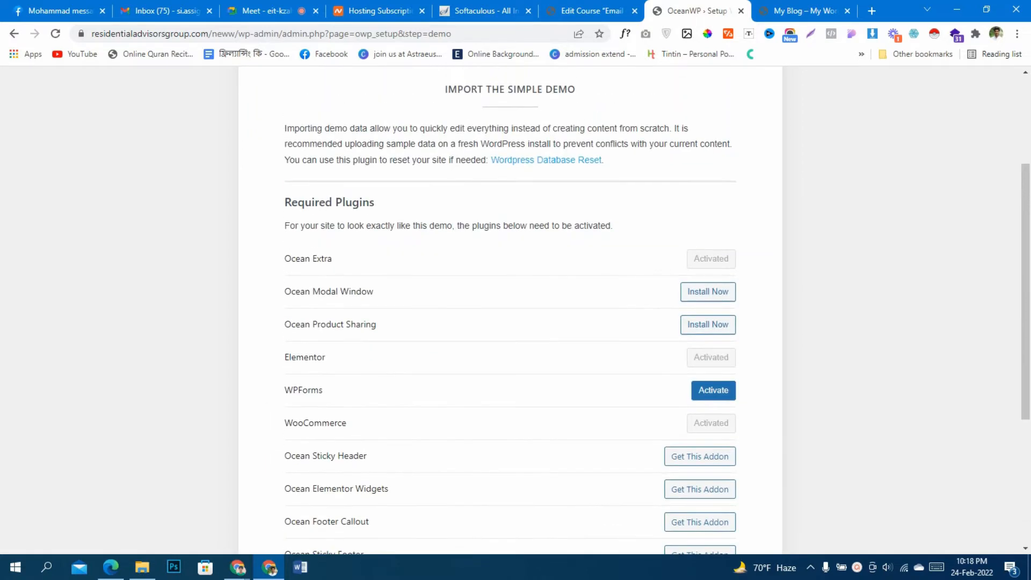
scroll(510, 306, down, 4)
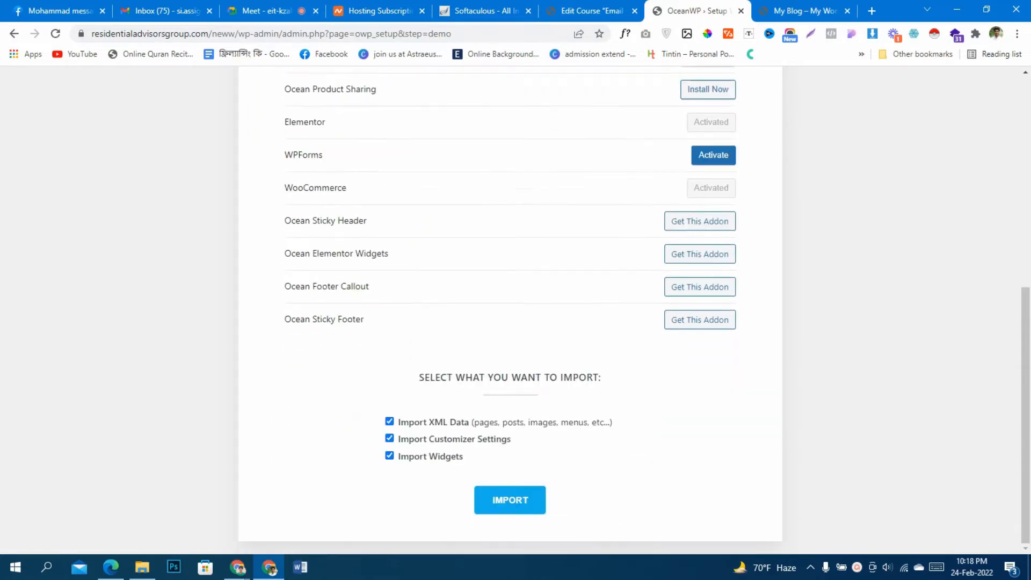
scroll(510, 306, up, 2)
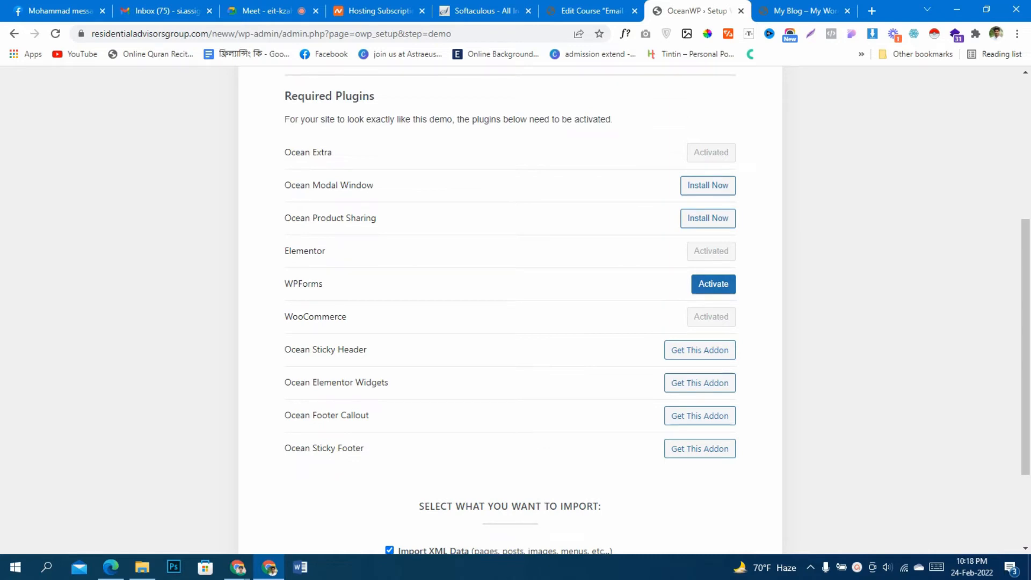
scroll(511, 310, up, 1)
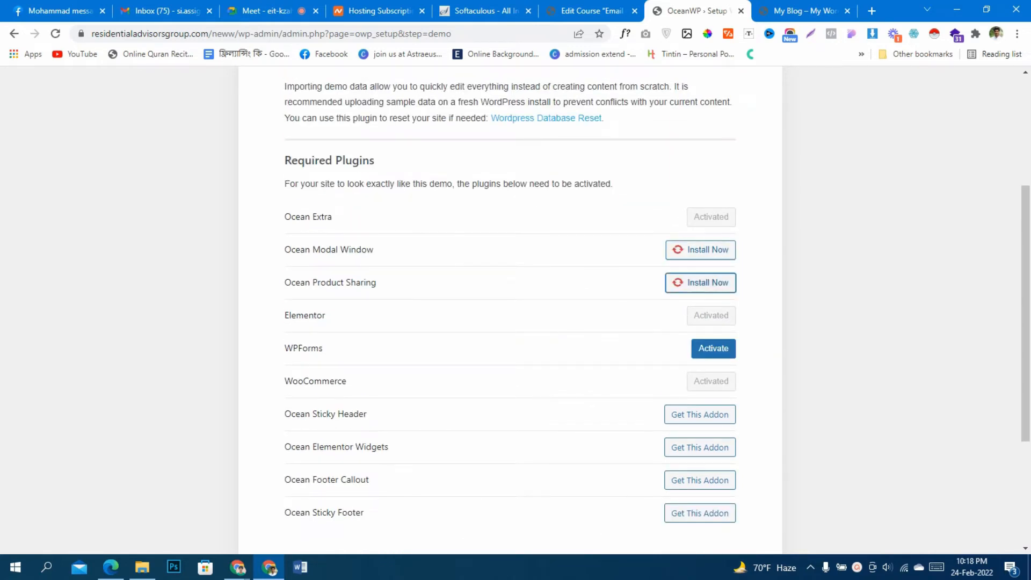
scroll(510, 310, down, 2)
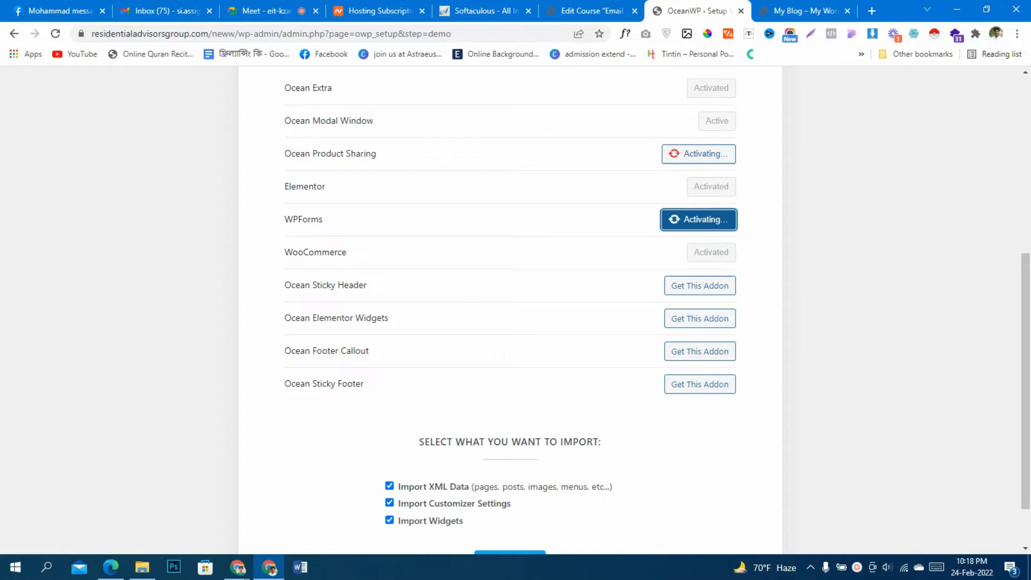
scroll(510, 309, up, 2)
scroll(510, 310, down, 4)
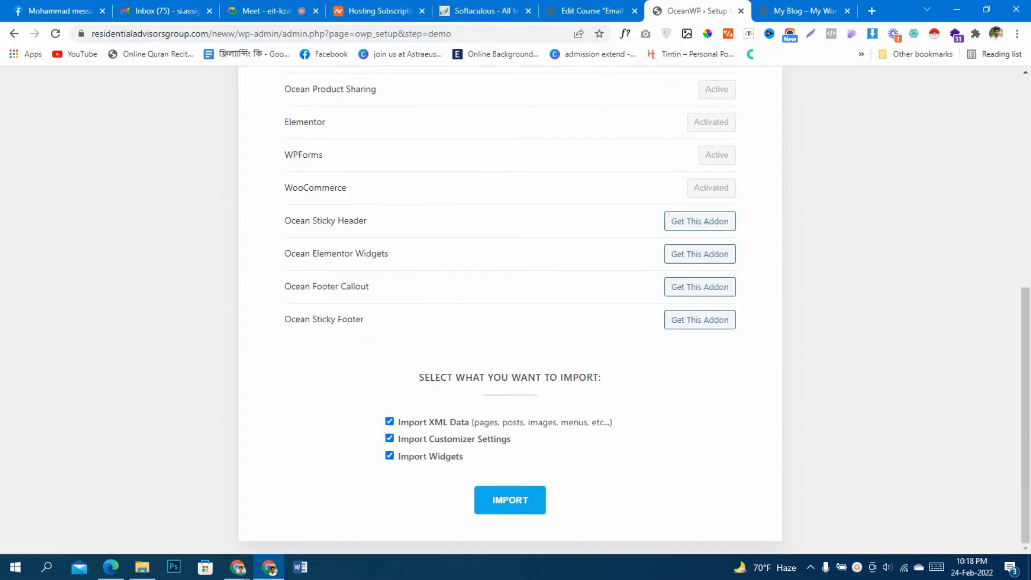
- Import the Simple demo's XML data, customizer settings and widgets, and complete the wizard back to the dashboard
click(509, 500)
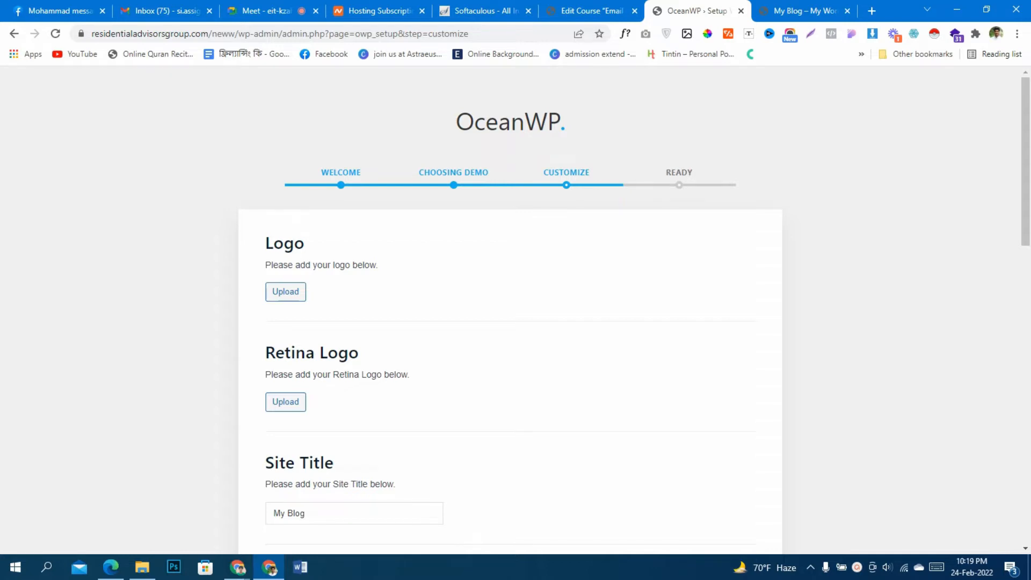
scroll(510, 311, down, 3)
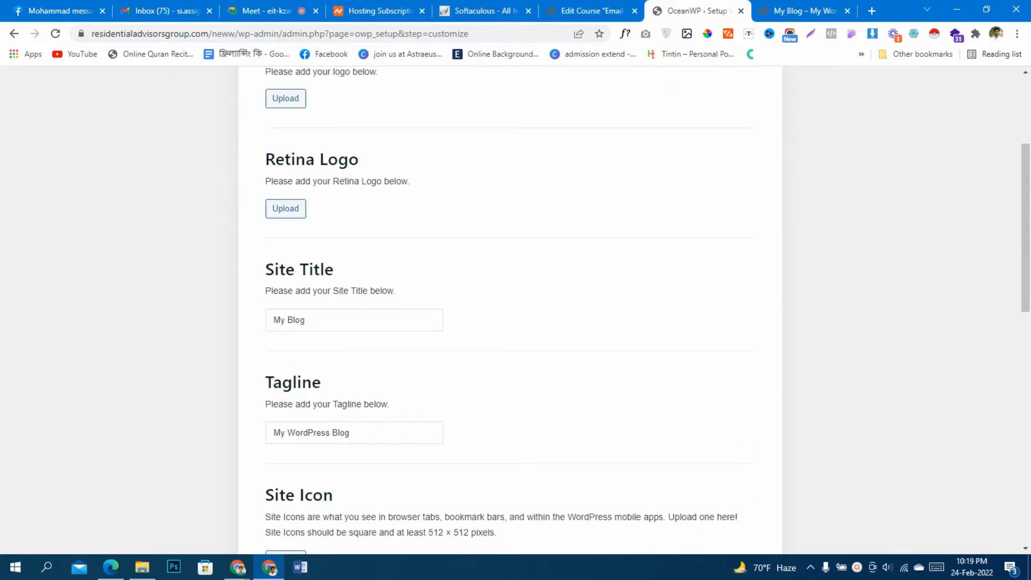
scroll(510, 311, down, 10)
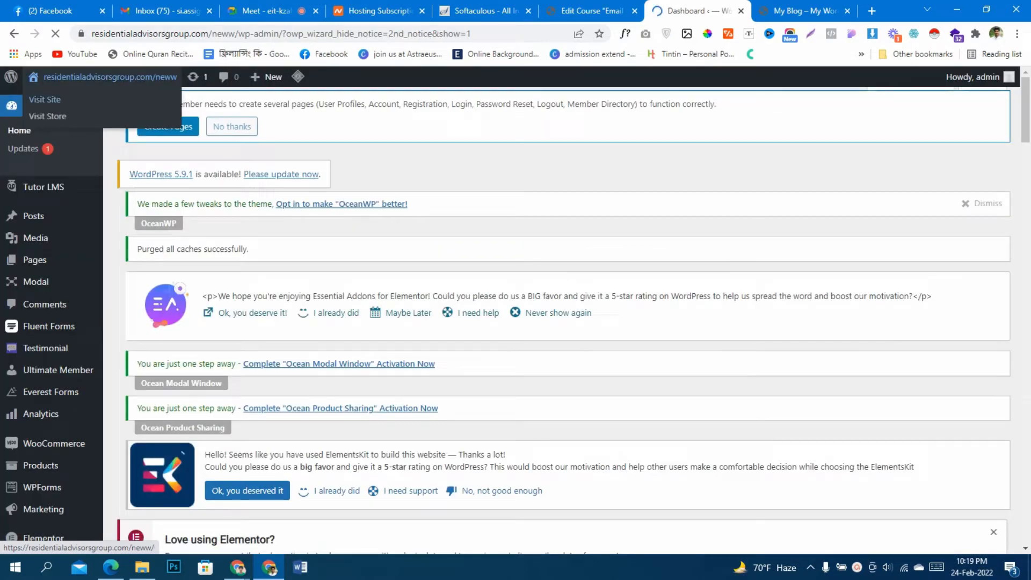
- Open the site's front page in a new tab and examine its header, featured products and footer
ctrl+click(110, 77)
click(708, 11)
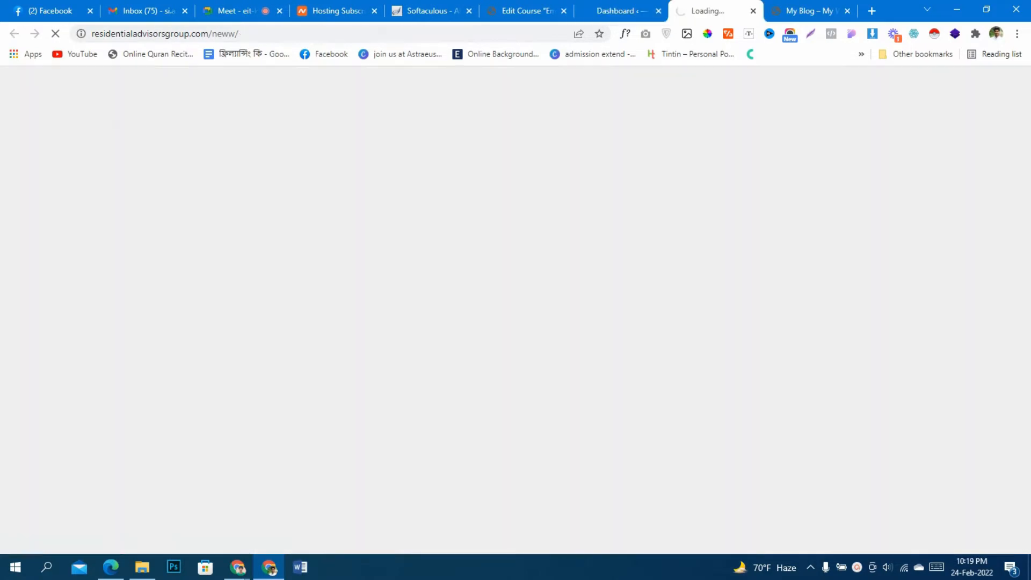
scroll(730, 258, down, 15)
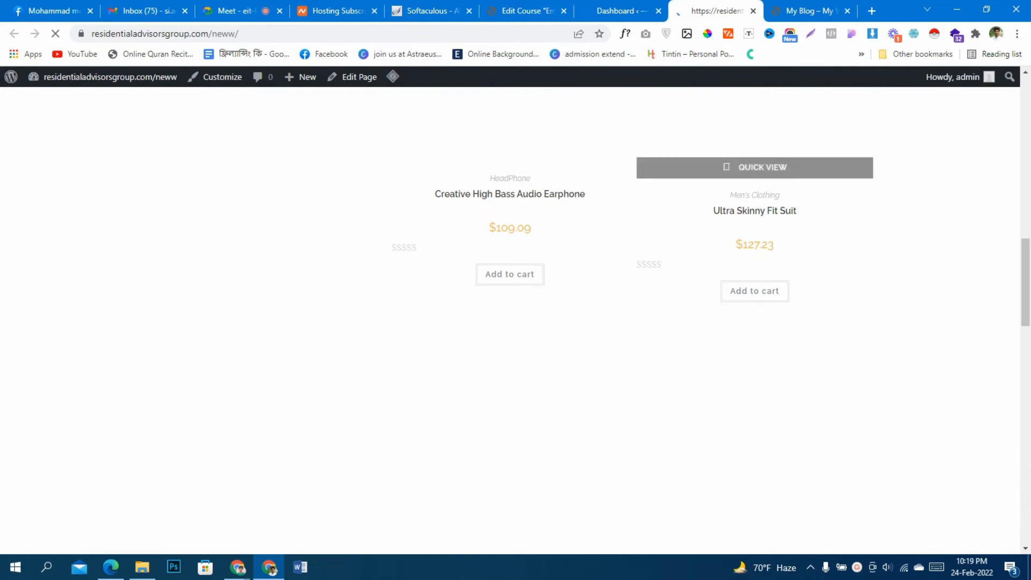
scroll(754, 258, up, 10)
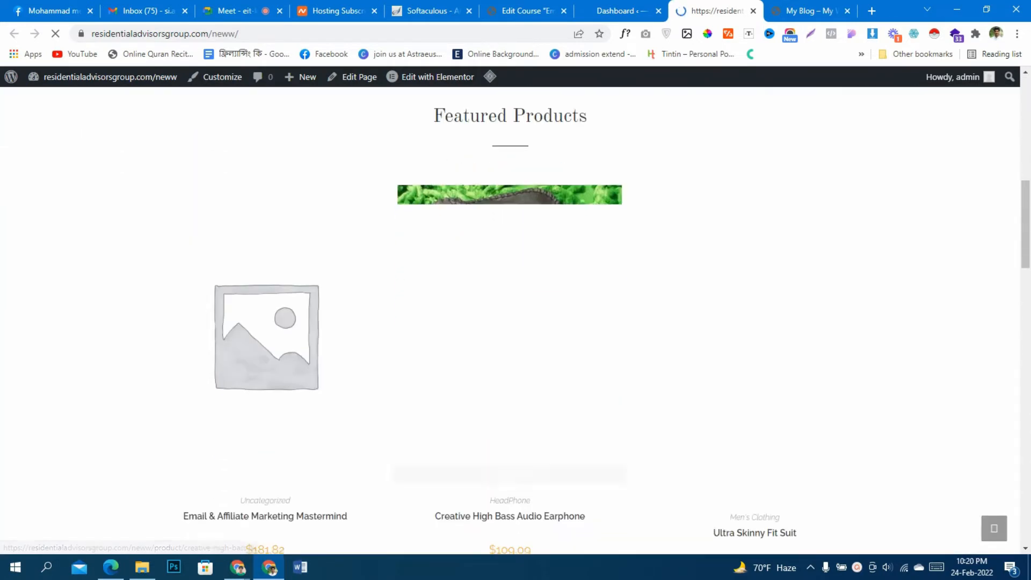
scroll(591, 323, down, 10)
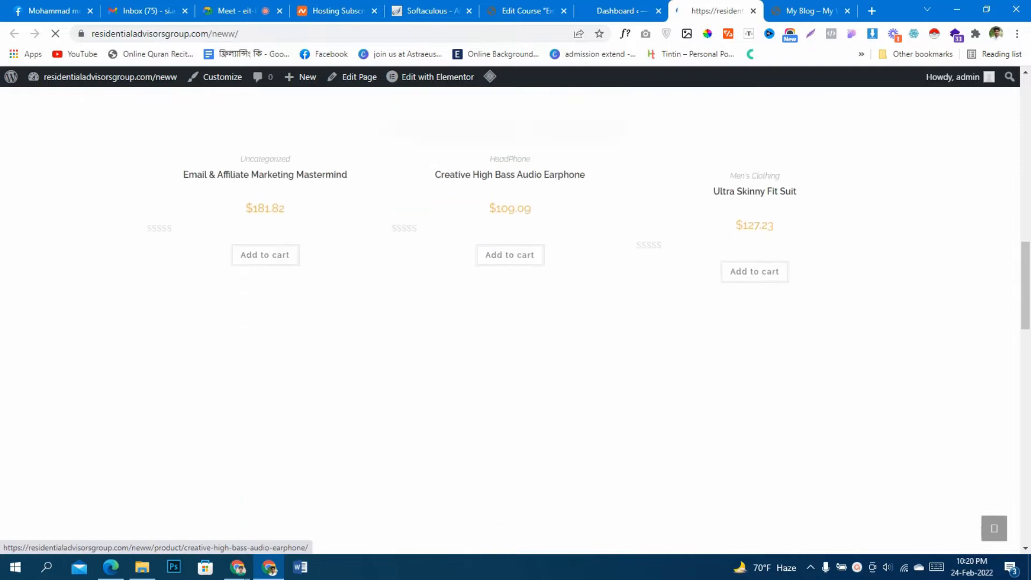
scroll(751, 322, up, 5)
scroll(591, 322, down, 10)
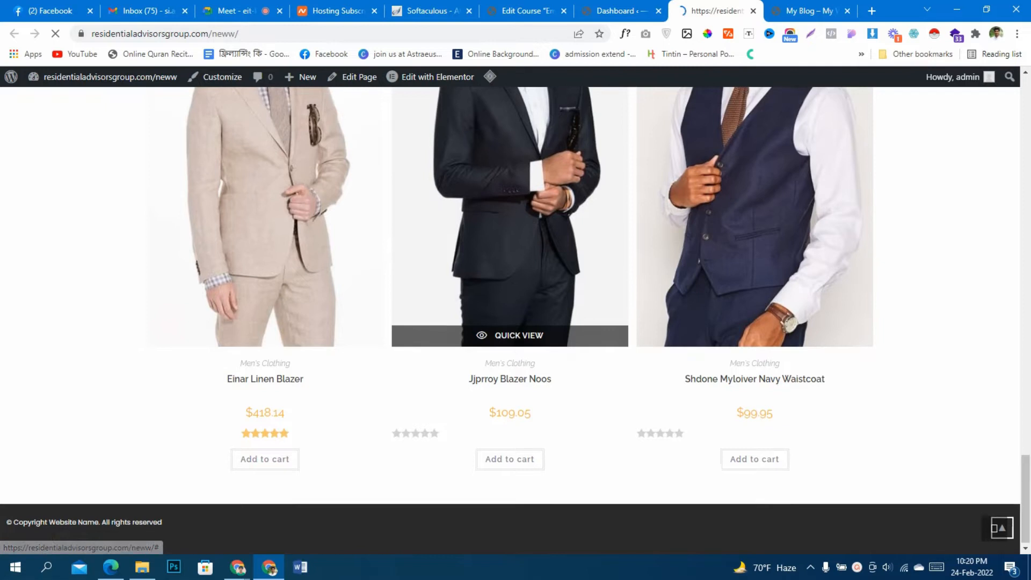
scroll(511, 322, up, 20)
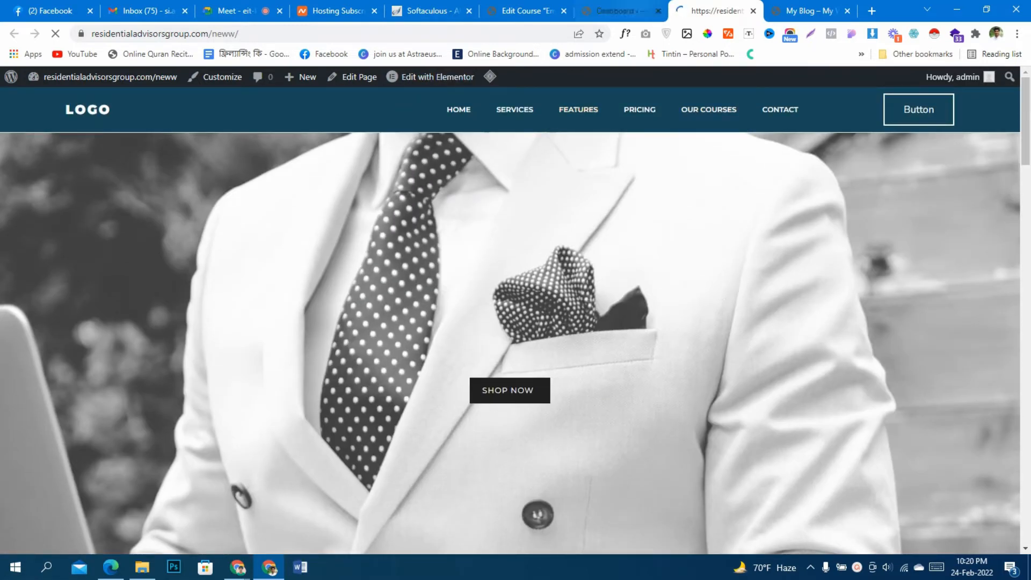
- Open the list of all pages in the WordPress dashboard and look through its entries
key(ctrl+shift+Tab)
click(35, 260)
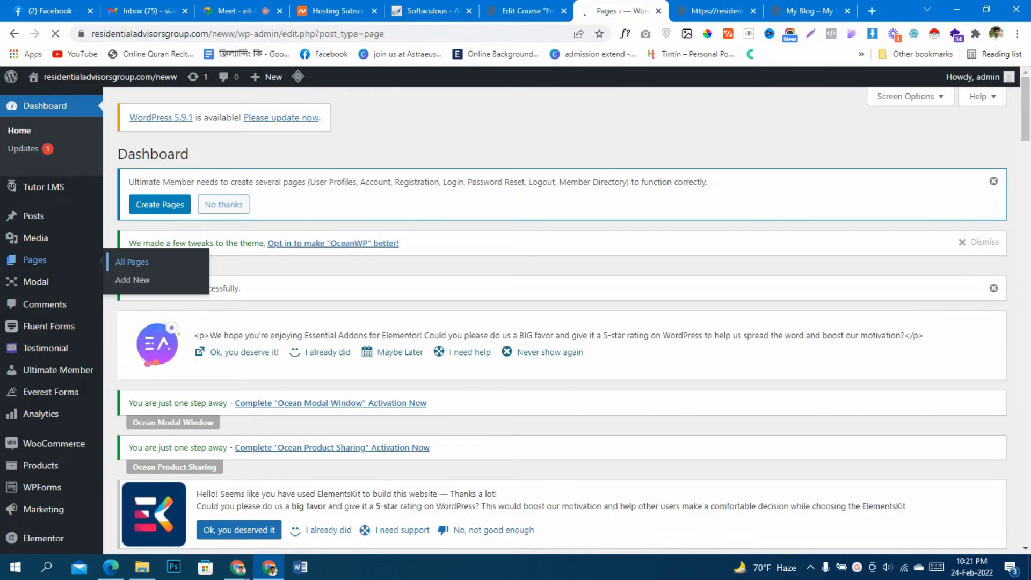
scroll(301, 376, down, 10)
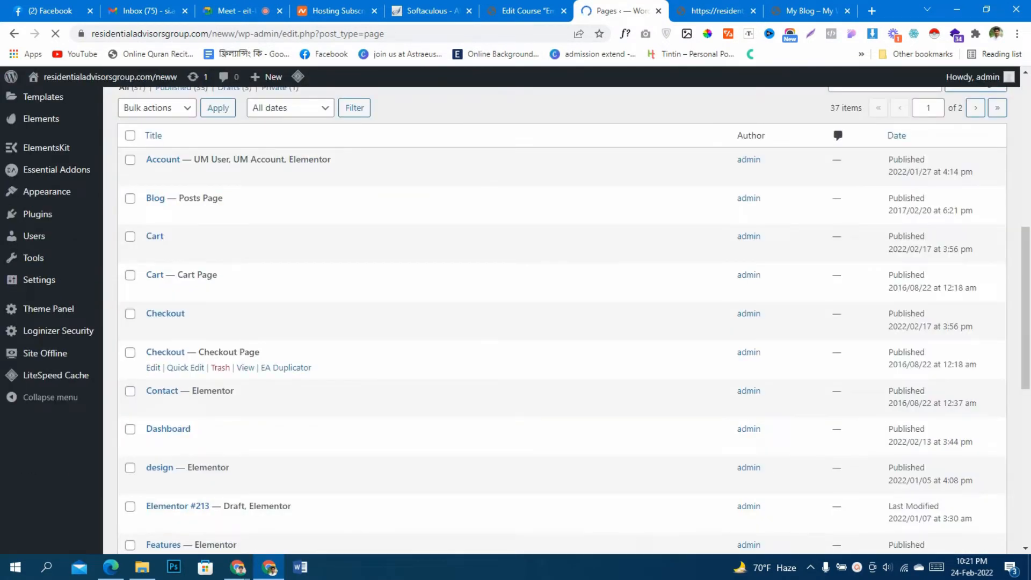
scroll(301, 323, up, 10)
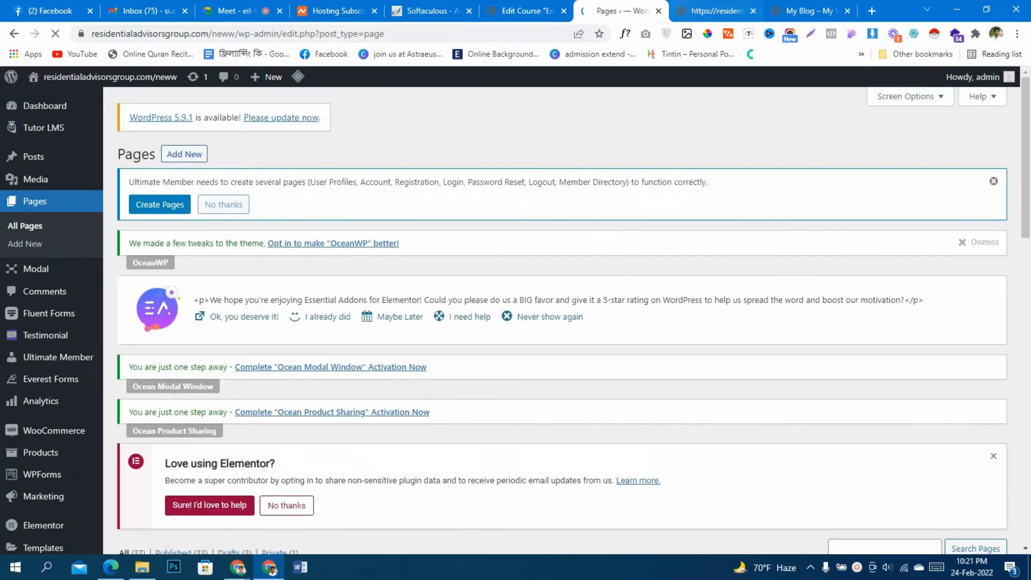
- Open the front page in the Elementor editor, dismiss the Flexbox note and display the Shop Now button's settings
click(716, 11)
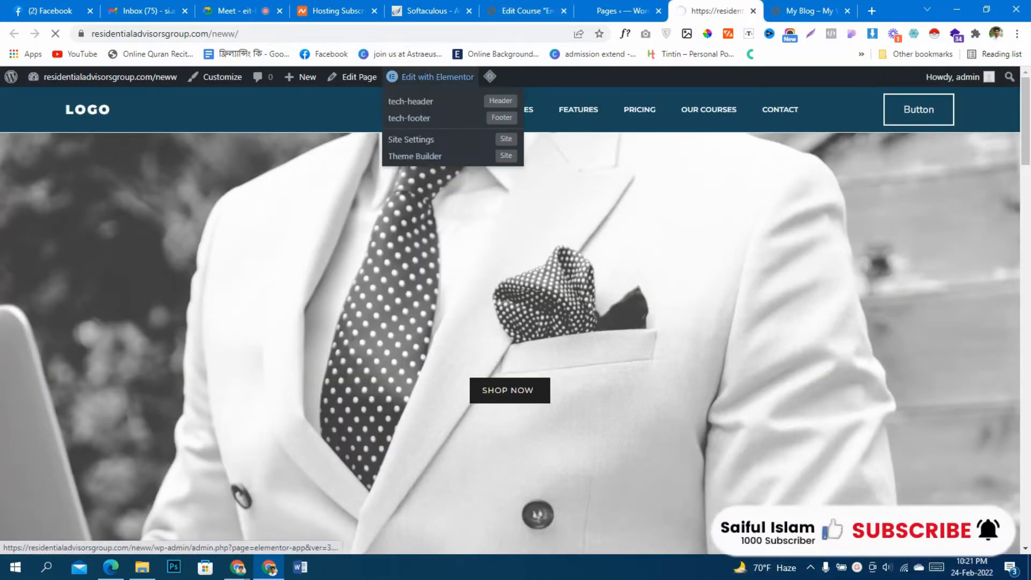
click(438, 77)
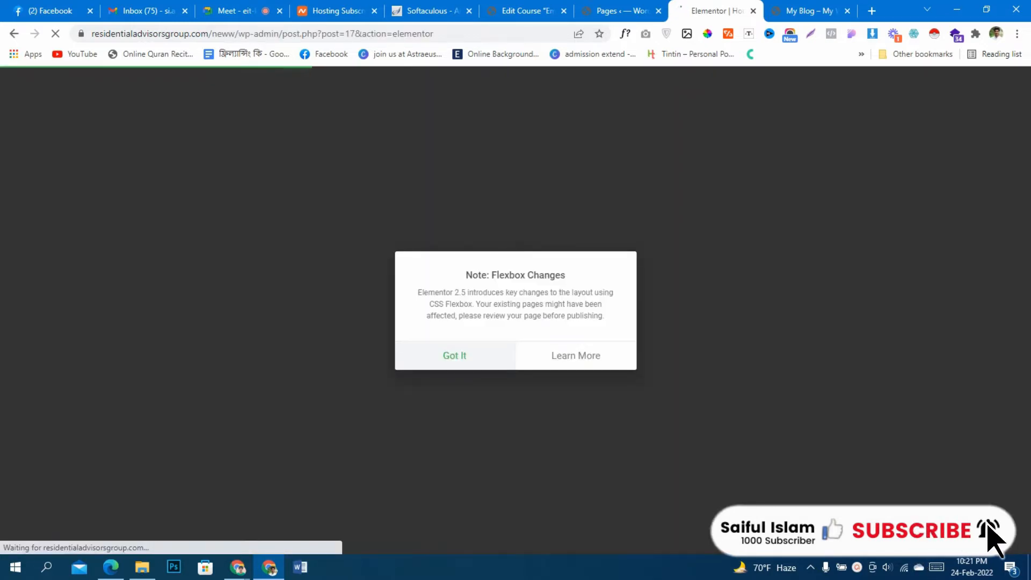
click(455, 356)
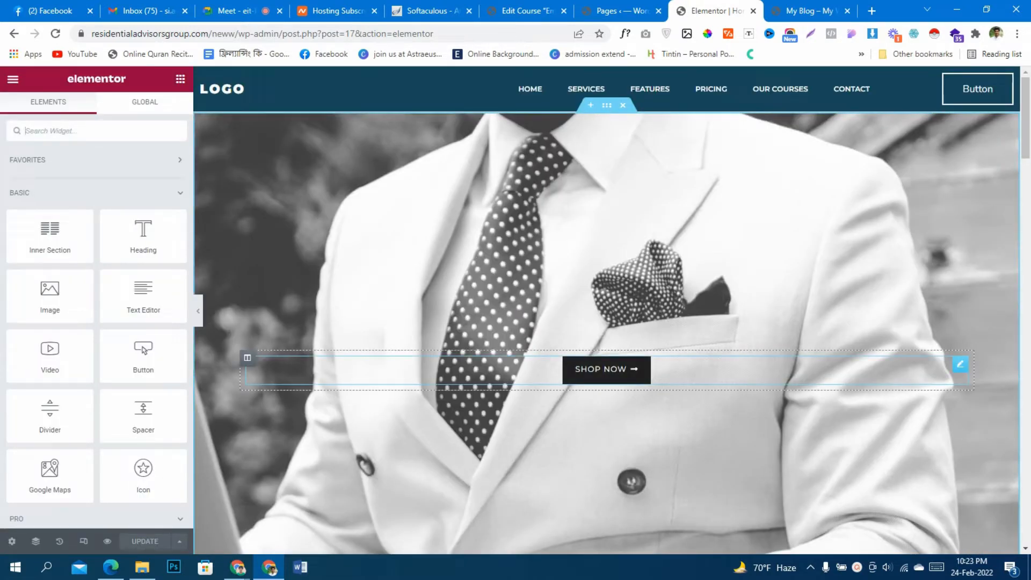
click(607, 370)
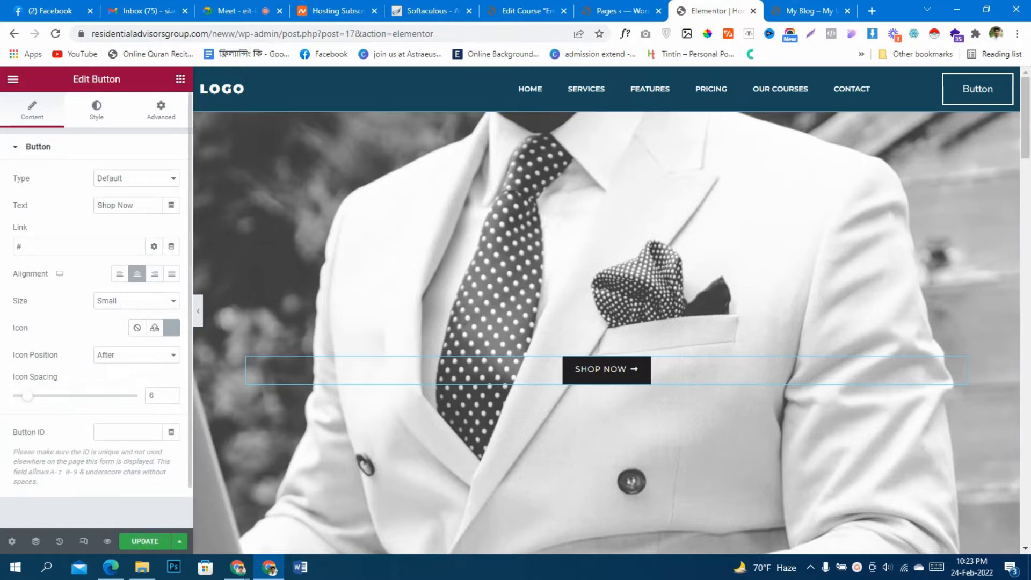
- Set the product limit in the Featured Products shortcode to 8 and update the page
scroll(607, 369, down, 10)
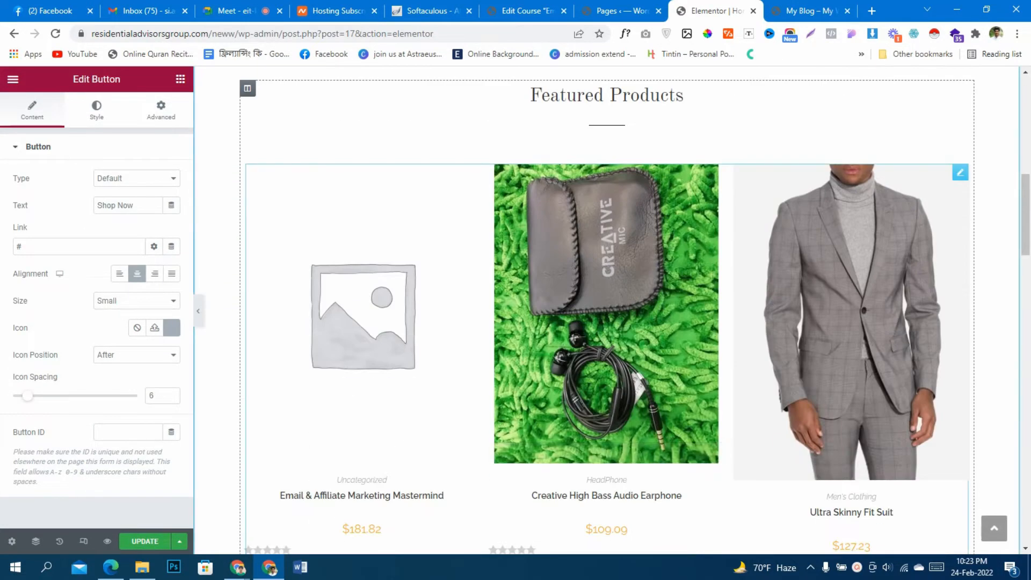
click(606, 369)
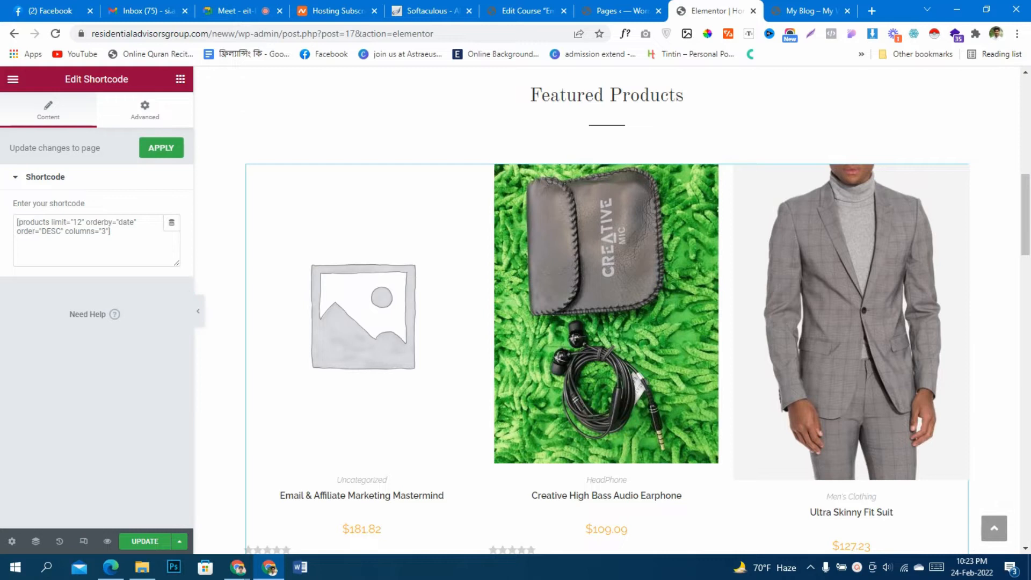
click(110, 233)
key(ctrl+a)
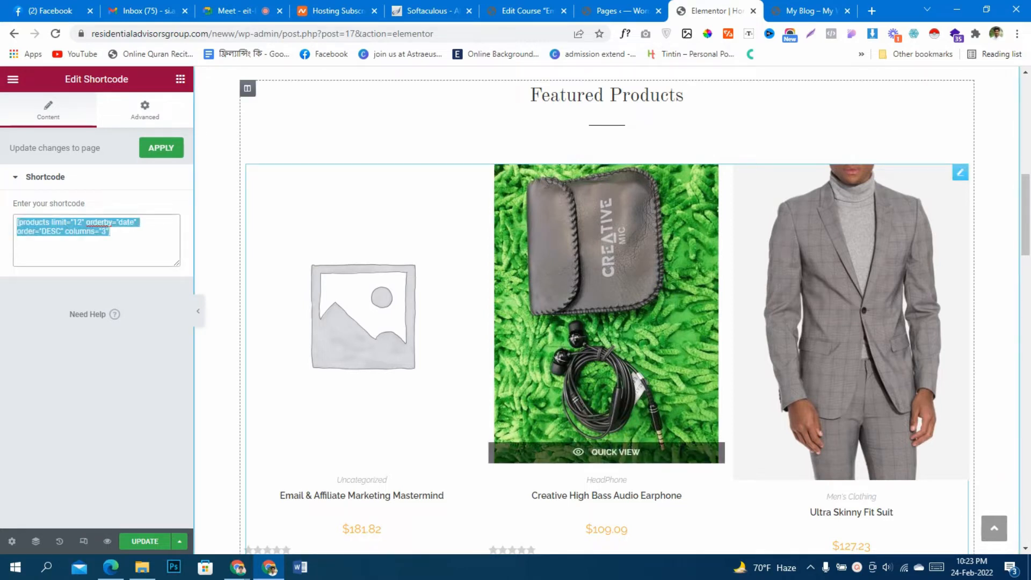
scroll(607, 322, down, 10)
scroll(607, 322, up, 2)
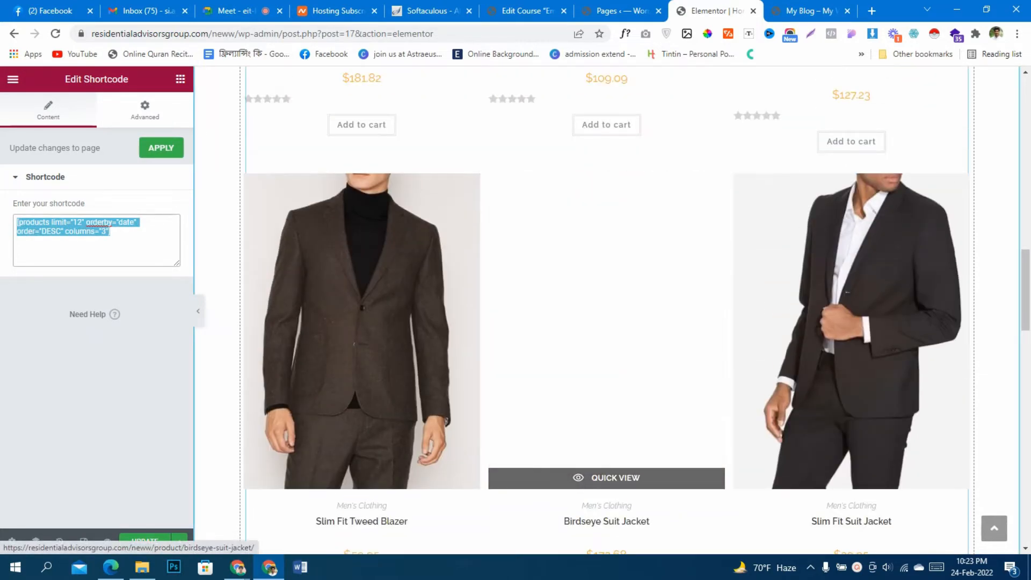
click(73, 231)
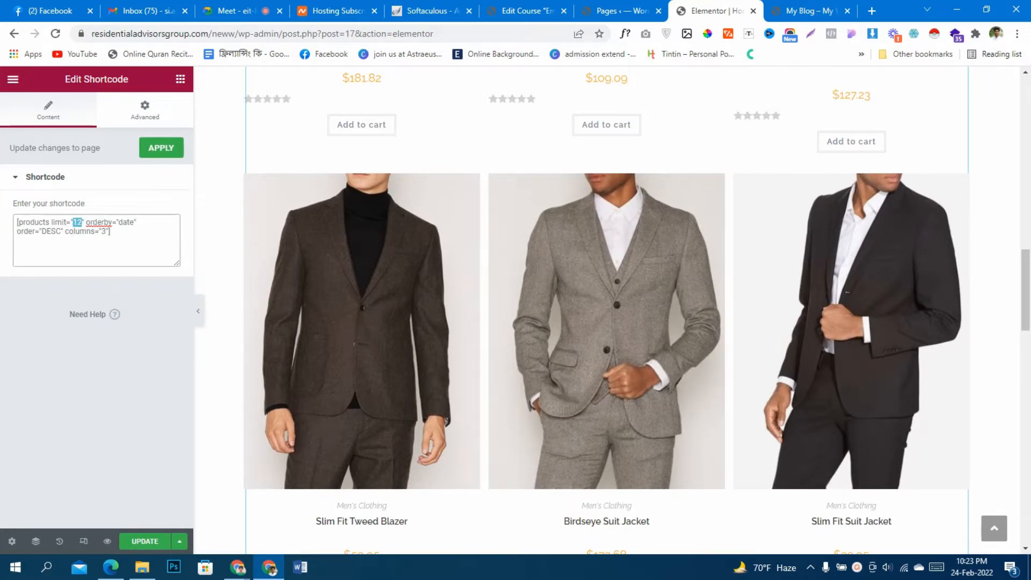
text(8)
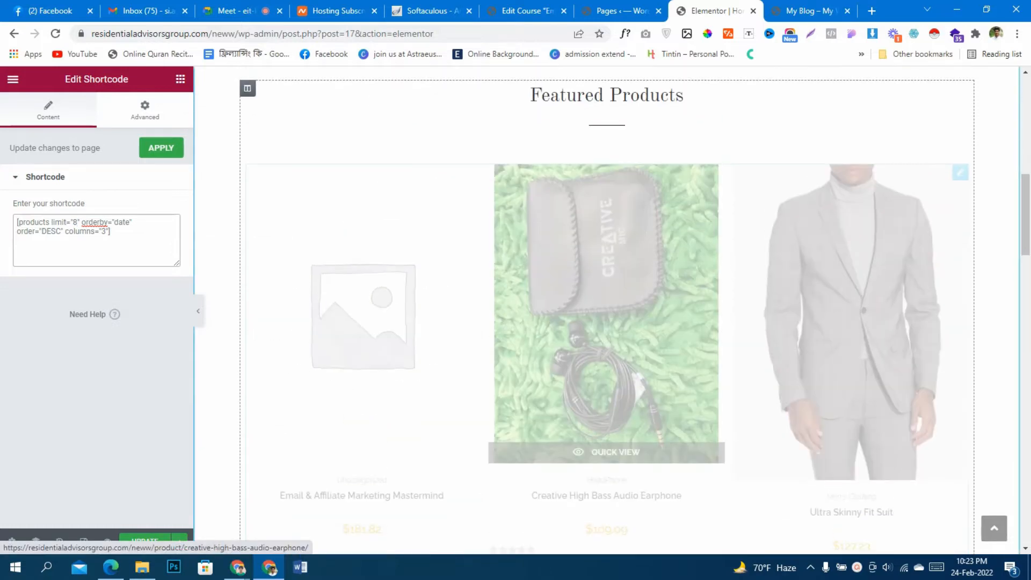
scroll(607, 322, down, 15)
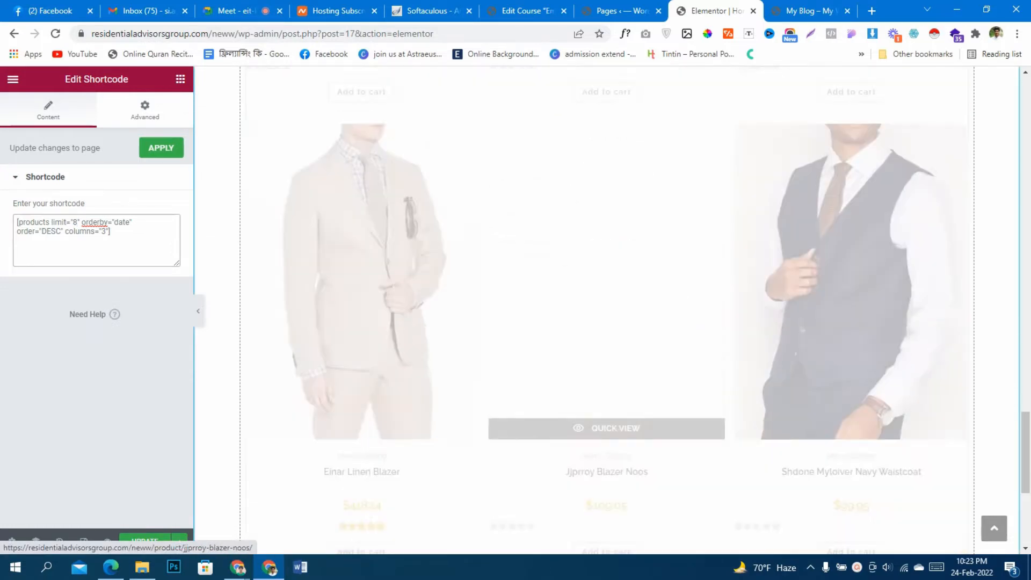
scroll(606, 322, down, 5)
scroll(607, 367, up, 20)
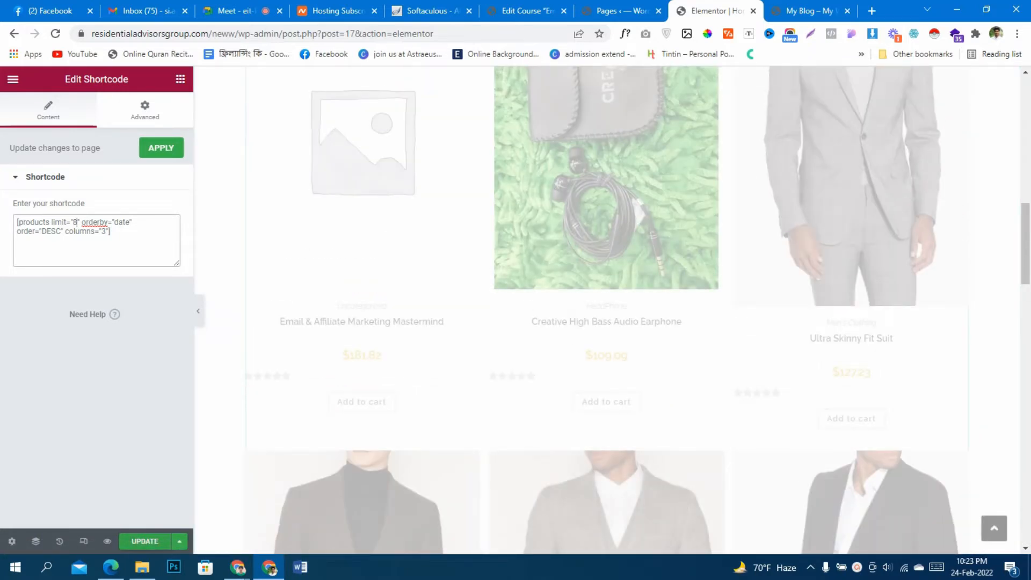
click(144, 541)
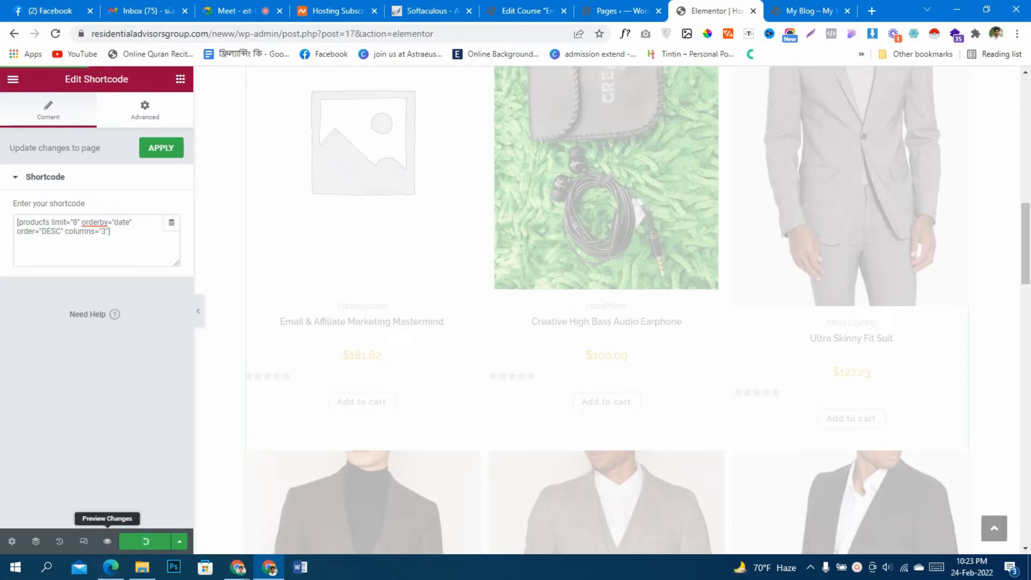
- Preview the page, examine its hero banner and Featured Products section, and return to the Elementor editor
scroll(607, 310, down, 15)
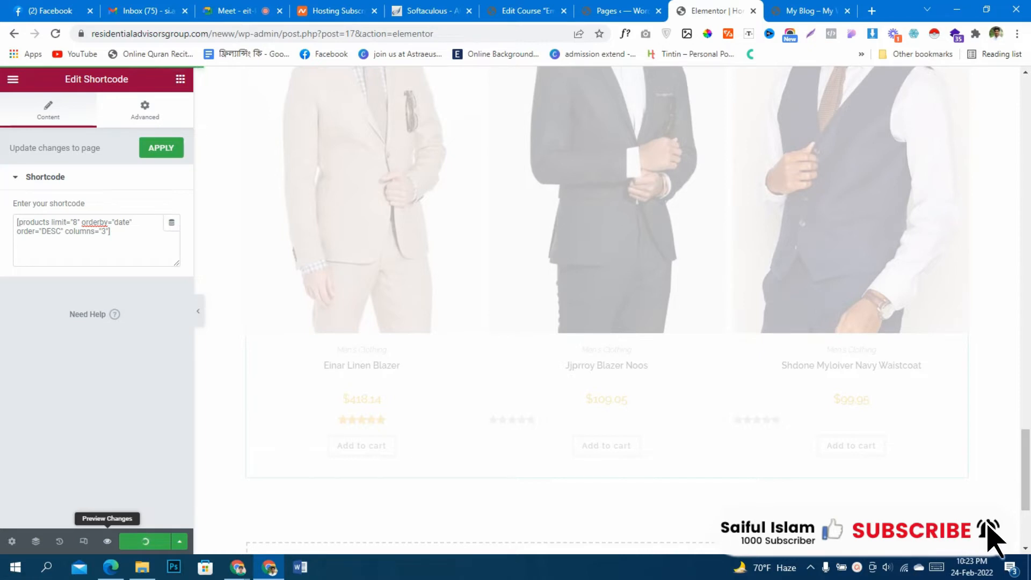
scroll(510, 290, down, 15)
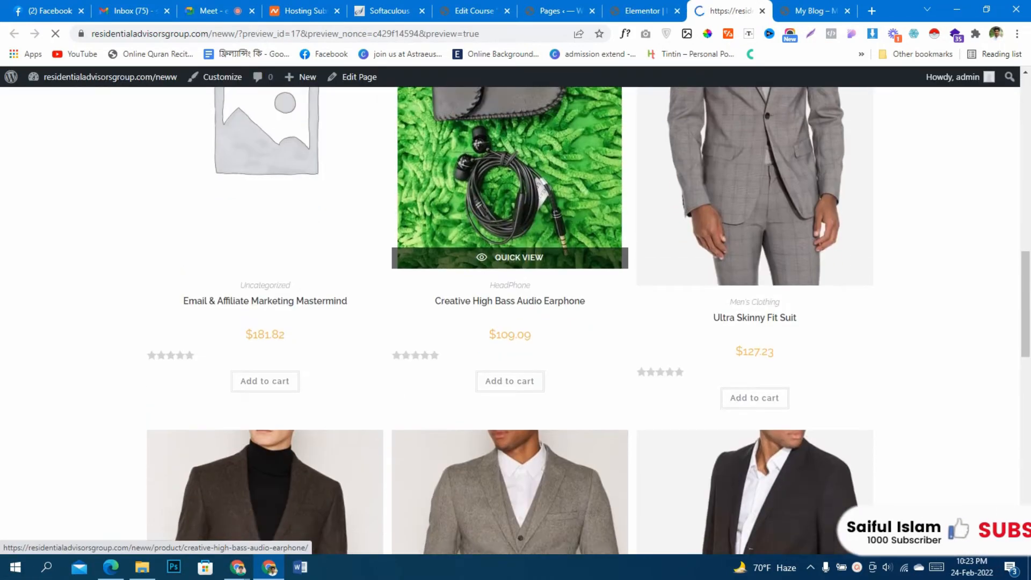
scroll(510, 322, down, 5)
scroll(510, 323, up, 15)
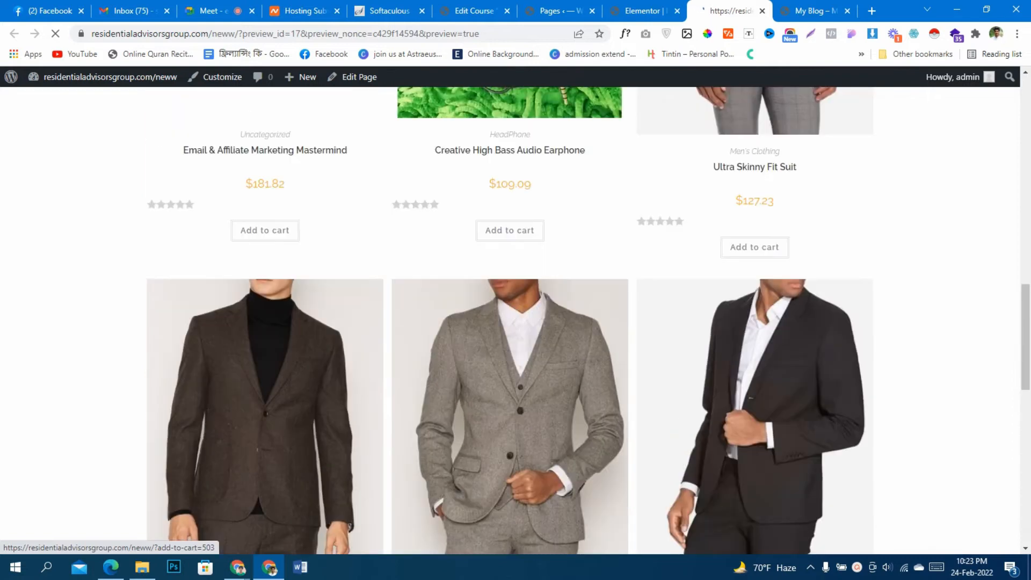
scroll(510, 322, up, 10)
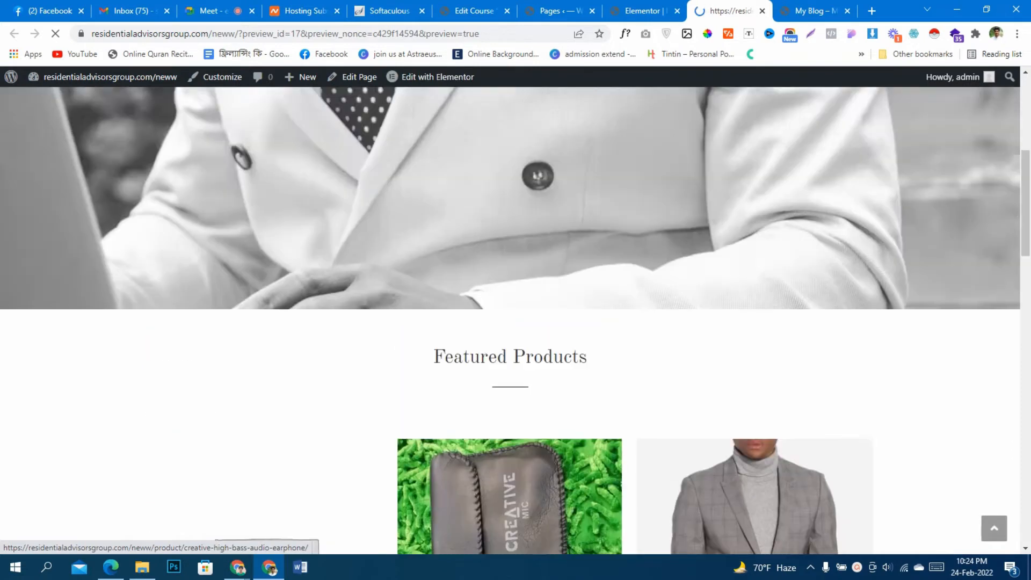
scroll(510, 322, down, 5)
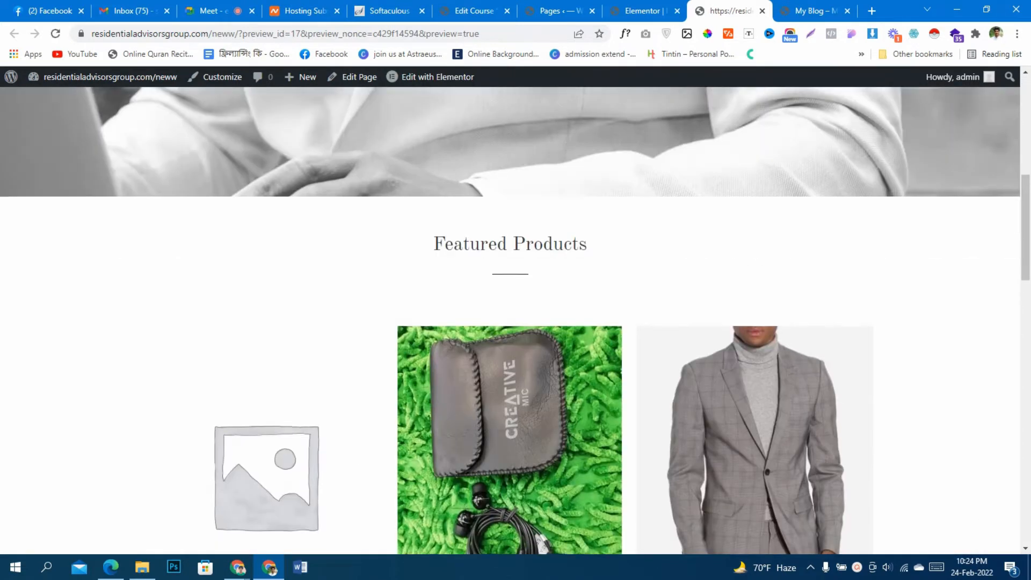
scroll(510, 322, down, 4)
scroll(510, 323, up, 10)
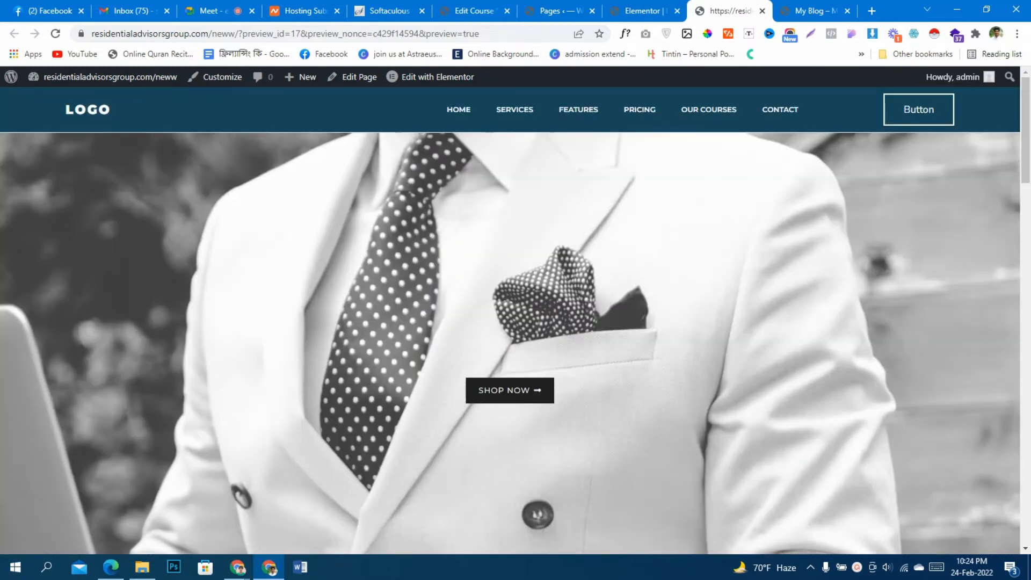
click(643, 10)
scroll(606, 311, up, 15)
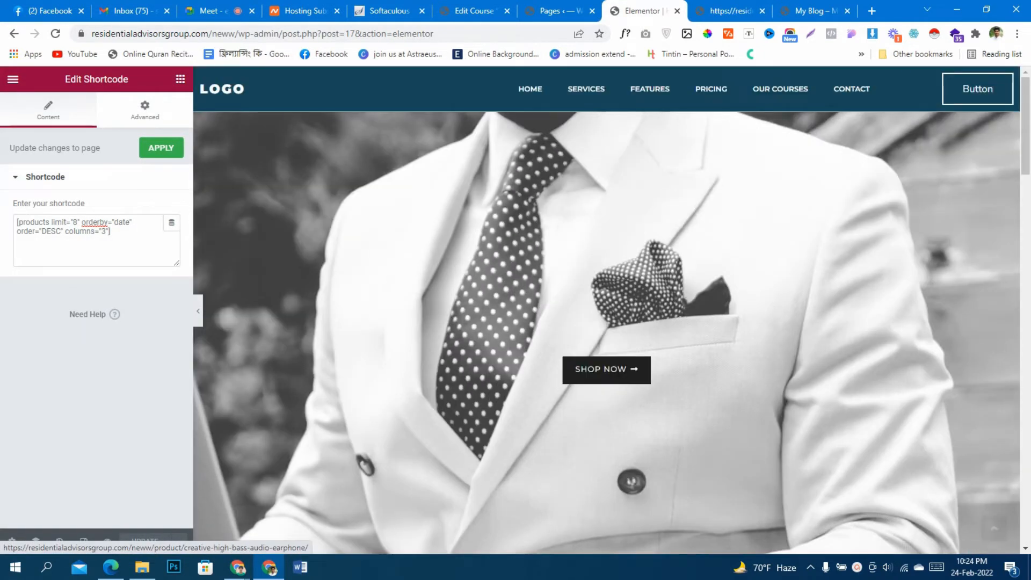
- Open the plugin upload form on the dashboard's Add Plugins page
click(556, 11)
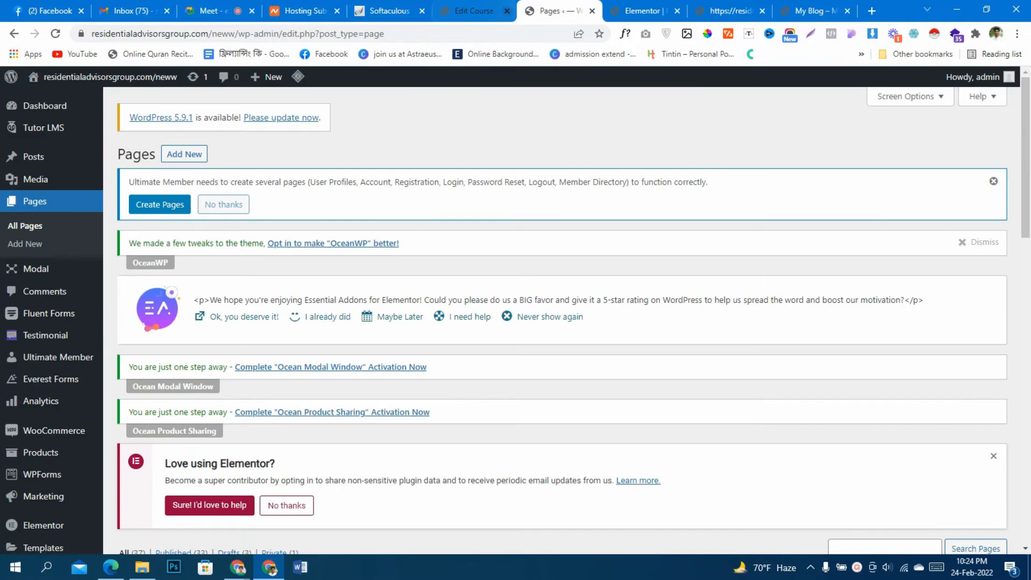
scroll(40, 403, down, 6)
mouse_move(37, 353)
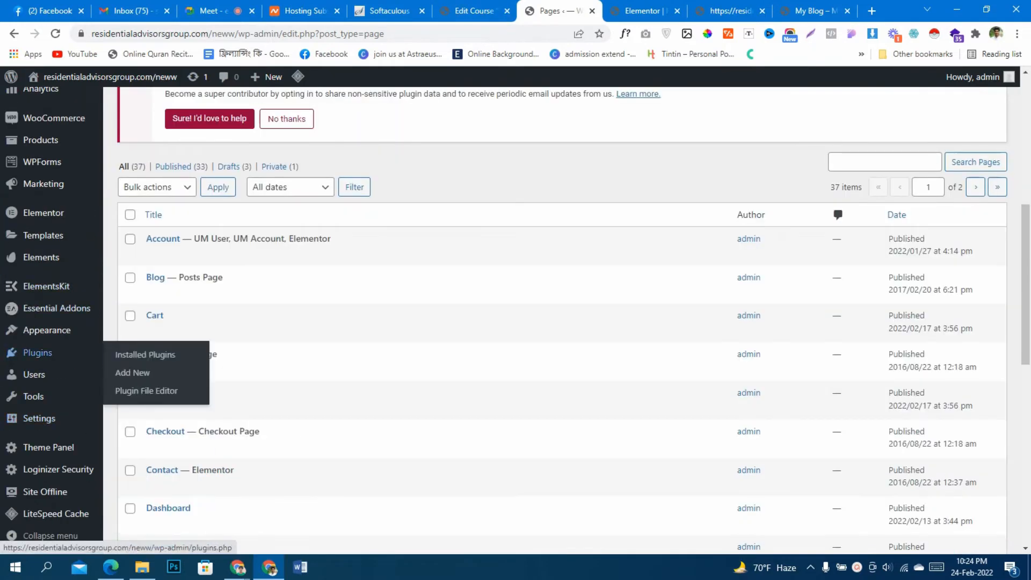
click(132, 373)
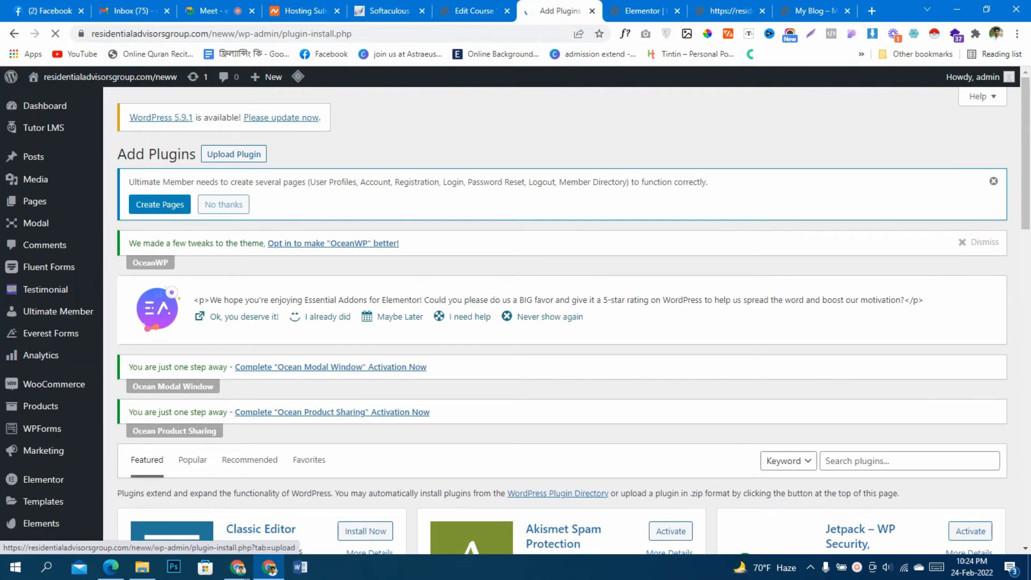
click(234, 154)
scroll(562, 322, down, 6)
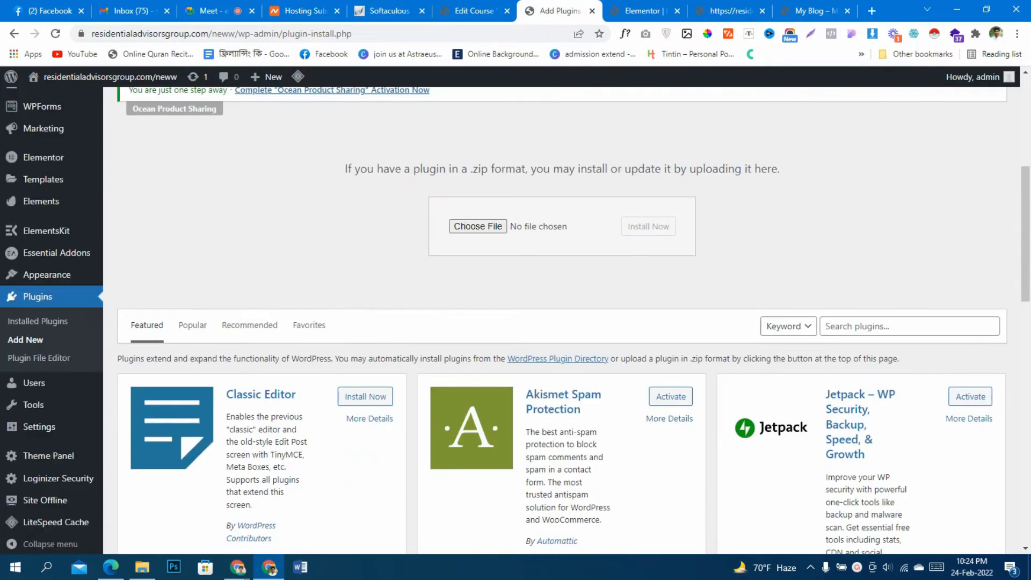
- Choose jet-woo-builder.zip from the "jet elements and woo" folder and start installing it as a plugin
click(478, 226)
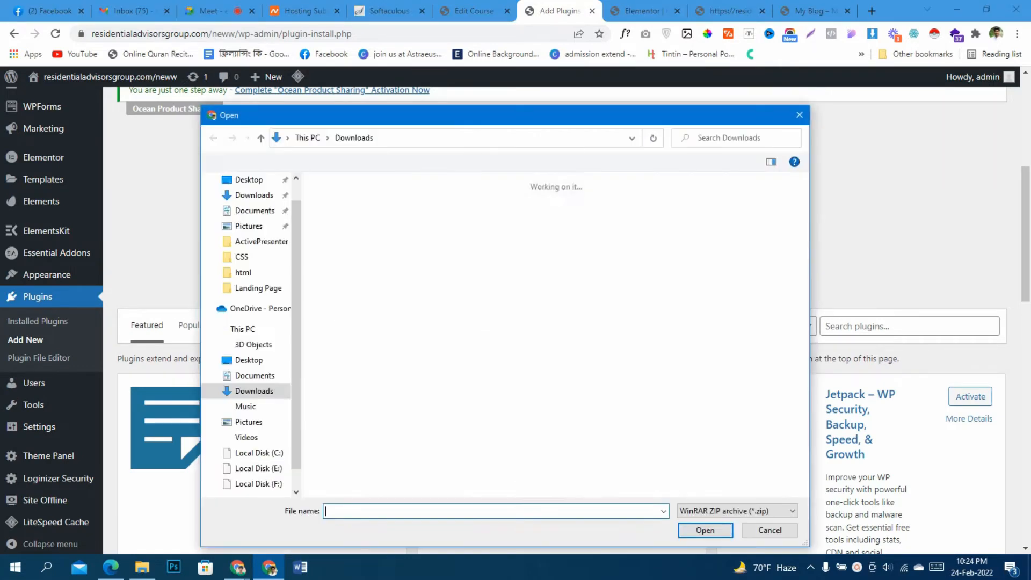
double_click(365, 304)
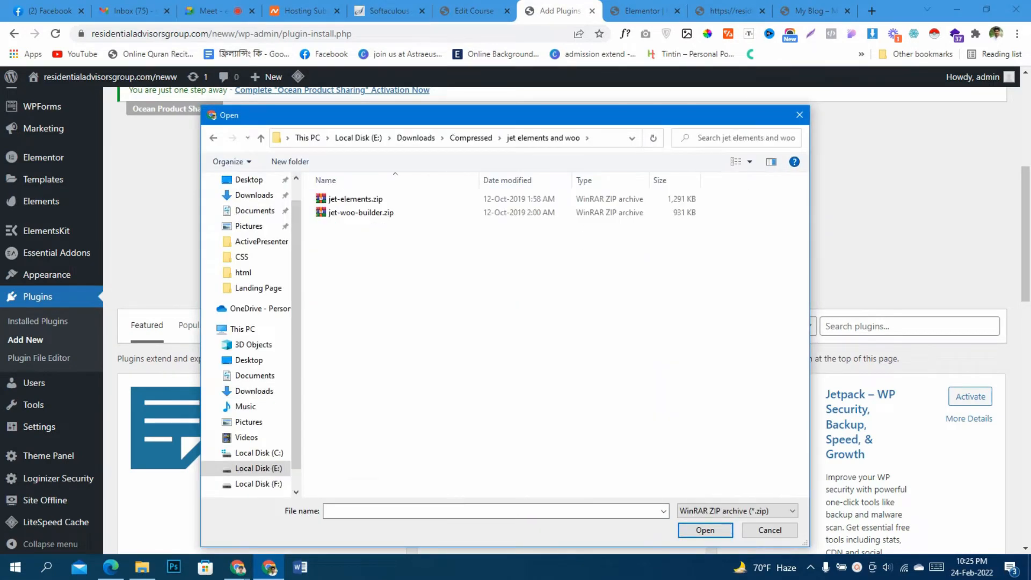
click(361, 212)
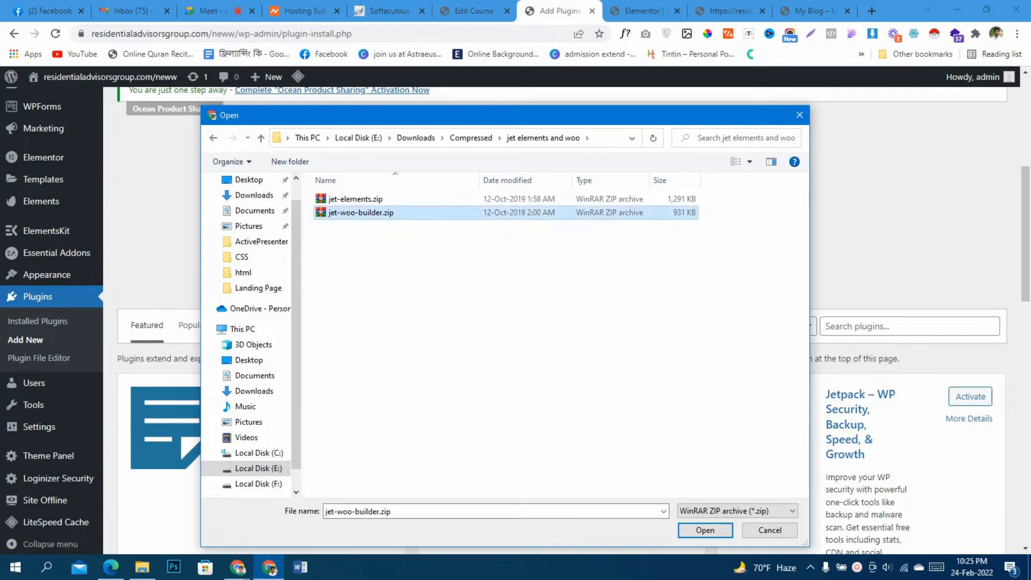
click(706, 530)
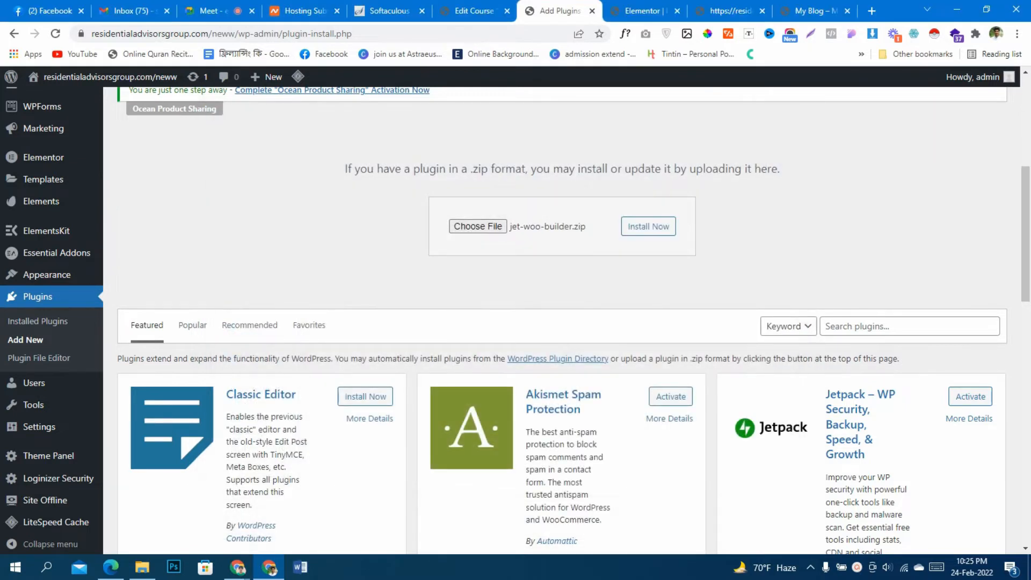
click(648, 226)
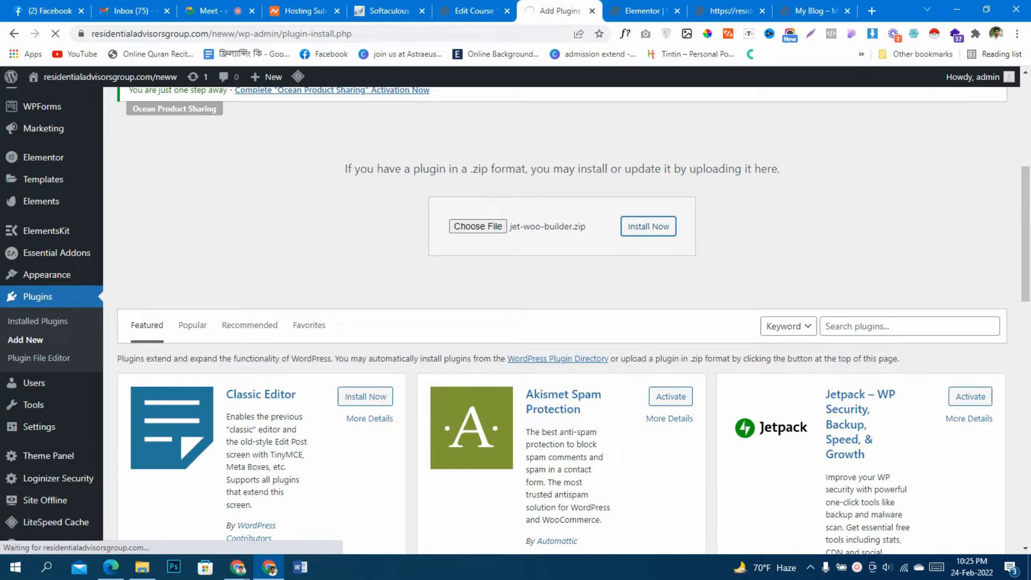
- Check the plugin installation's progress and examine the Featured Products rows in the Elementor editor
key(ctrl+Tab)
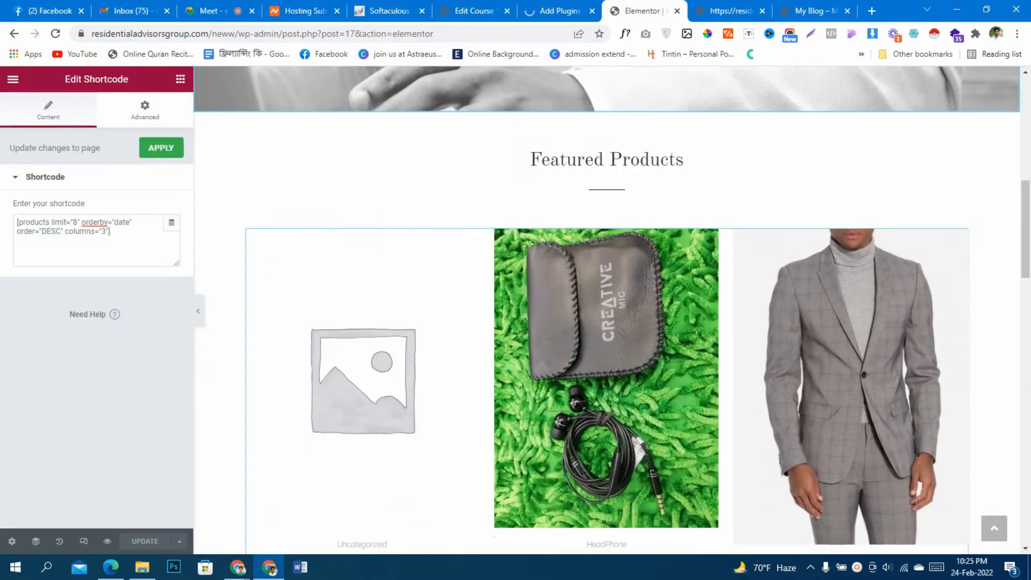
key(ctrl+shift+Tab)
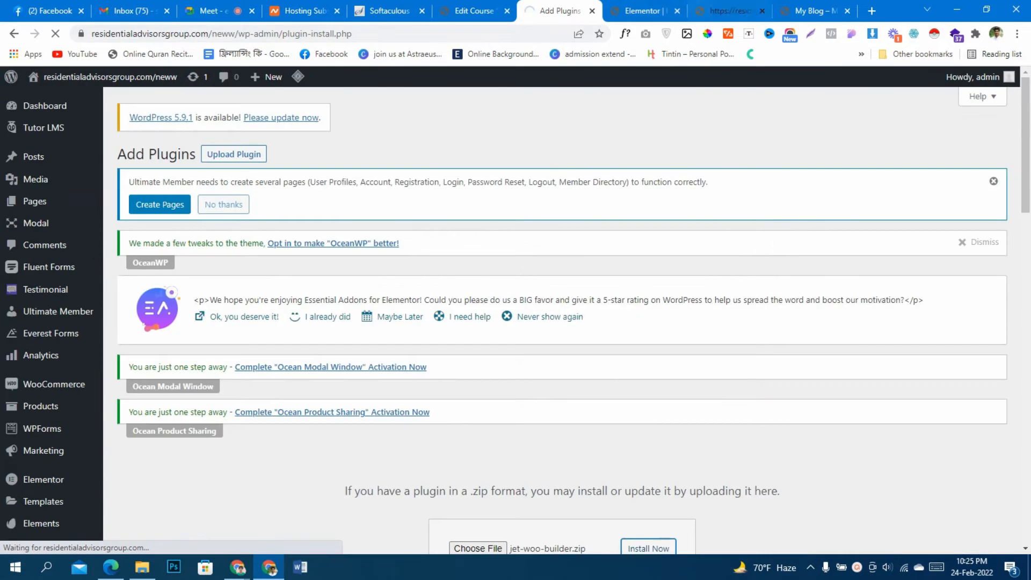
key(ctrl+Tab)
scroll(607, 331, down, 15)
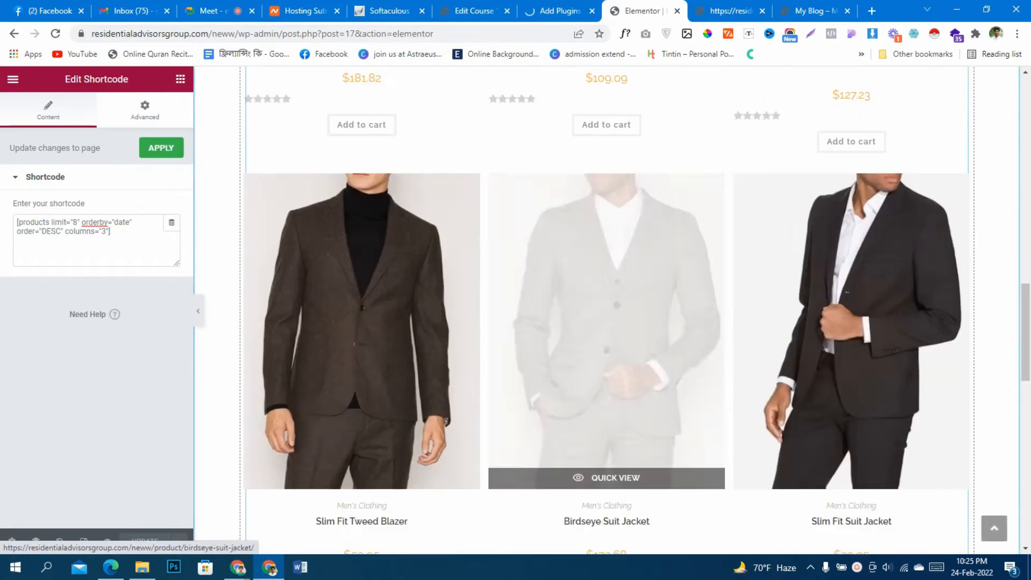
- Add the WooCommerce Products widget between the Featured Products heading and the existing product shortcode grid
key(ctrl+shift+Tab)
key(ctrl+Tab)
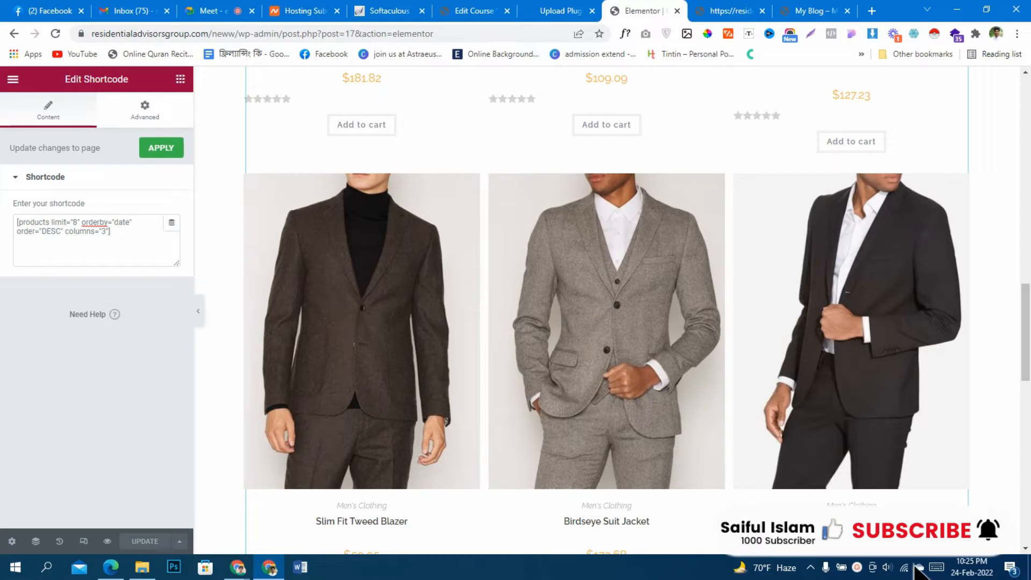
click(180, 79)
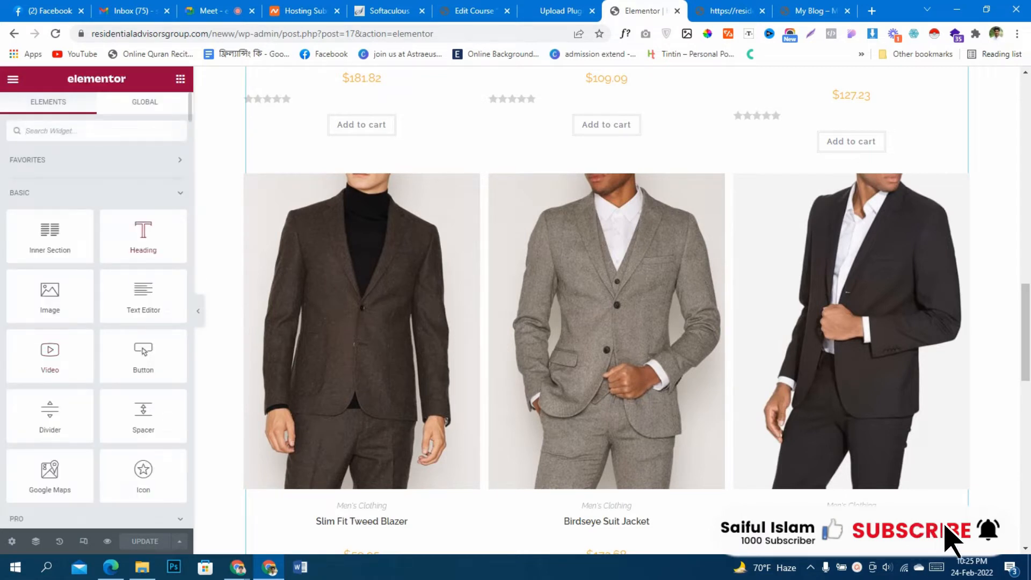
click(32, 518)
click(97, 225)
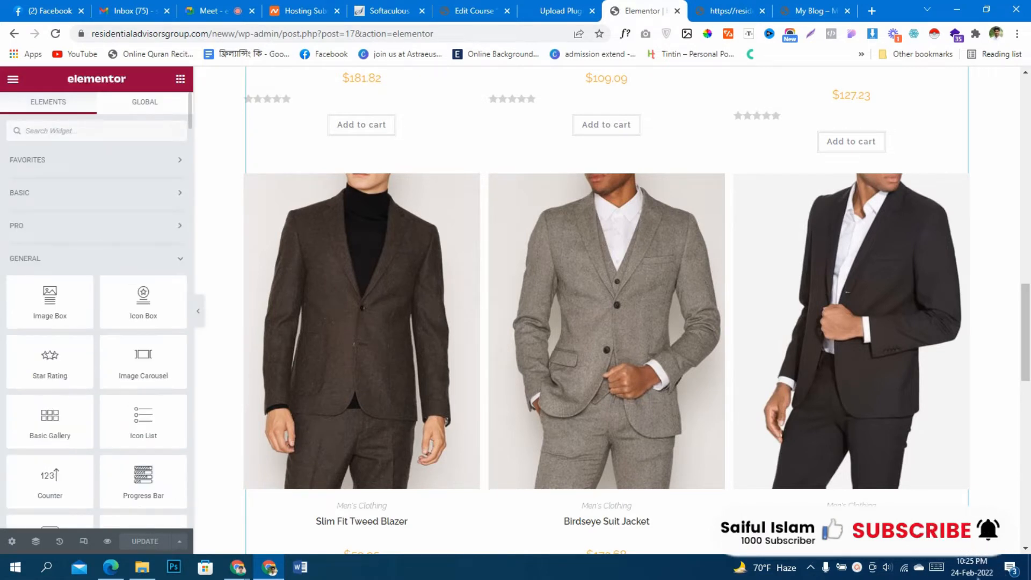
click(97, 258)
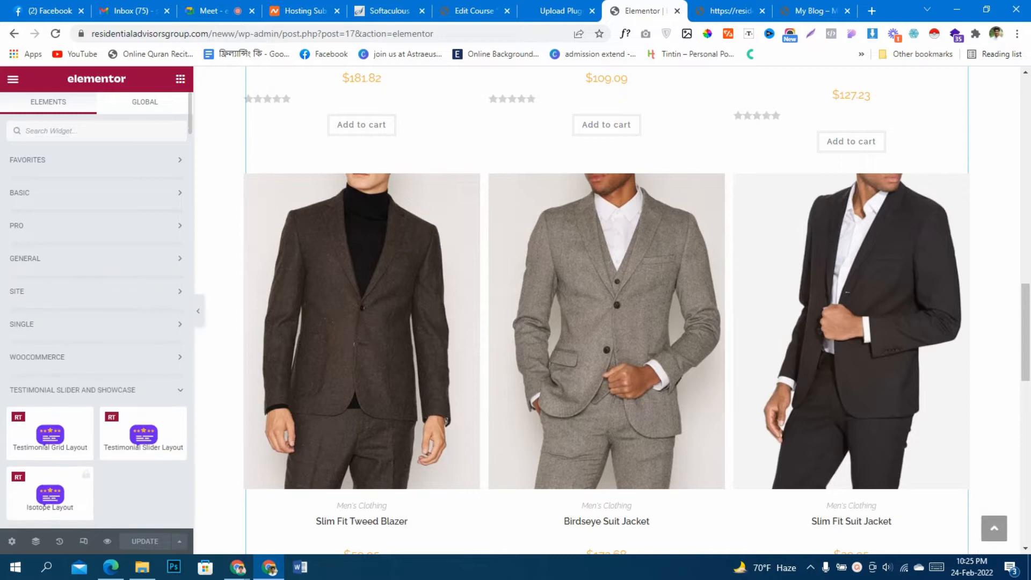
click(37, 357)
scroll(144, 330, down, 3)
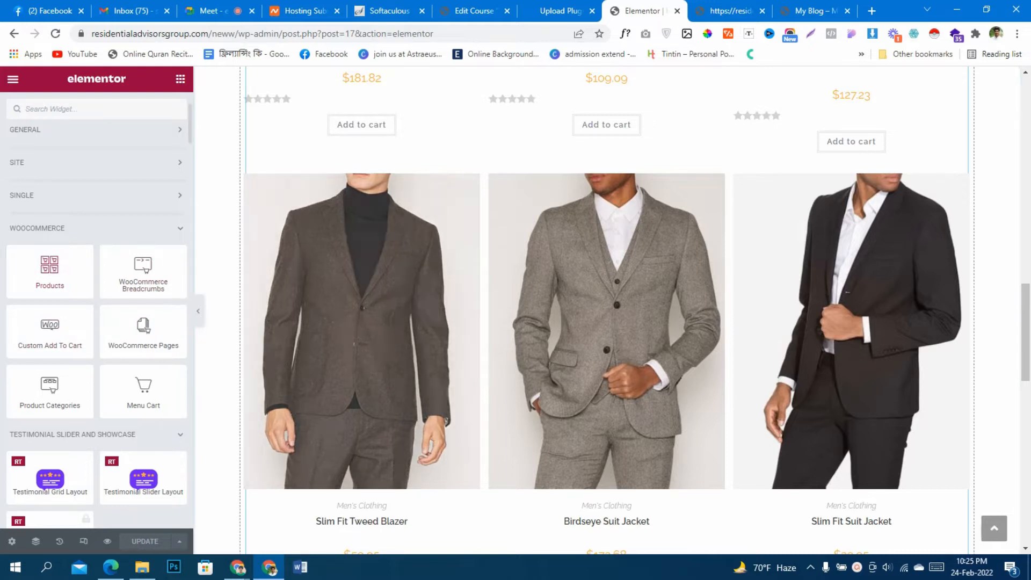
drag(50, 269, 500, 161)
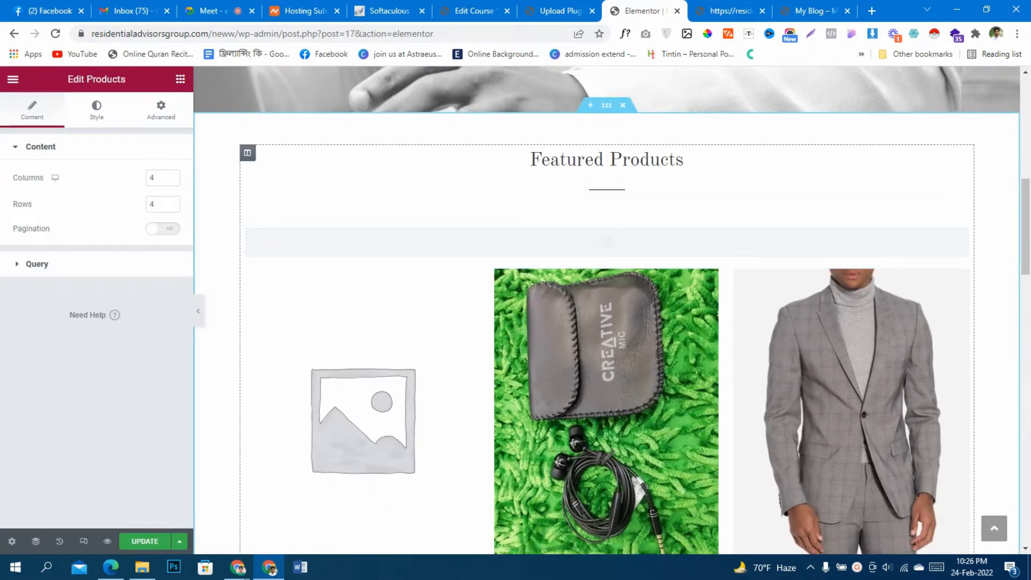
- Try Current Query and Sale as the Products widget's query source, and return it to Latest Products
click(37, 264)
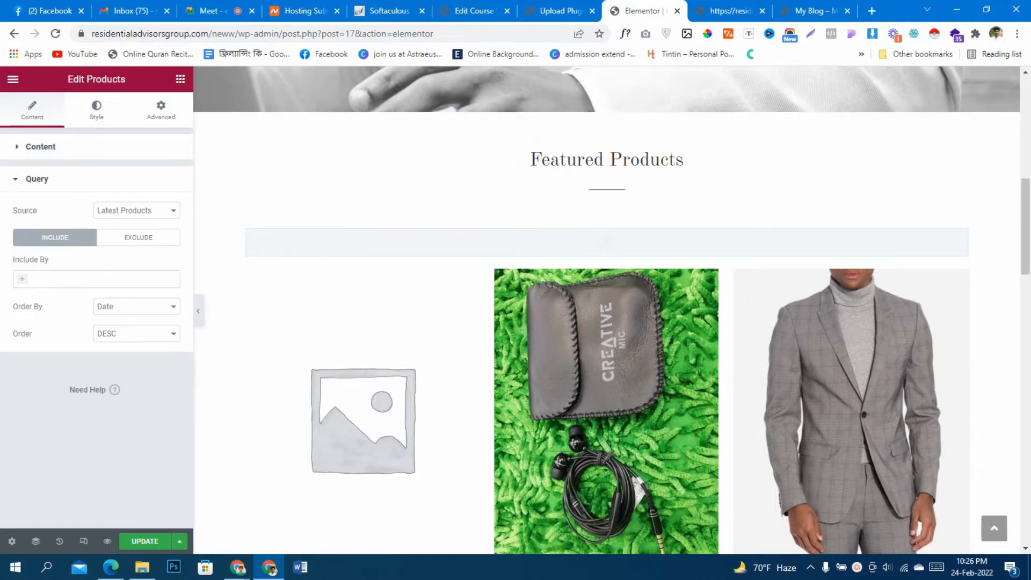
click(136, 210)
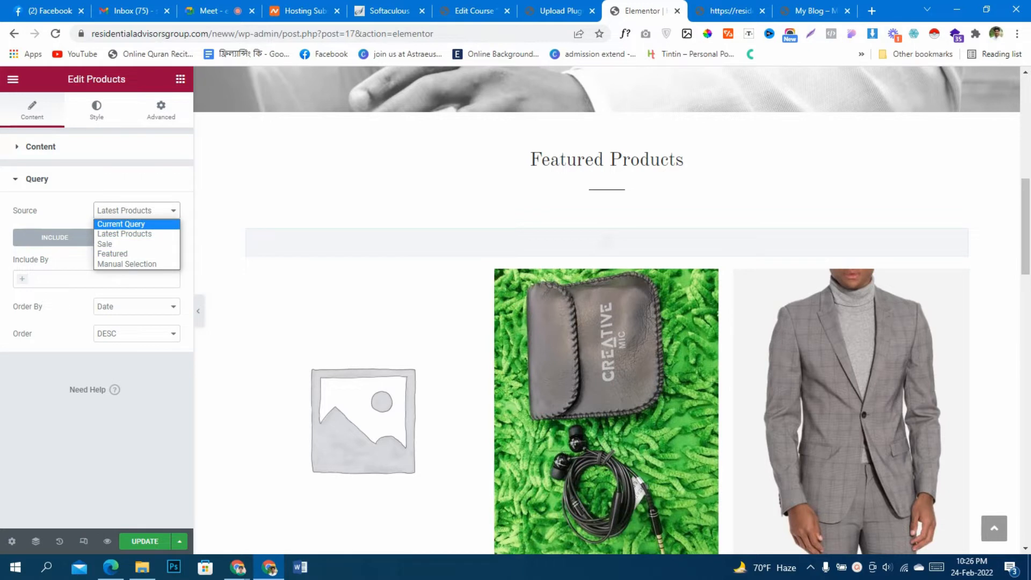
key(Return)
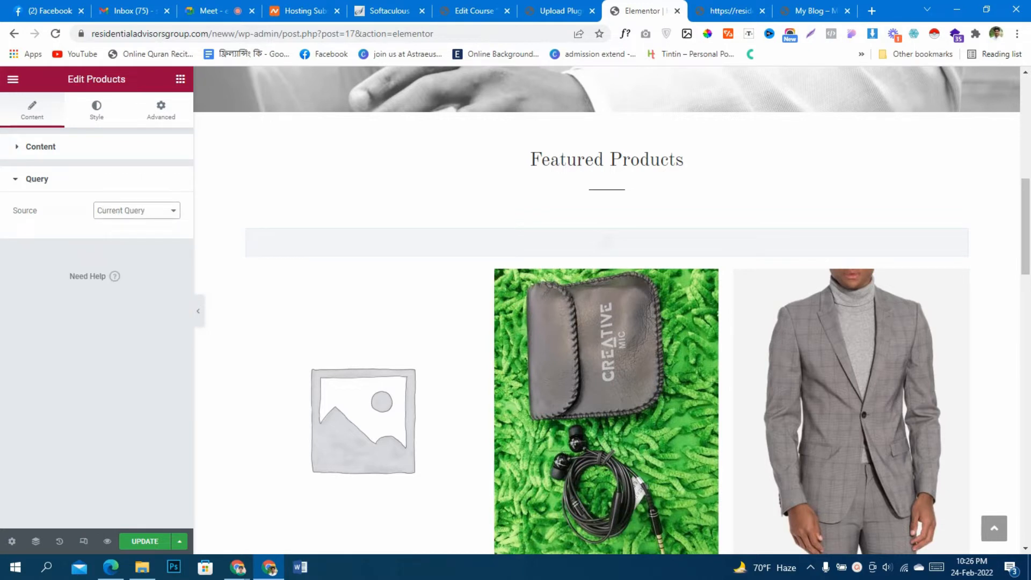
click(41, 147)
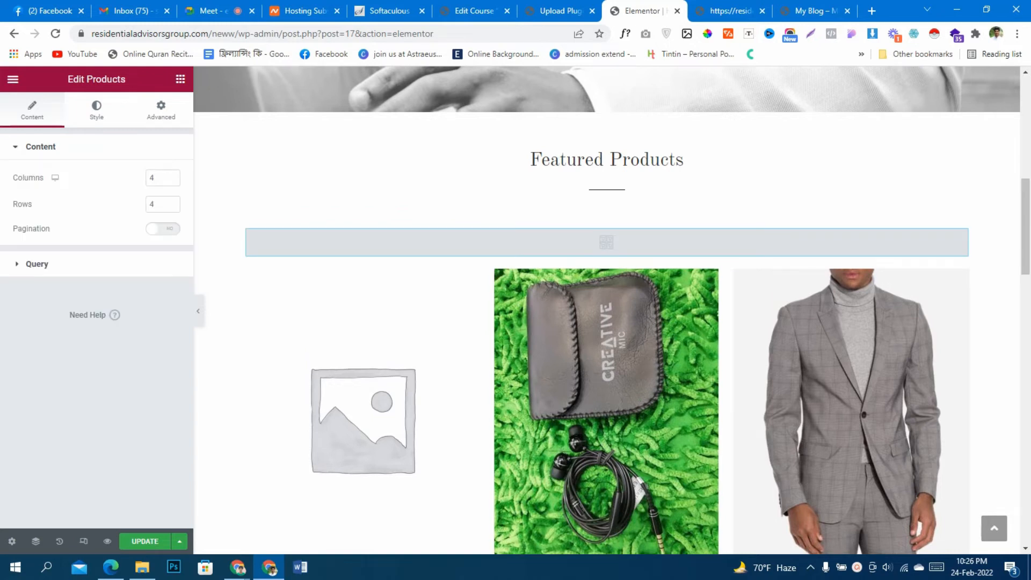
click(37, 264)
click(136, 210)
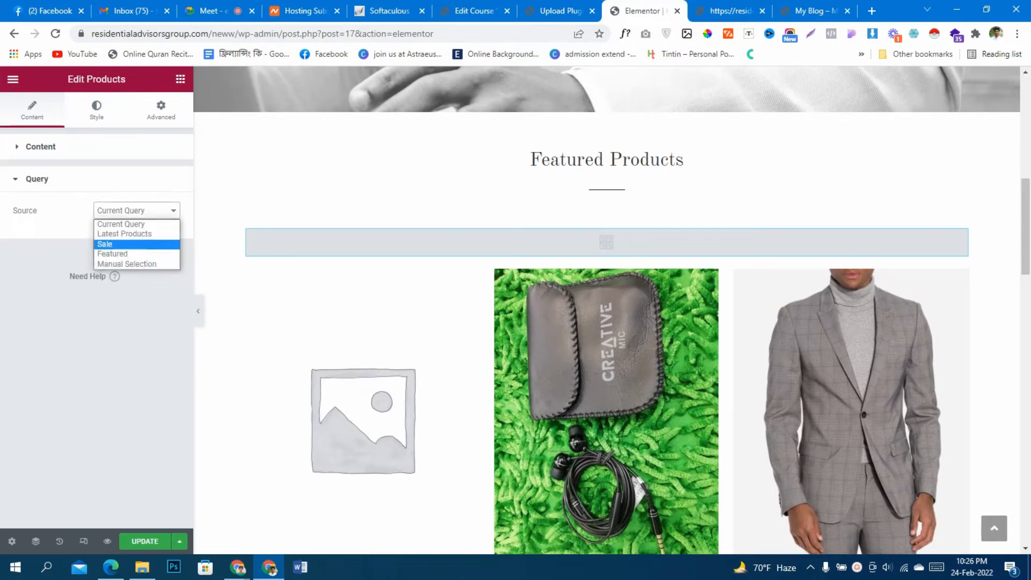
click(136, 244)
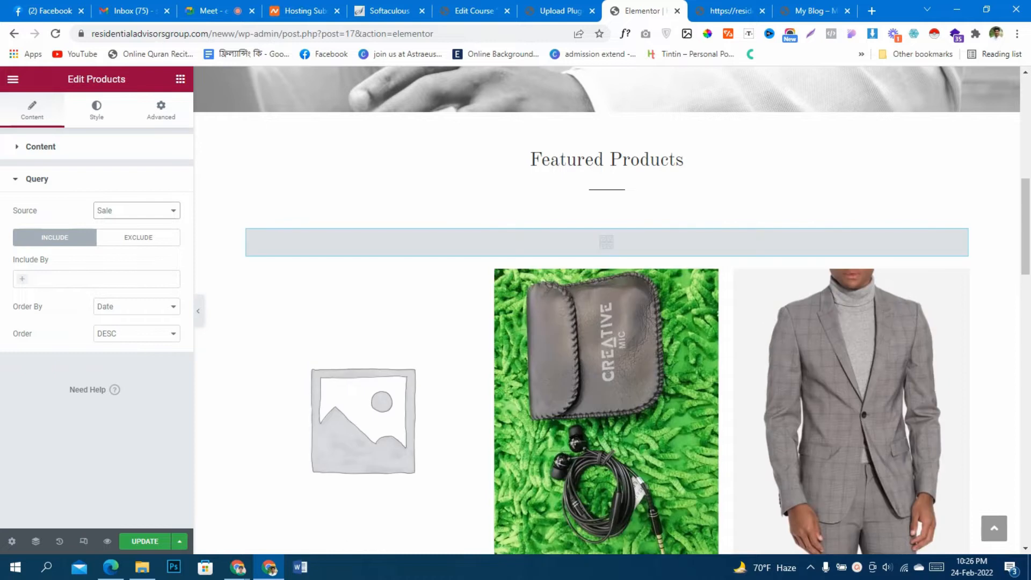
click(136, 210)
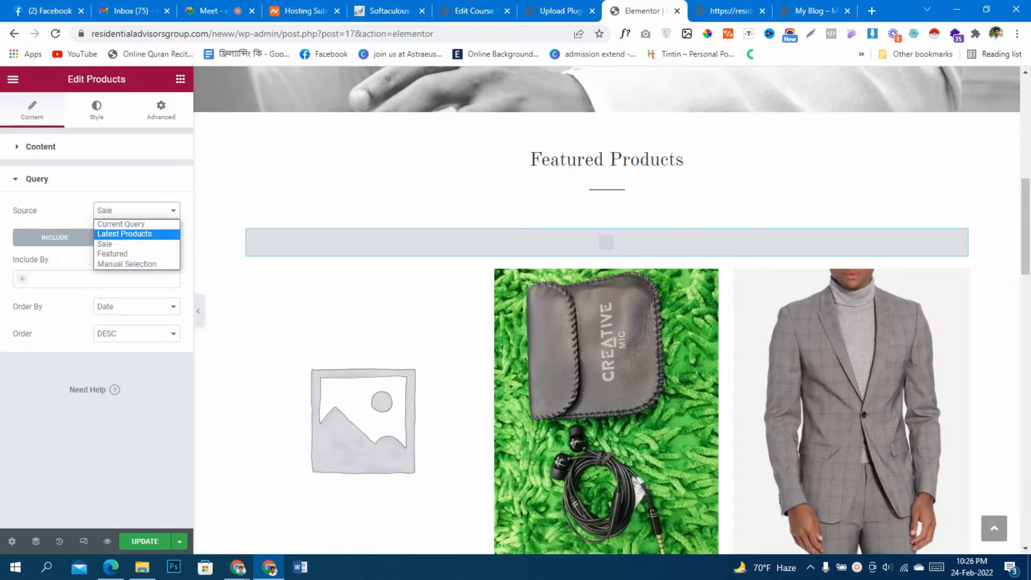
click(125, 234)
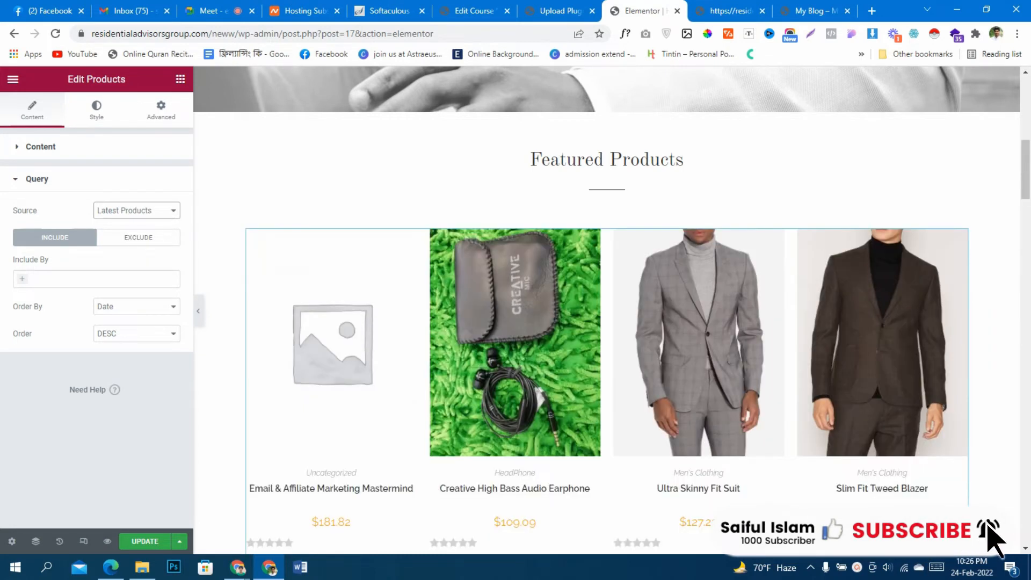
- Examine the rows of the Products widget's grid on the page and its column, row and pagination settings
scroll(515, 322, down, 20)
scroll(514, 322, down, 8)
scroll(515, 322, up, 18)
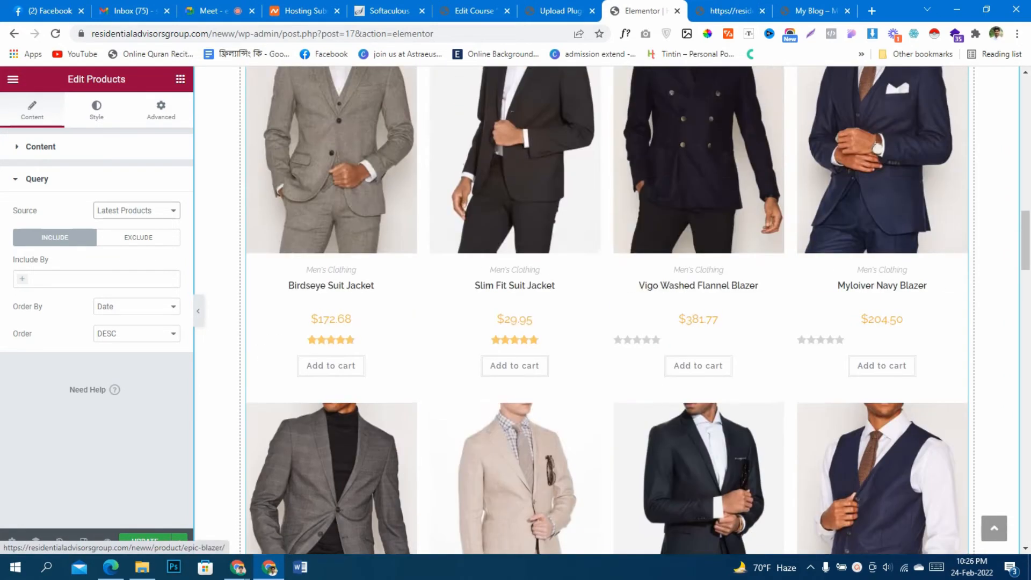
scroll(515, 322, up, 15)
scroll(514, 322, down, 10)
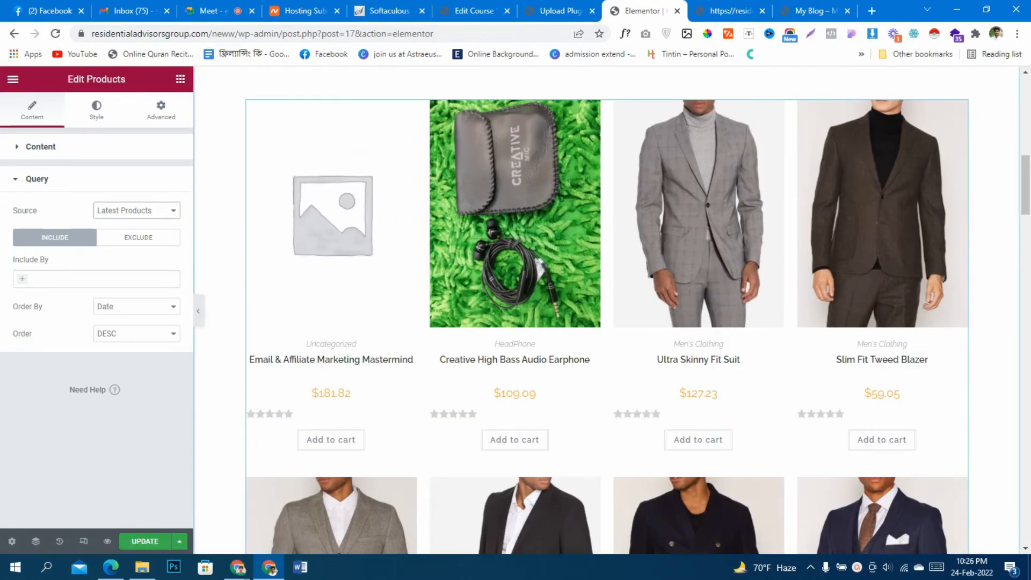
scroll(515, 242, down, 1)
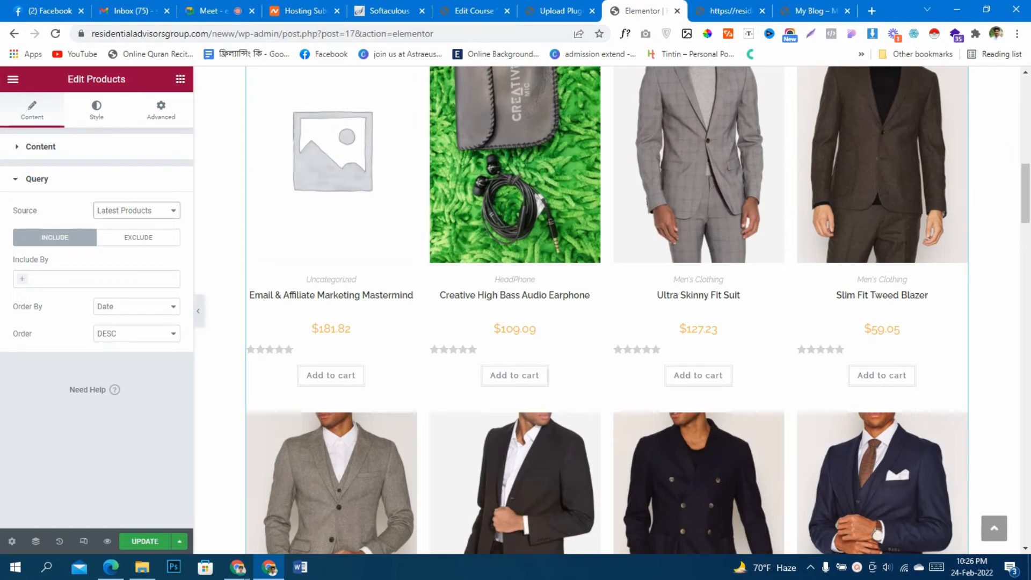
click(40, 146)
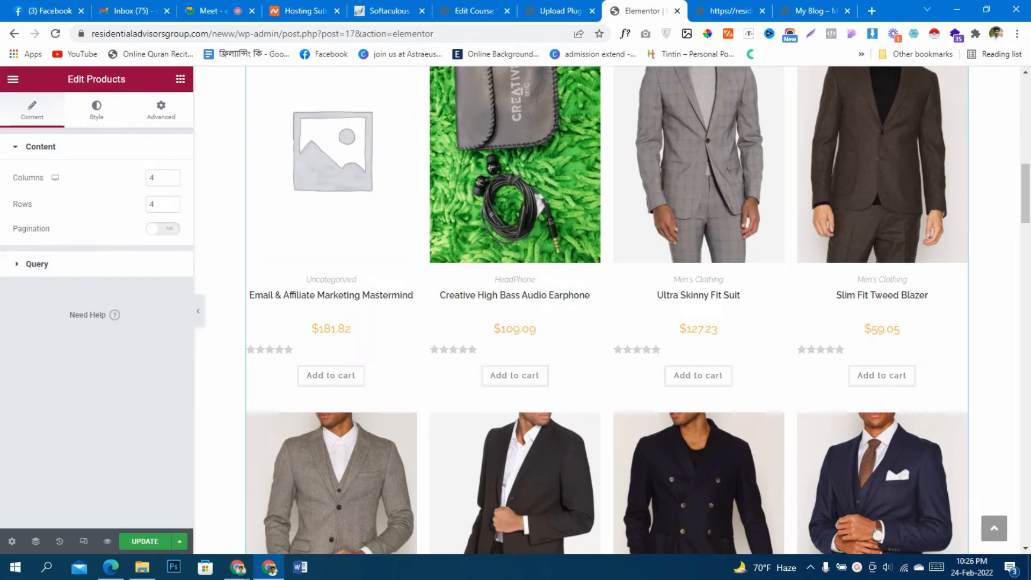
- Activate the uploaded jet-woo-builder plugin from its installation page
click(560, 11)
scroll(559, 320, down, 6)
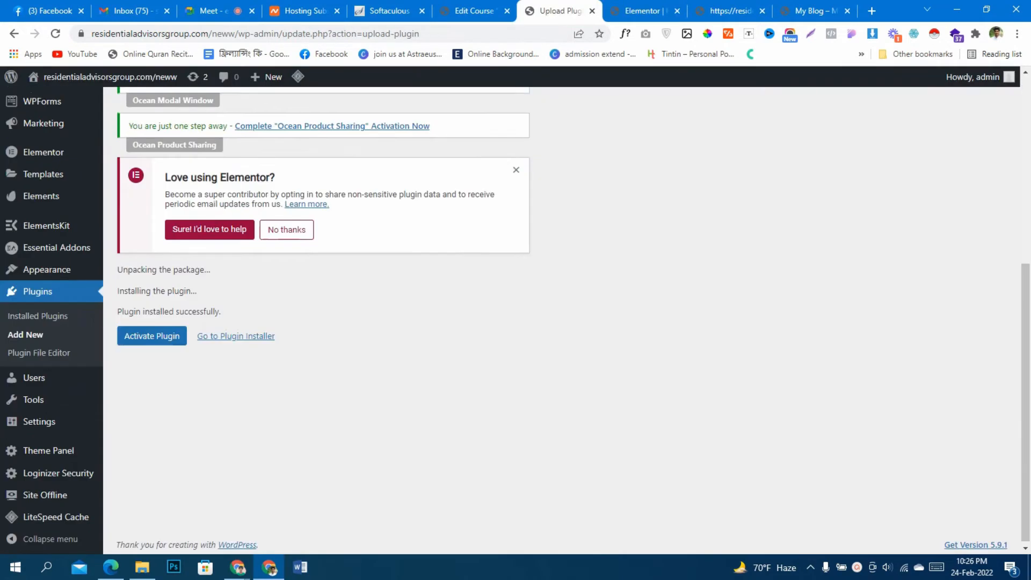
click(152, 333)
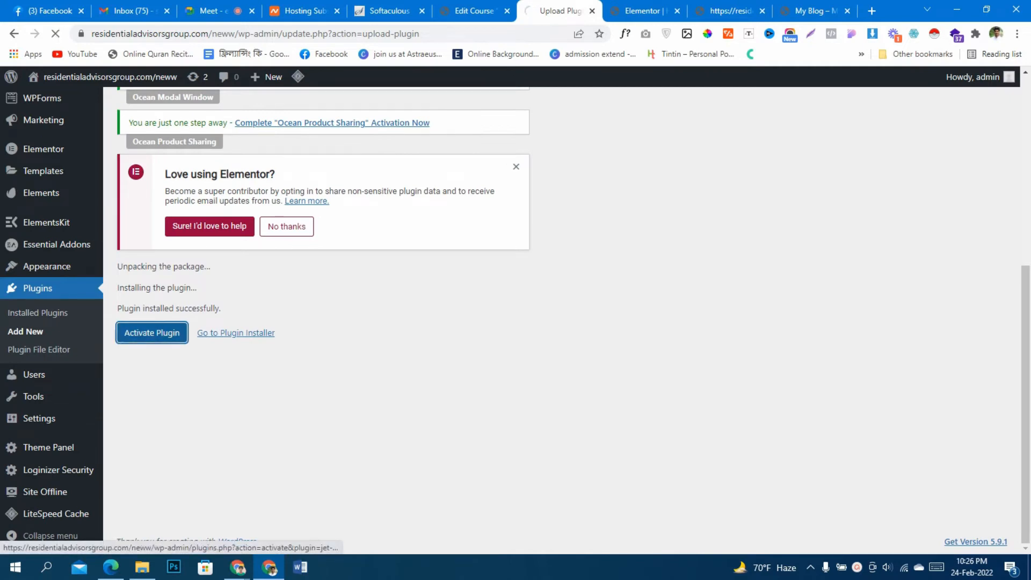
- Look through the Elementor widget list and check the plugin's activation on the dashboard's Plugins page
click(642, 11)
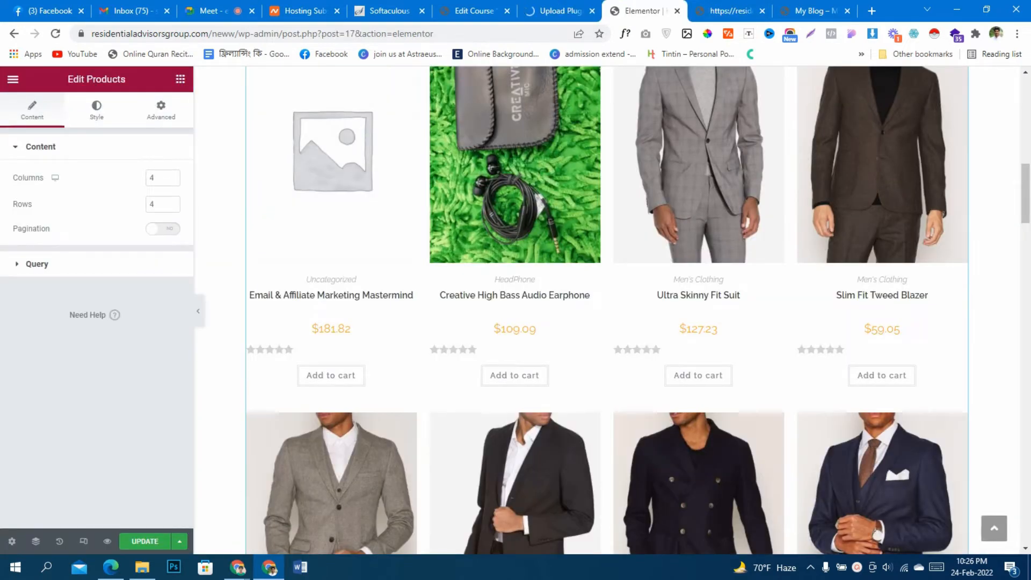
click(180, 79)
scroll(144, 274, down, 8)
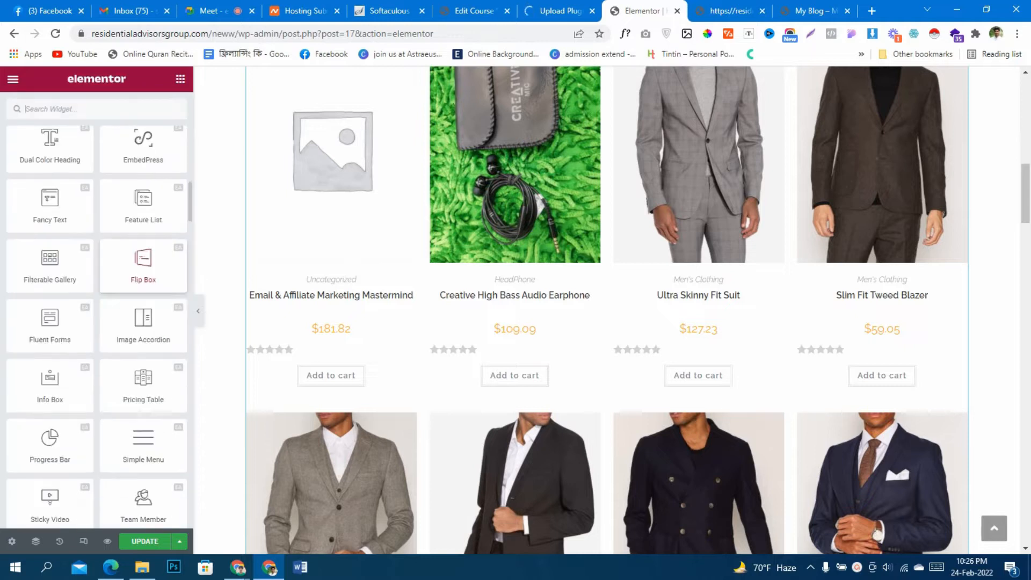
scroll(143, 274, up, 4)
scroll(96, 322, up, 4)
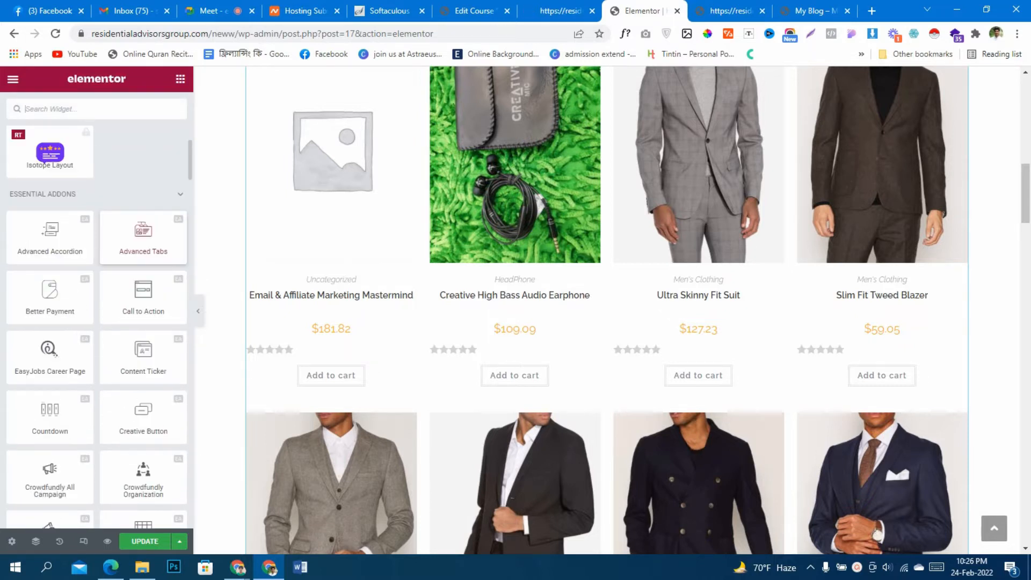
scroll(143, 231, up, 2)
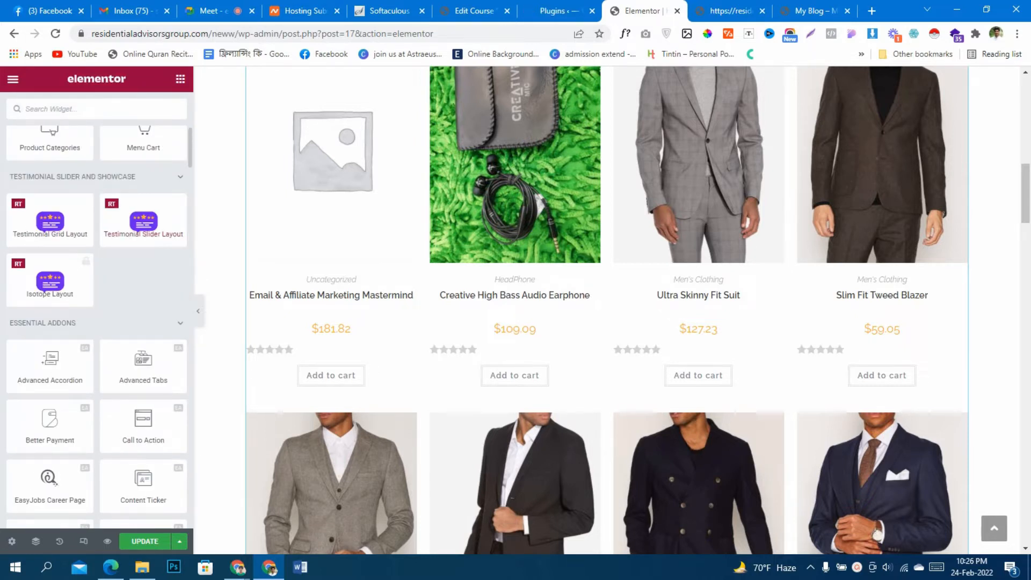
key(ctrl+shift+Tab)
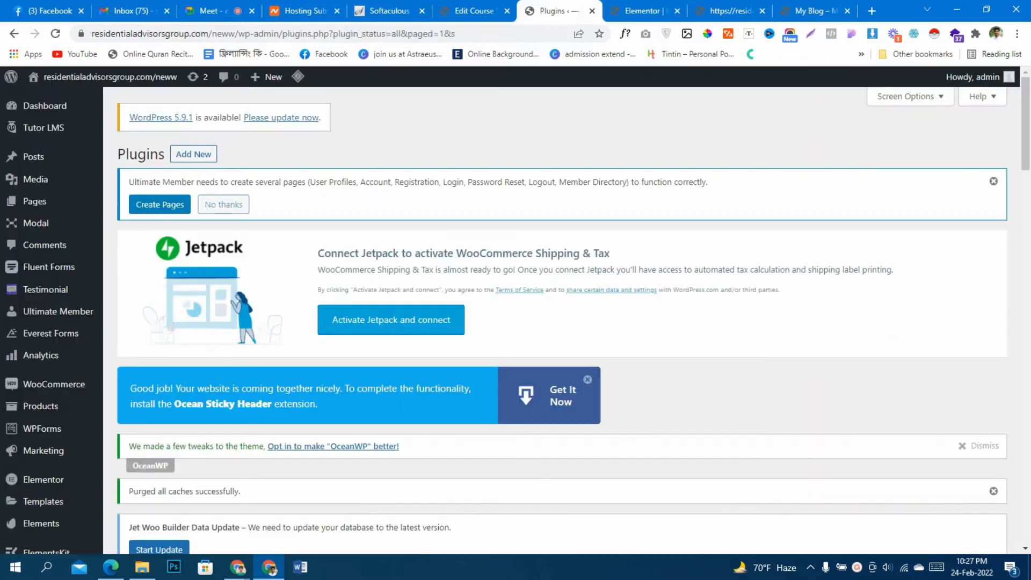
scroll(562, 311, down, 7)
key(ctrl+Tab)
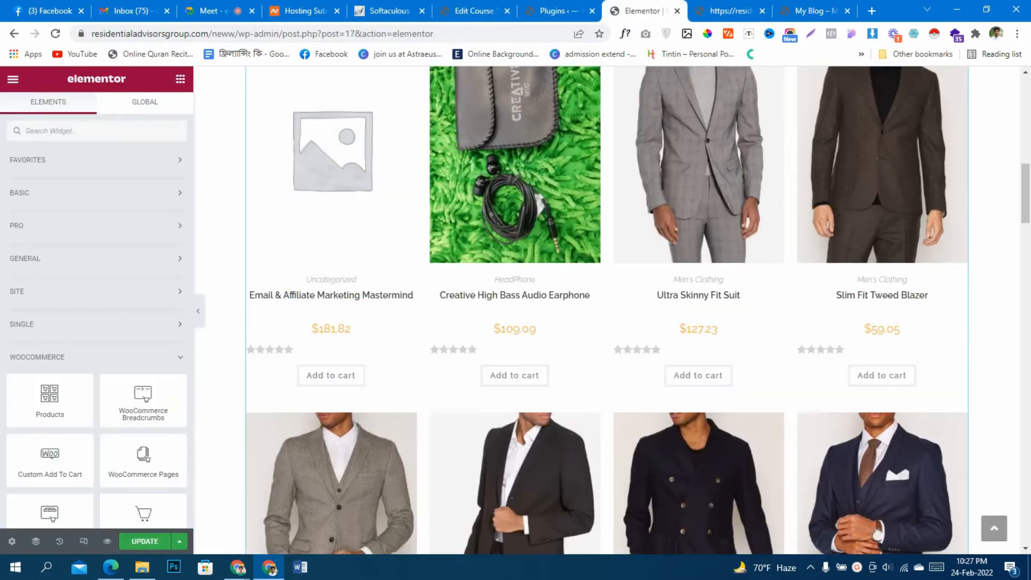
- Delete the Products widget from the Featured Products section
scroll(607, 310, up, 6)
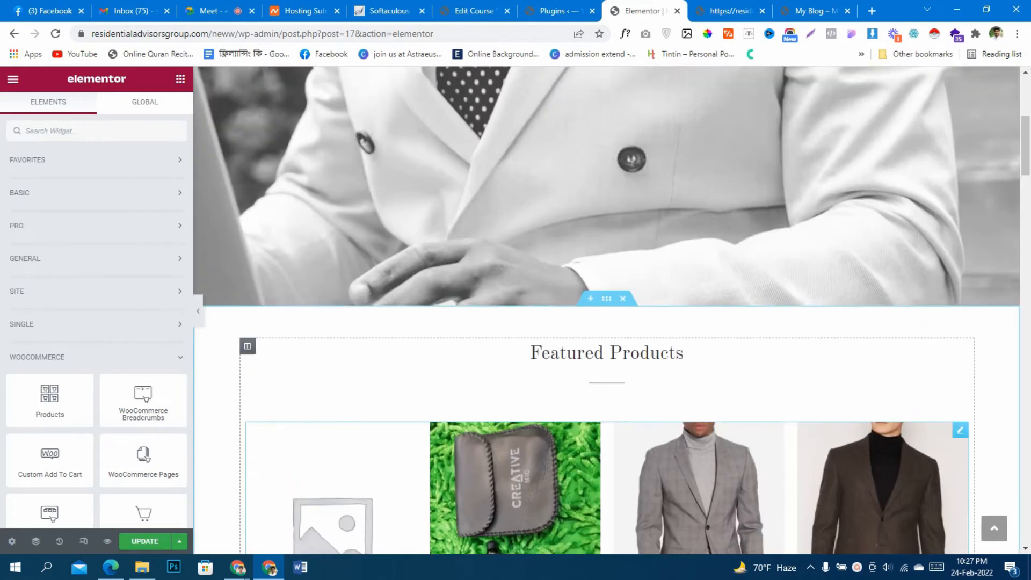
scroll(634, 339, down, 3)
right_click(635, 338)
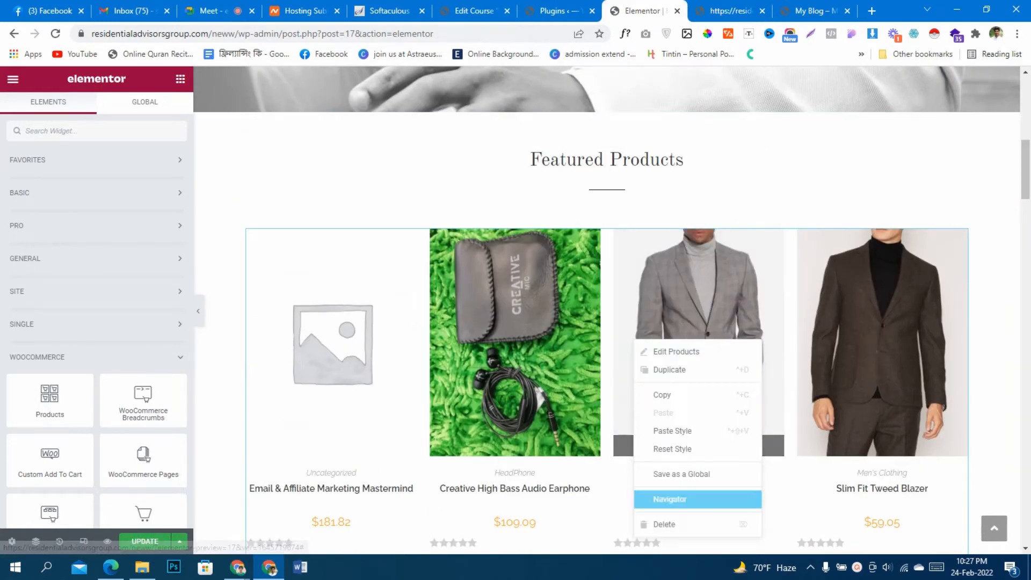
click(664, 524)
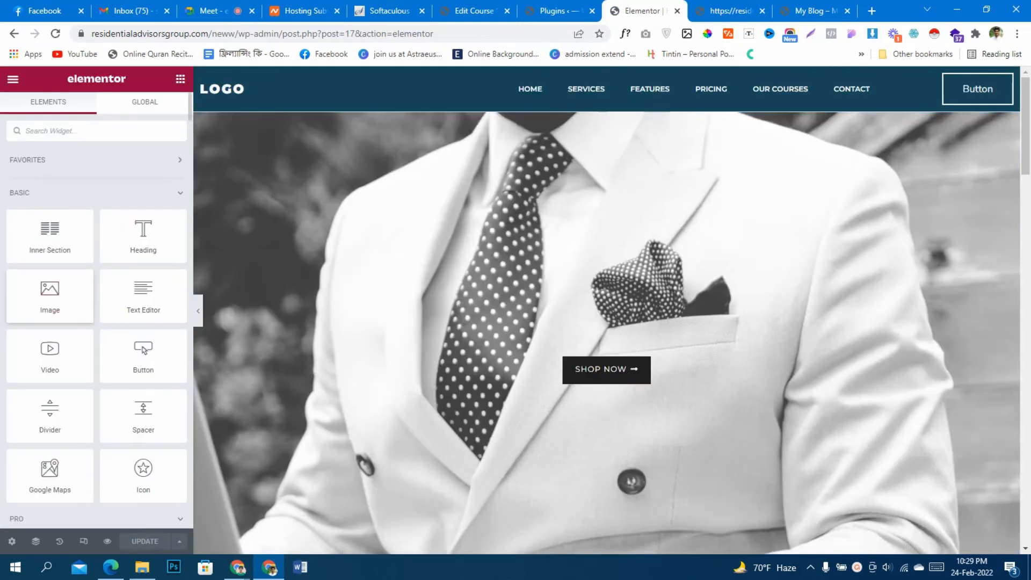
- Look through the Elementor widget list for the Jet Woo Builder widgets
scroll(97, 322, down, 15)
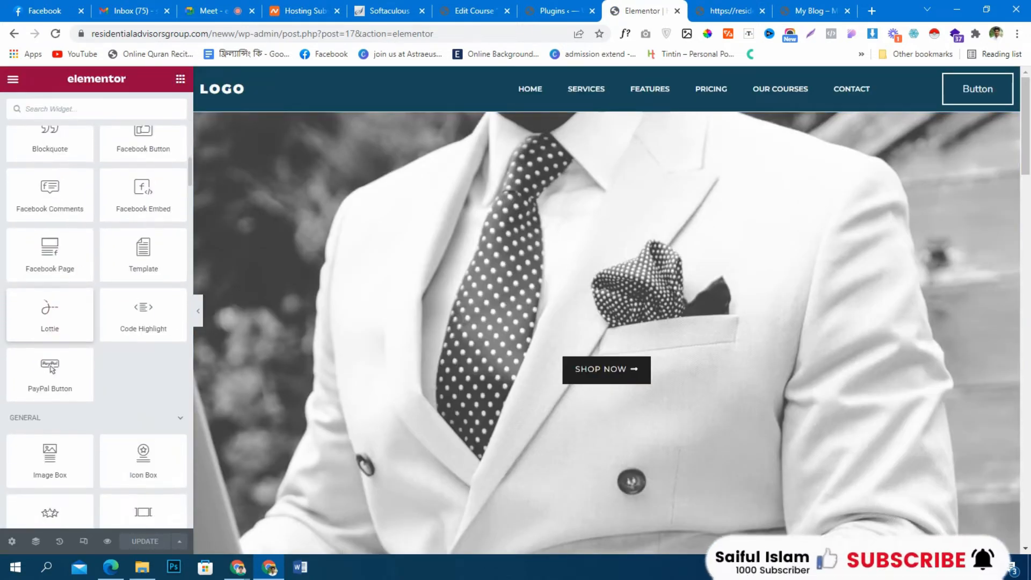
scroll(97, 322, down, 7)
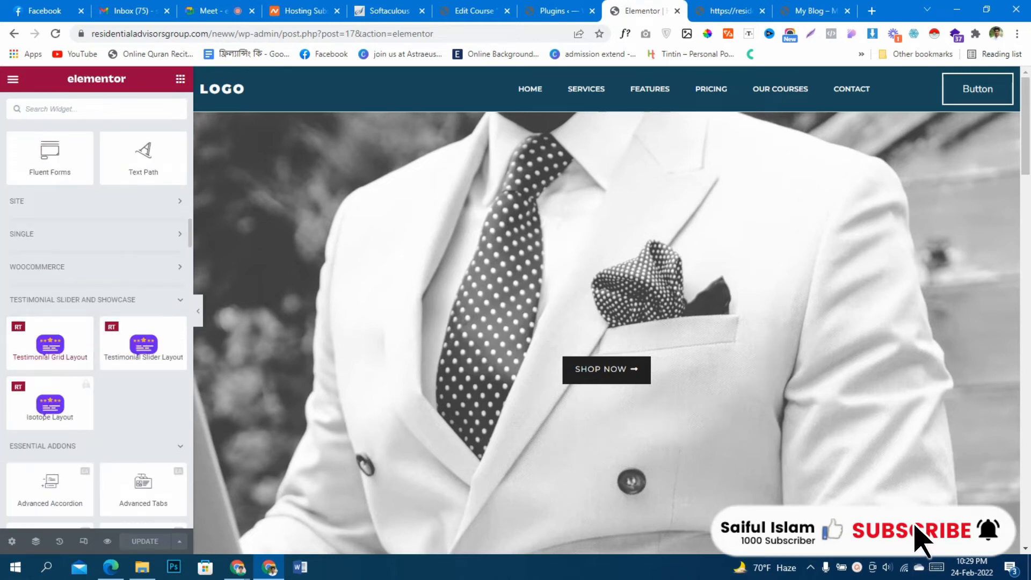
scroll(96, 322, down, 10)
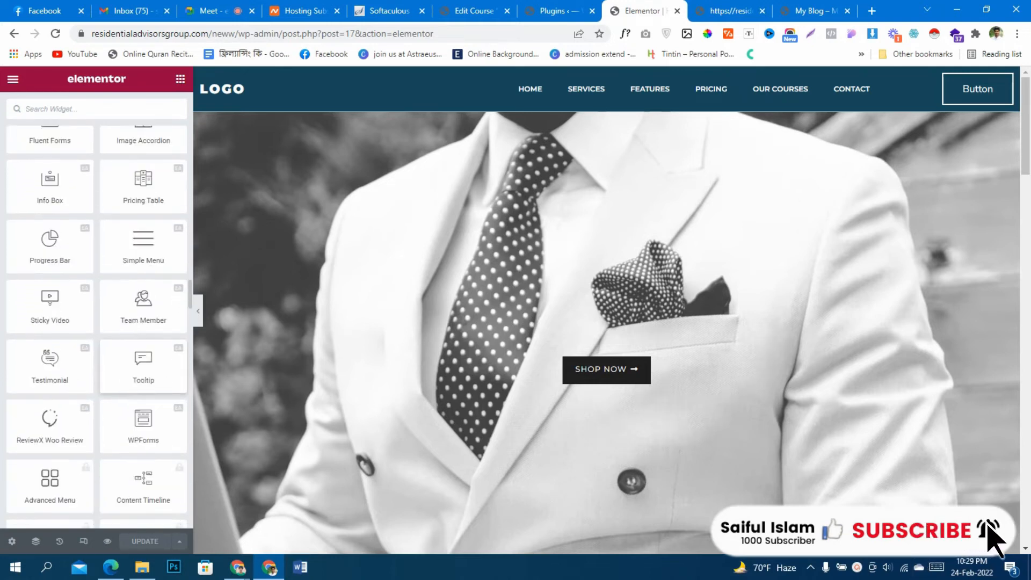
scroll(97, 322, down, 8)
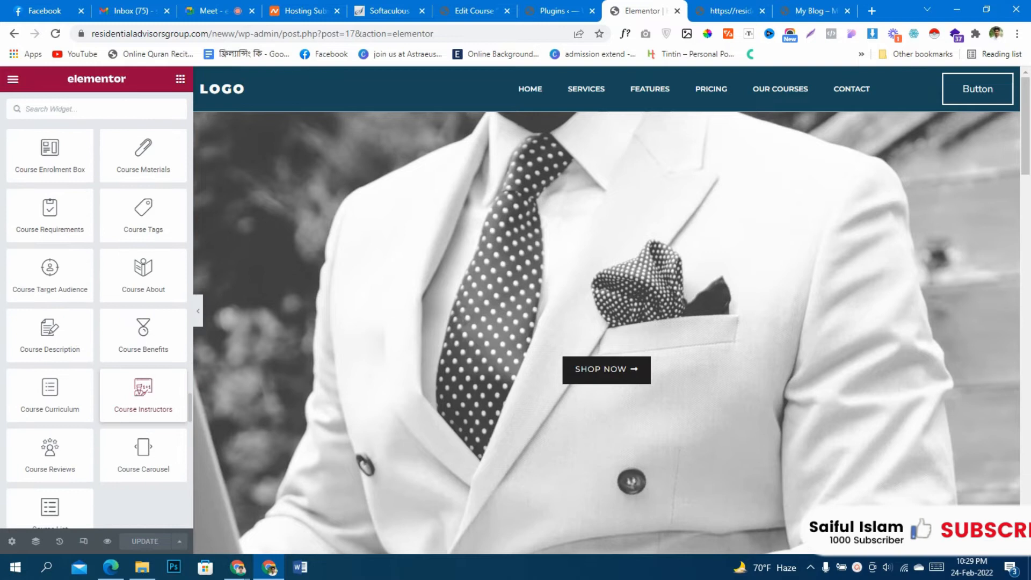
scroll(97, 322, up, 5)
scroll(97, 322, up, 3)
scroll(97, 322, down, 10)
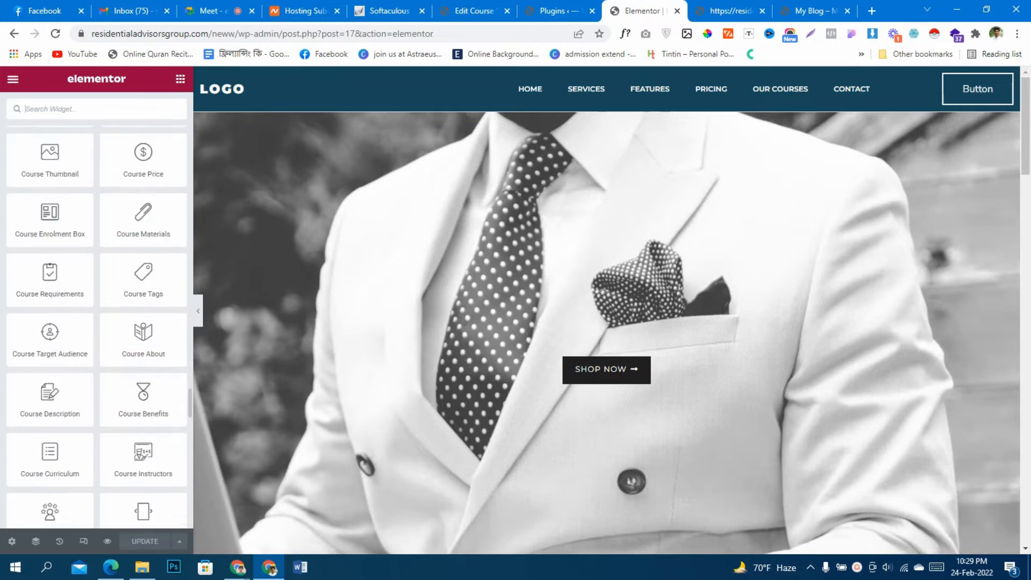
scroll(52, 389, down, 10)
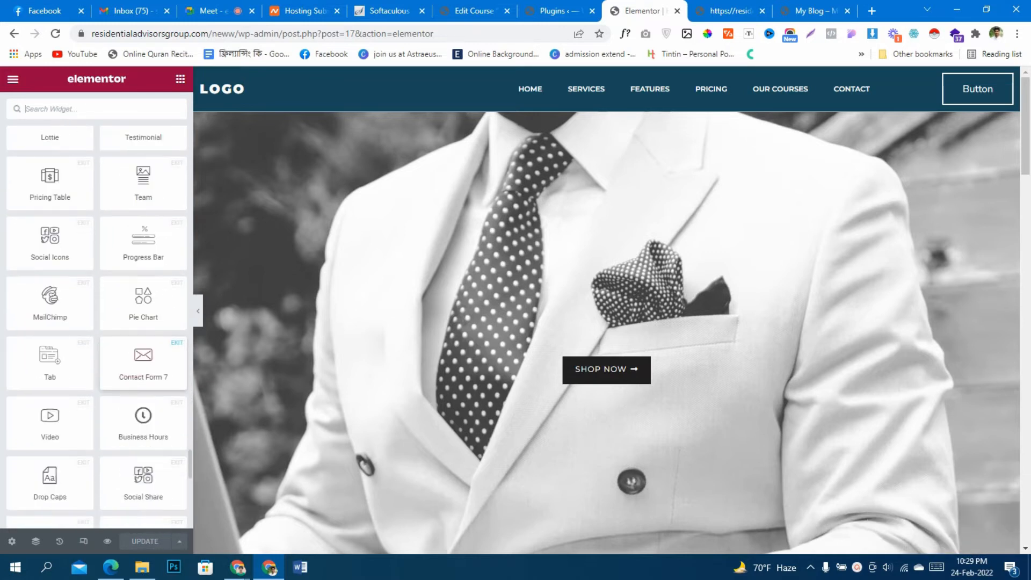
scroll(144, 387, down, 2)
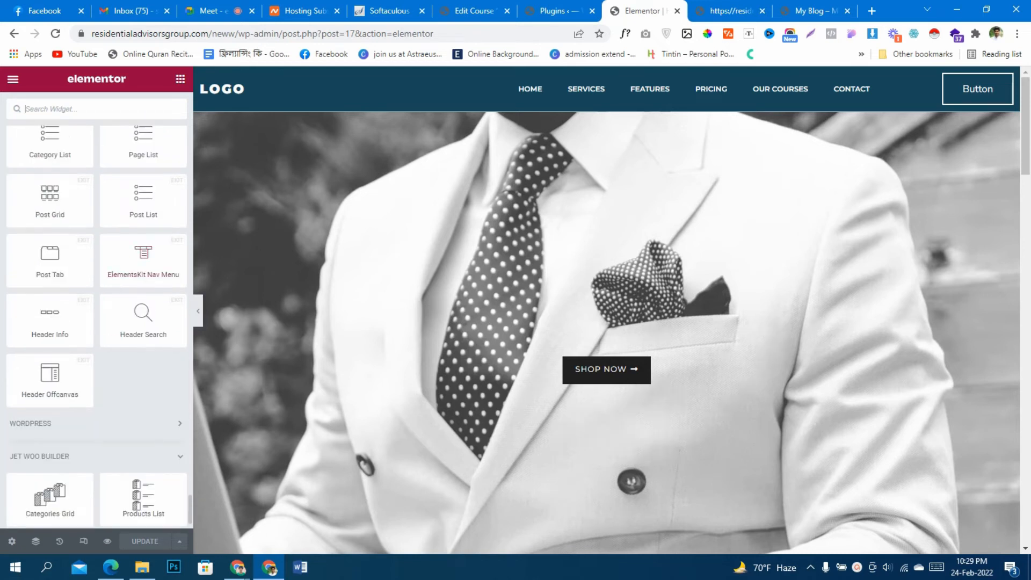
scroll(143, 387, down, 4)
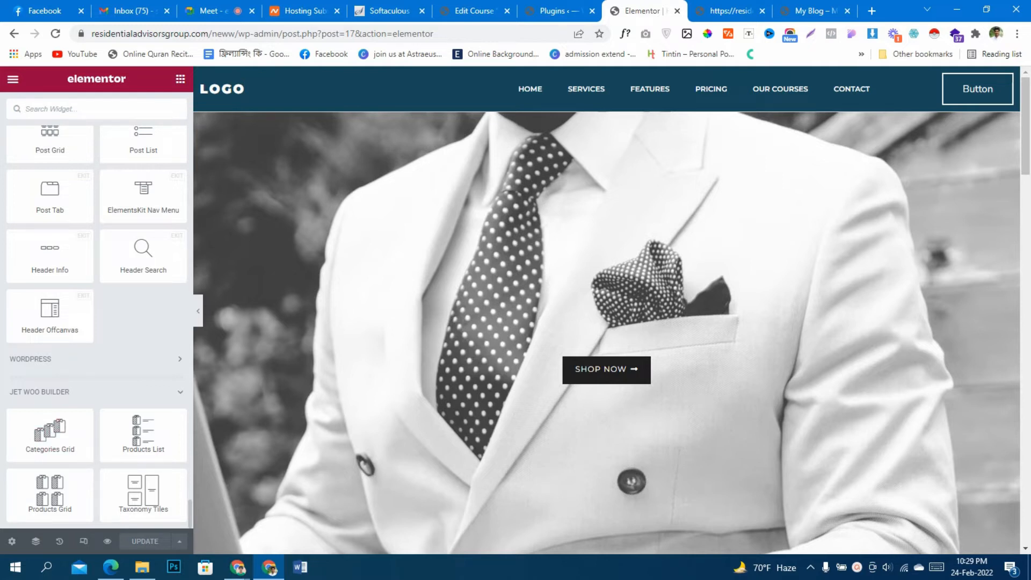
- Add an empty single-column section between the hero image and the Featured Products section
scroll(607, 310, down, 6)
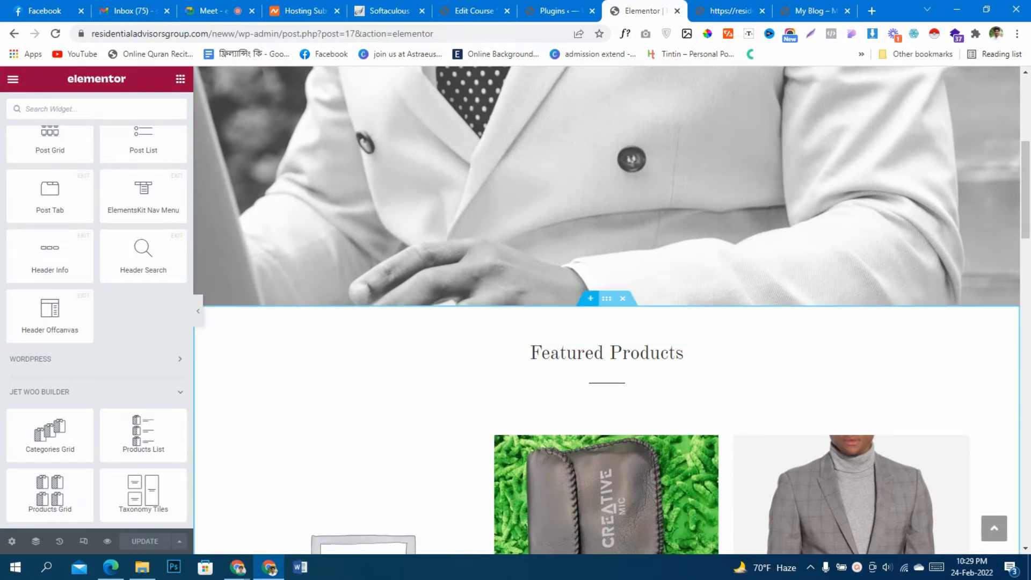
click(590, 298)
click(543, 362)
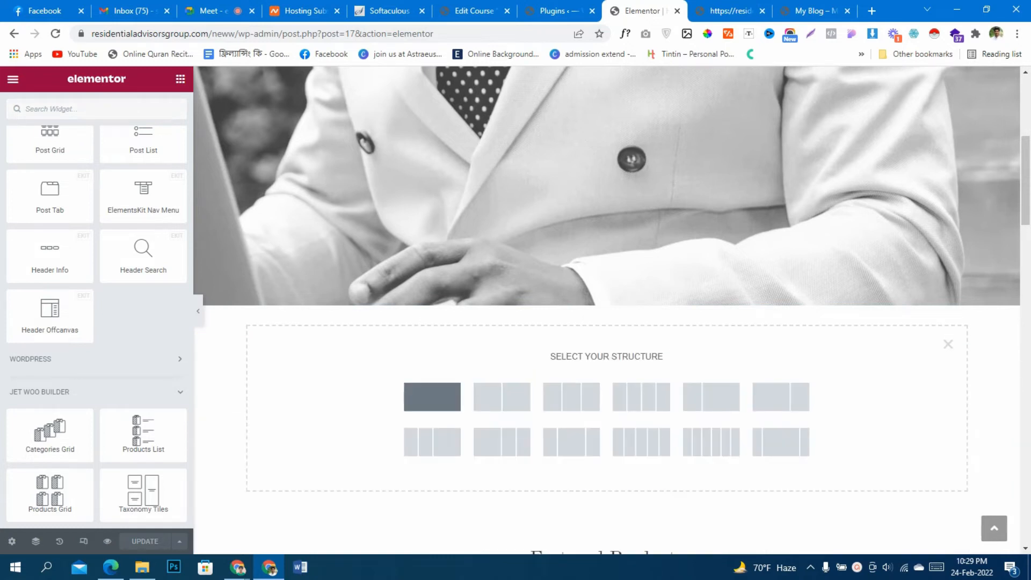
click(432, 397)
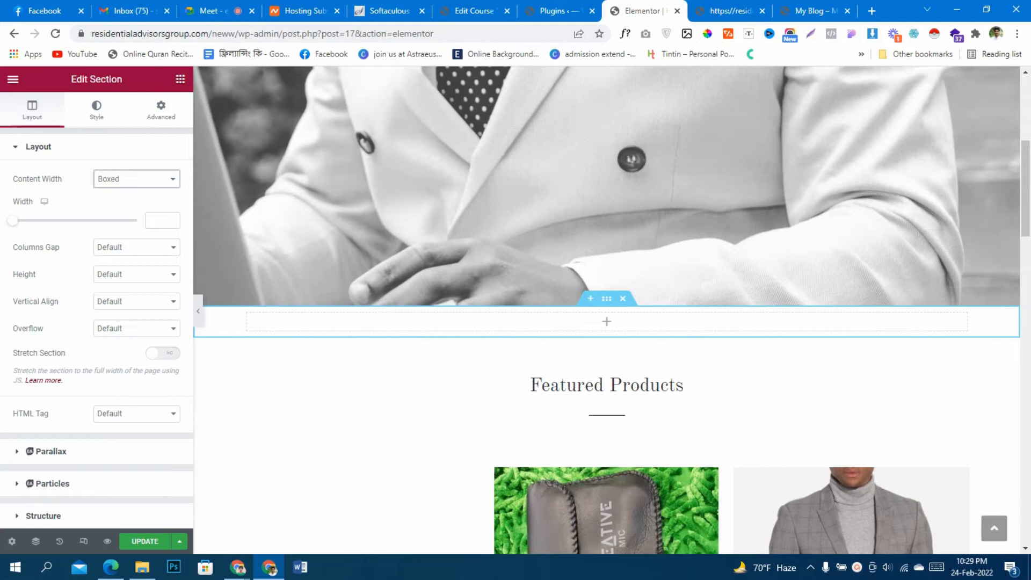
- Collapse the widget categories above Jet Woo Builder and place its Products Grid widget in the new empty section
click(180, 79)
click(179, 193)
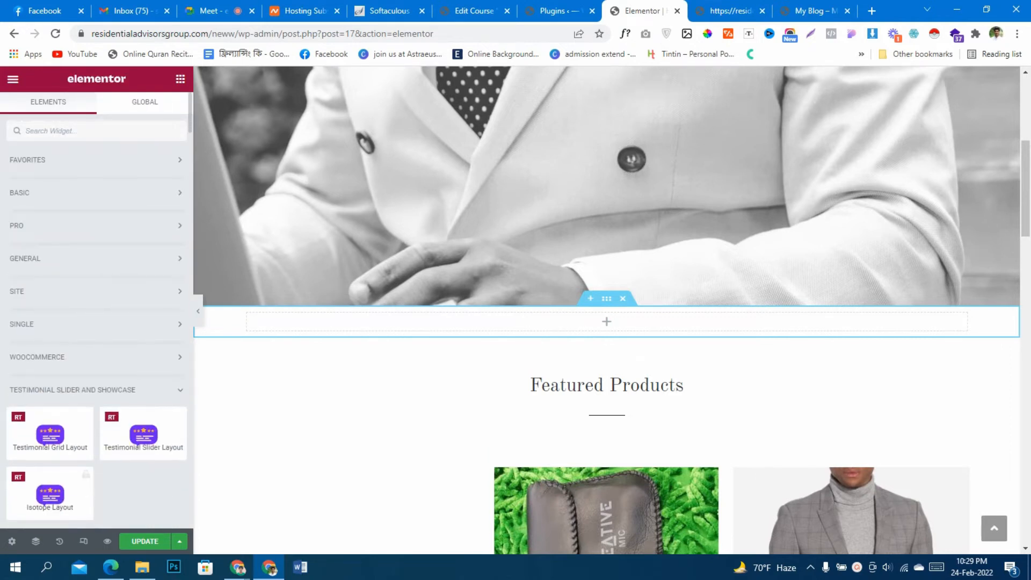
click(179, 390)
scroll(179, 389, down, 3)
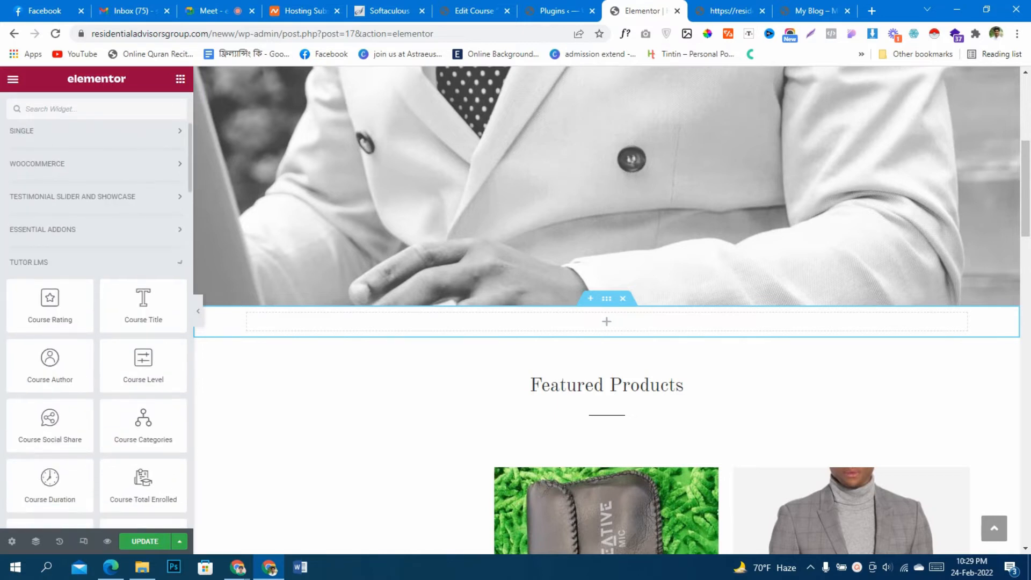
click(179, 295)
scroll(179, 295, down, 6)
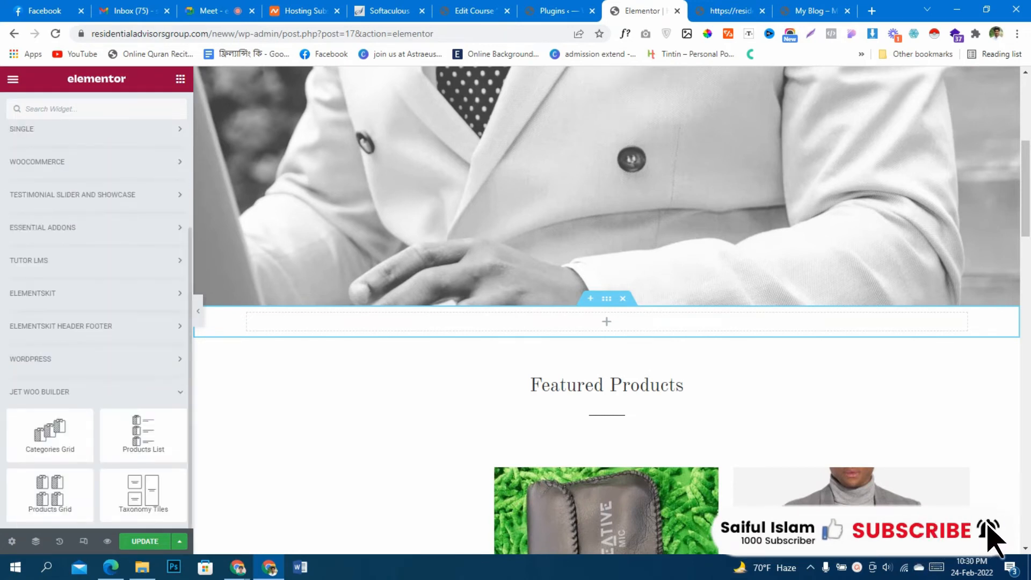
drag(50, 435, 531, 321)
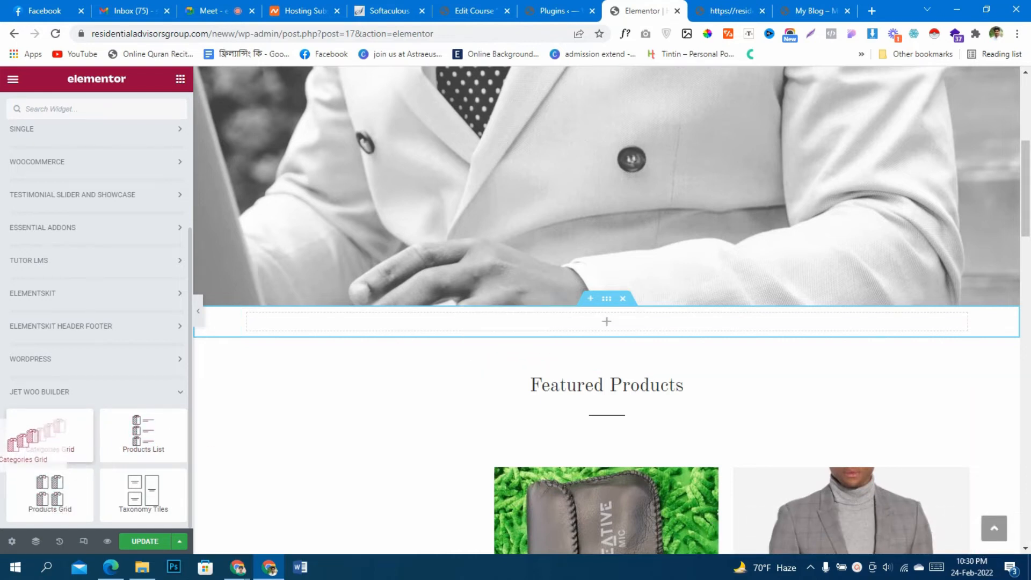
drag(50, 491, 548, 322)
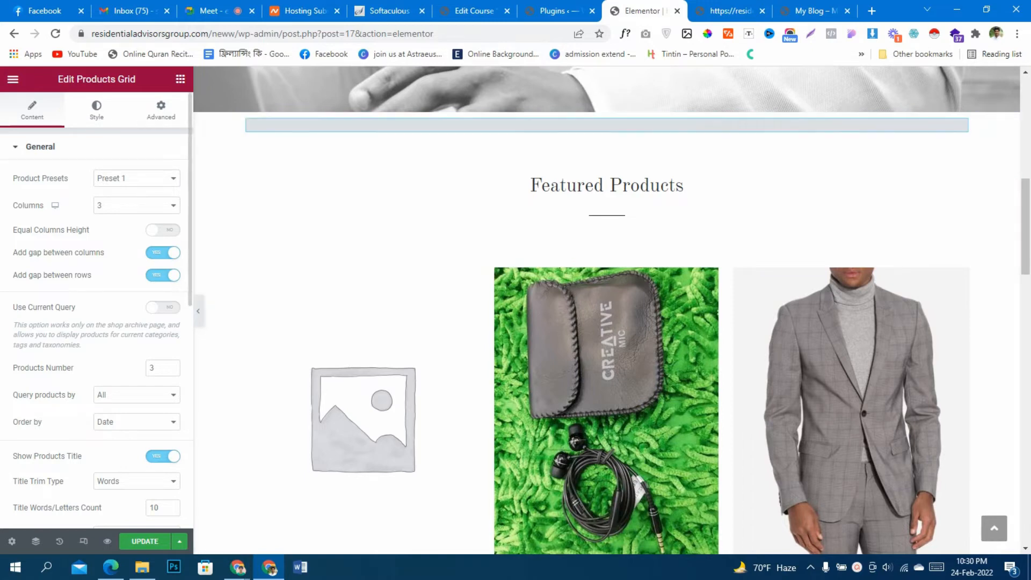
- Compare the new Products Grid with the existing product grid below it and check its preset and column options
click(137, 178)
key(Return)
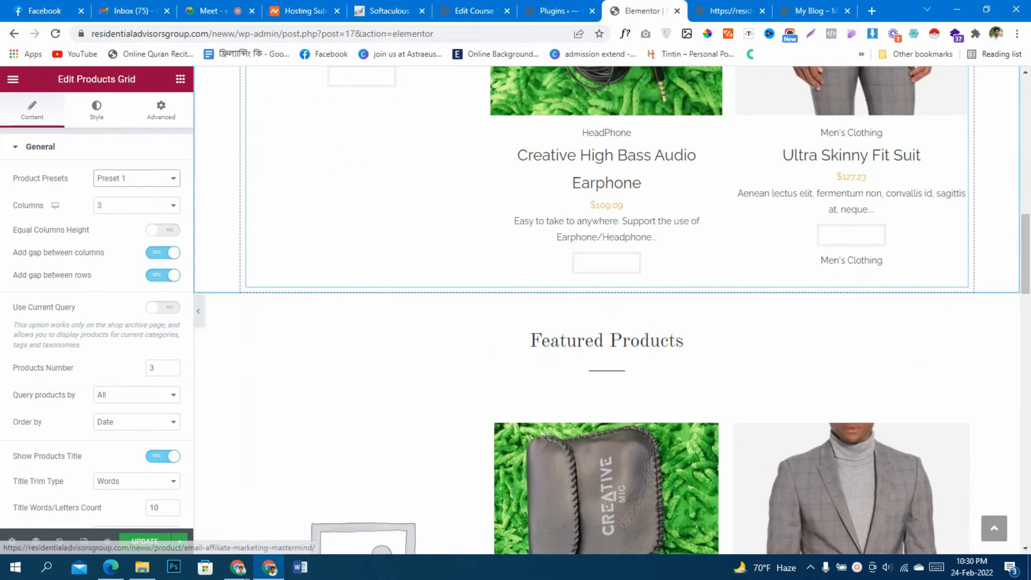
scroll(606, 161, down, 10)
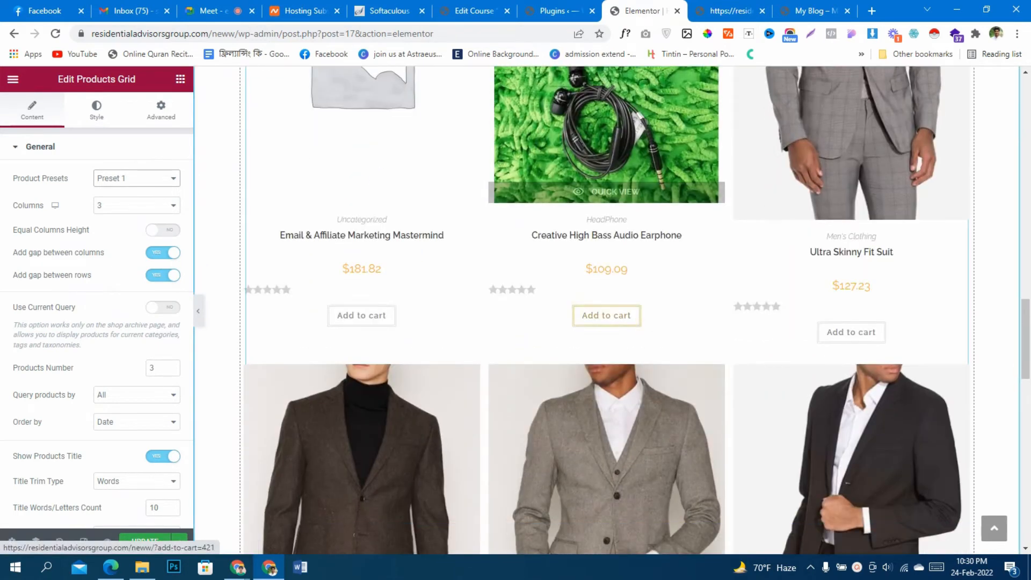
scroll(606, 322, up, 10)
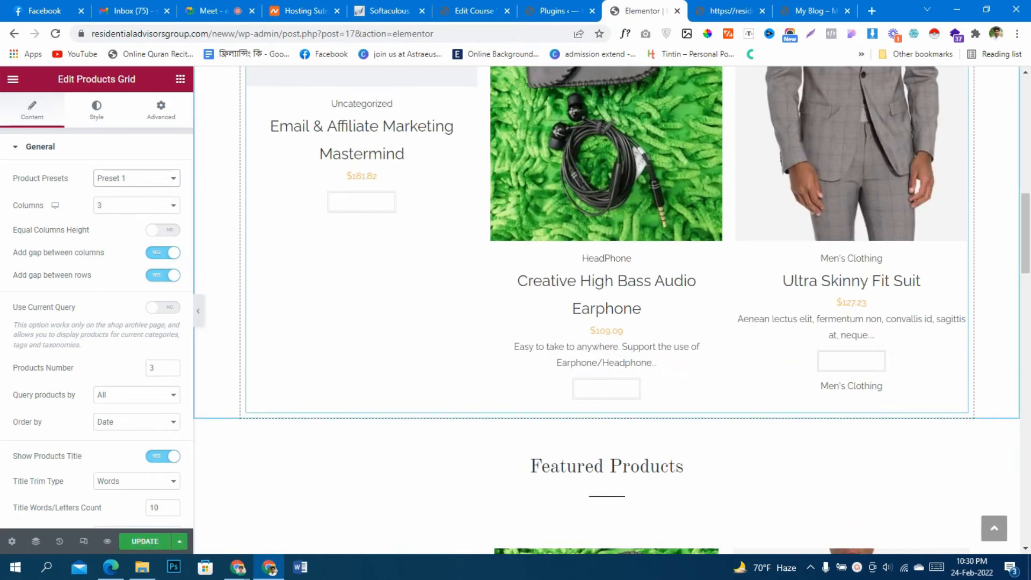
scroll(606, 388, up, 4)
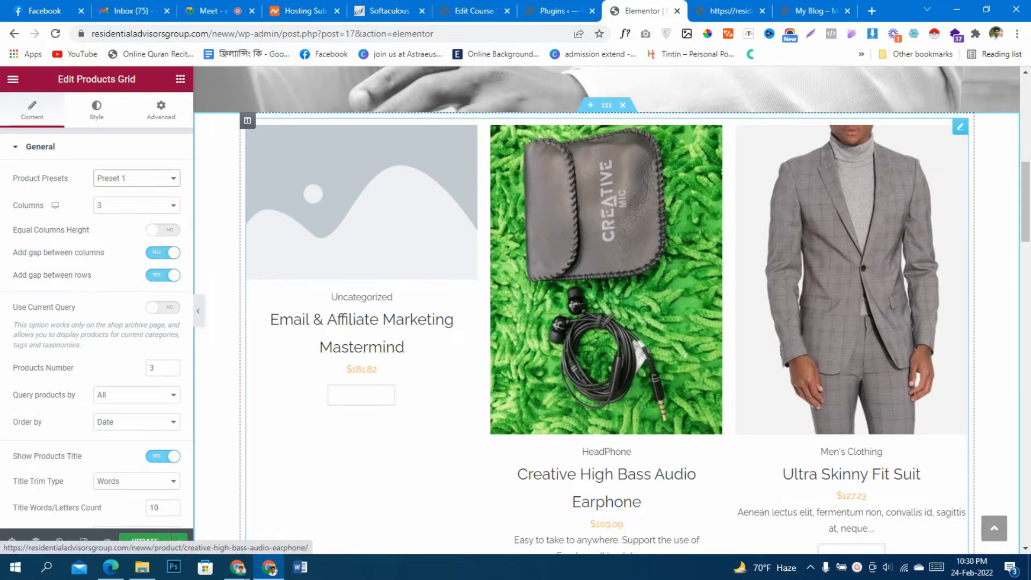
click(137, 205)
click(136, 205)
click(137, 205)
click(136, 205)
- Try Preset 2, Preset 3 and Preset 4 as the Products Grid's product preset and check each layout
click(136, 178)
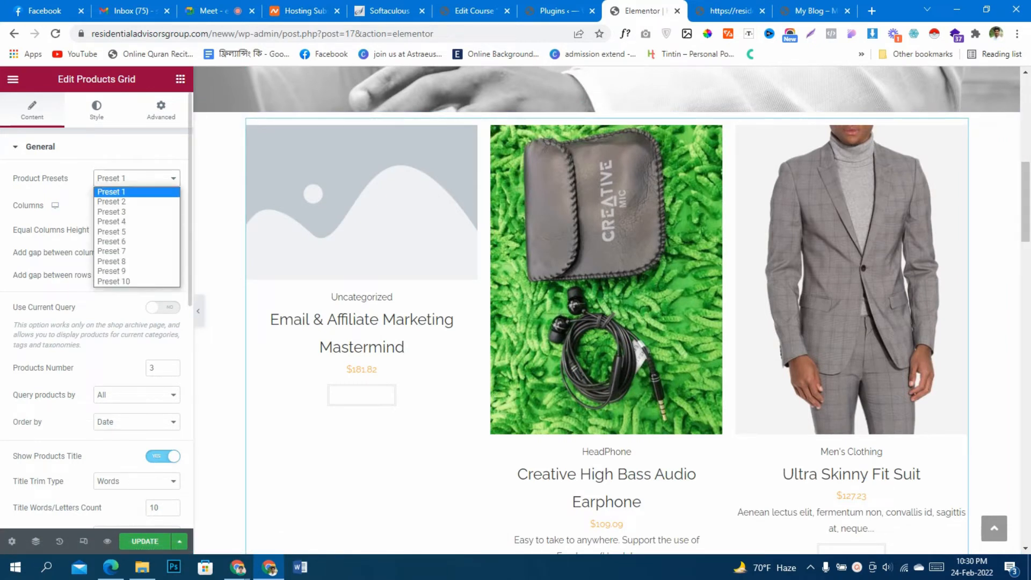
click(118, 198)
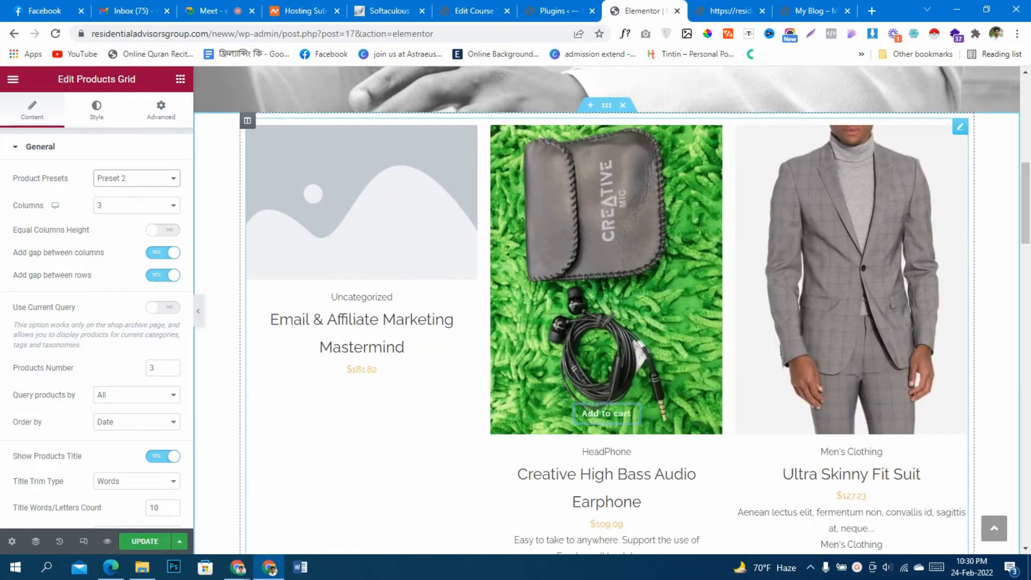
scroll(606, 310, down, 1)
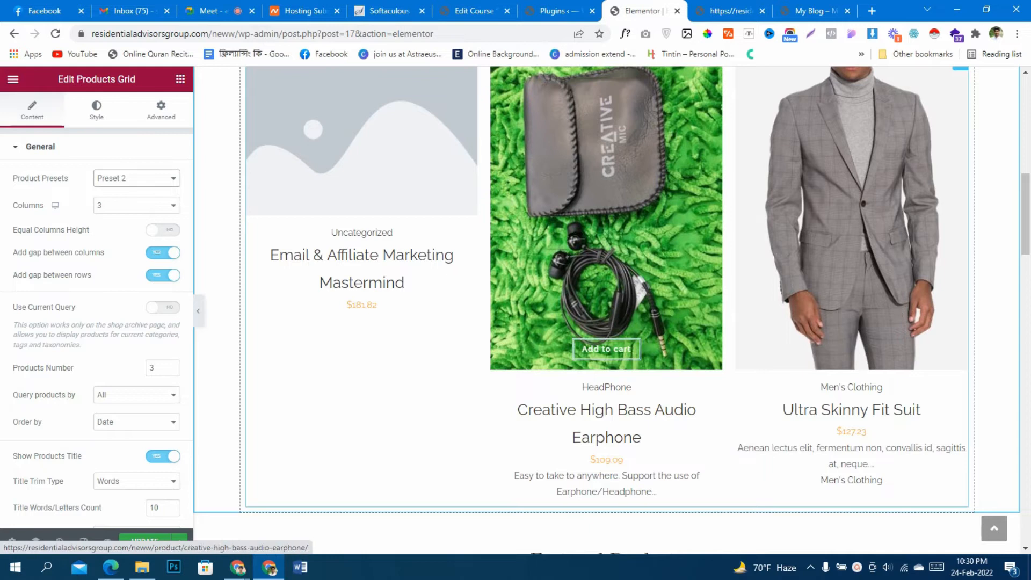
click(136, 178)
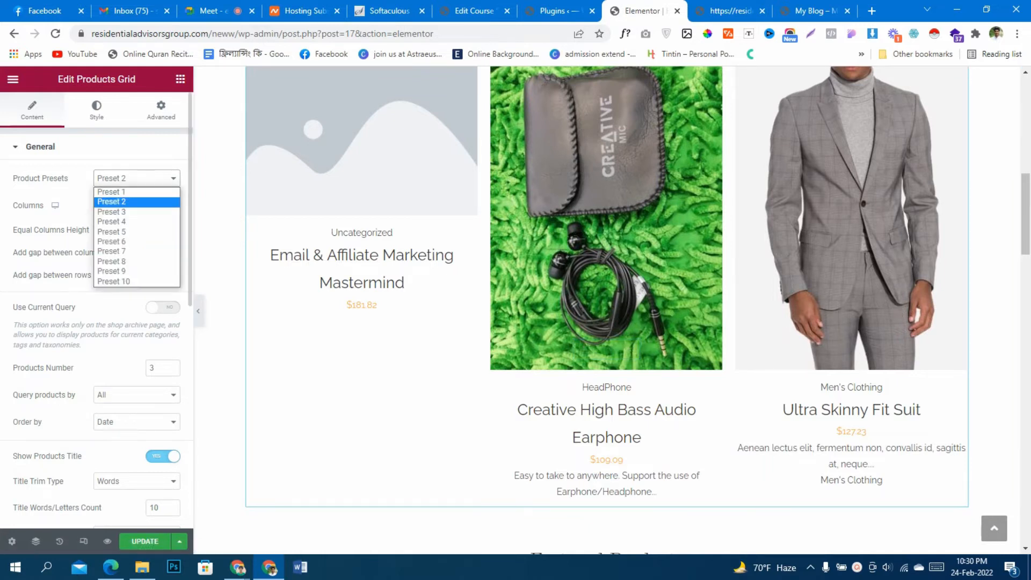
click(118, 210)
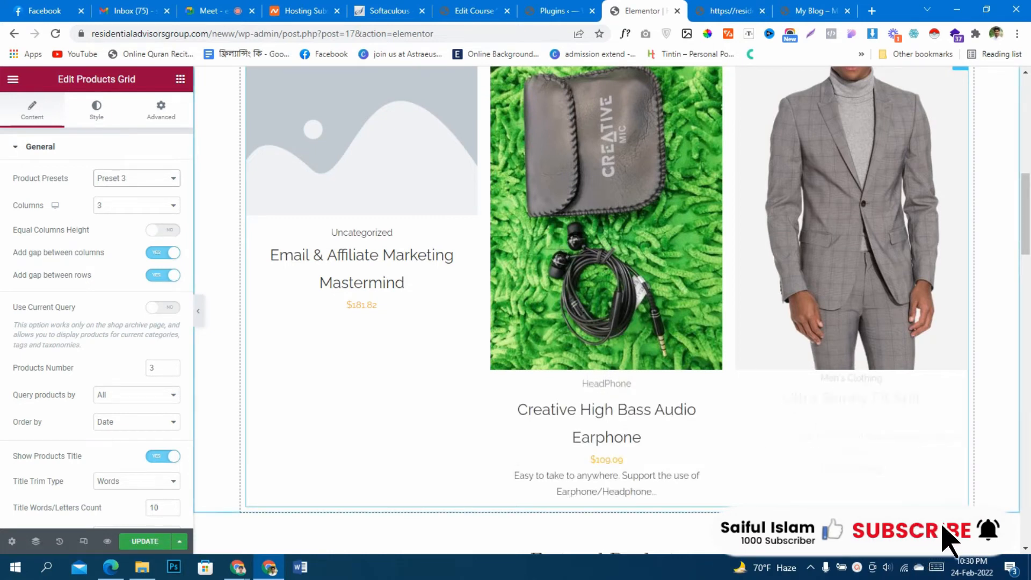
click(137, 178)
click(112, 221)
click(137, 178)
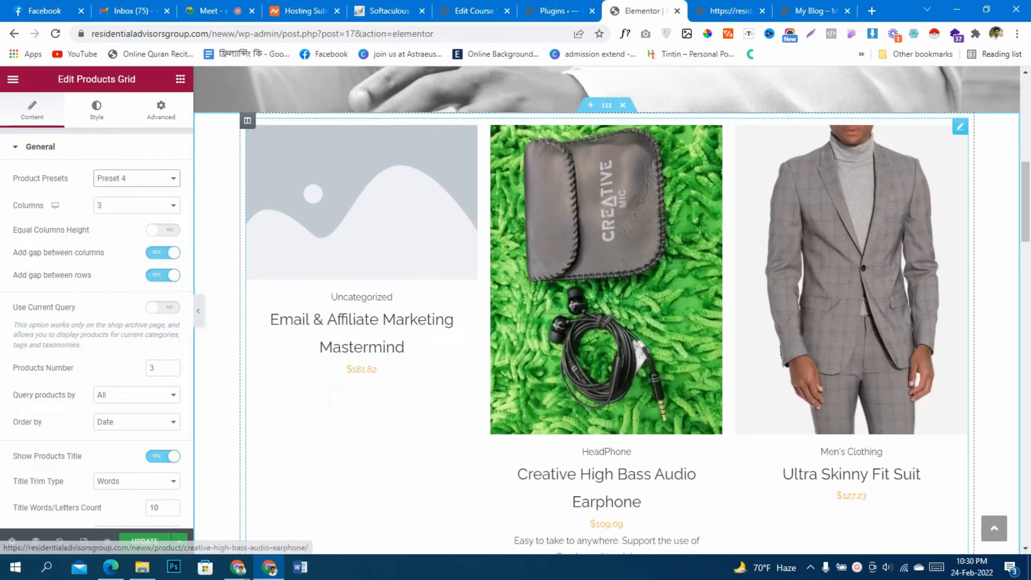
scroll(606, 453, down, 2)
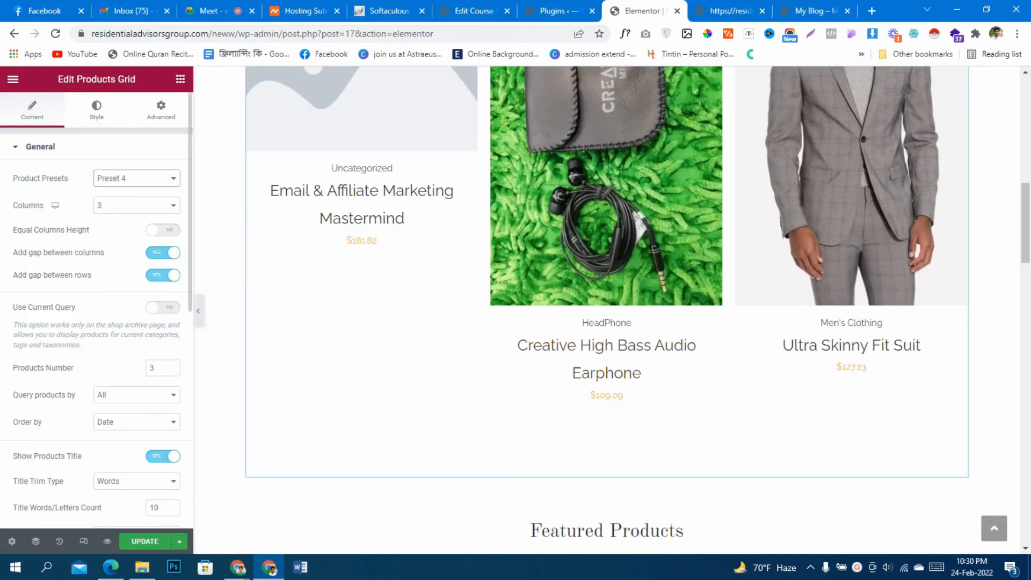
- Set the Products Grid's product preset to Preset 8 and check the layout on the page
click(136, 178)
click(128, 262)
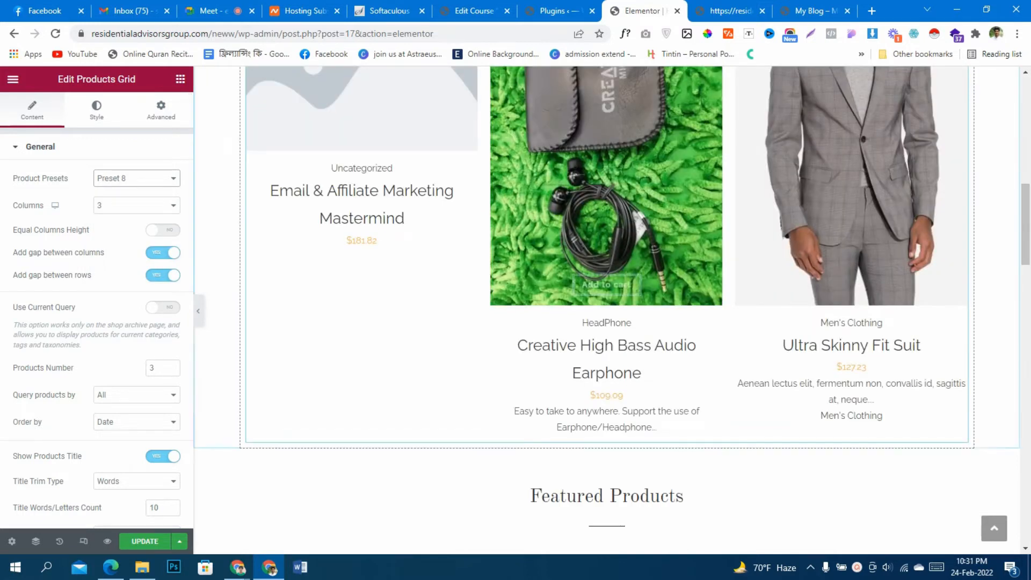
scroll(607, 285, up, 3)
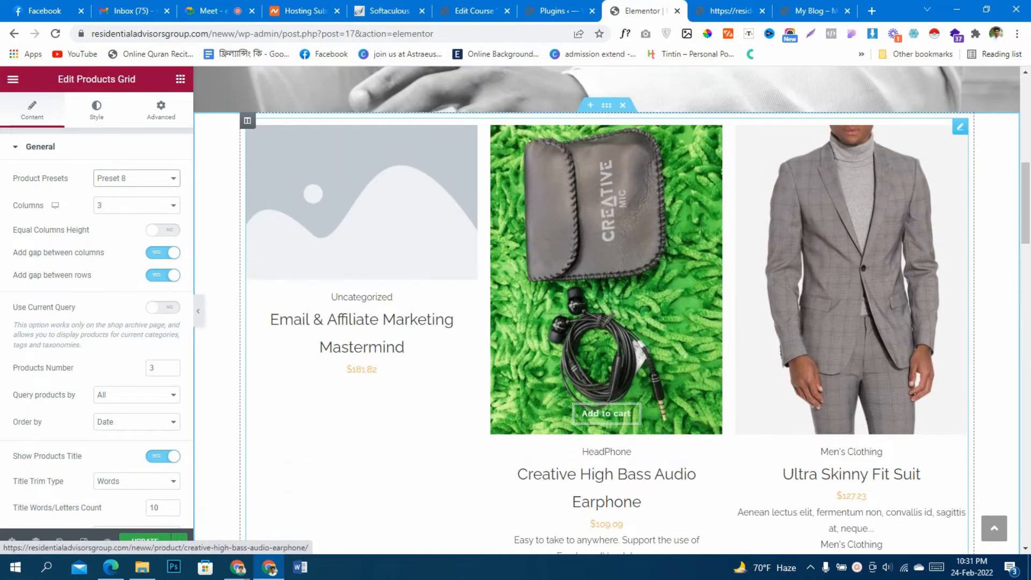
- Examine the Products Grid's general settings for query, title, badges, excerpt, categories, price, rating and add-to-cart button
scroll(96, 312, down, 4)
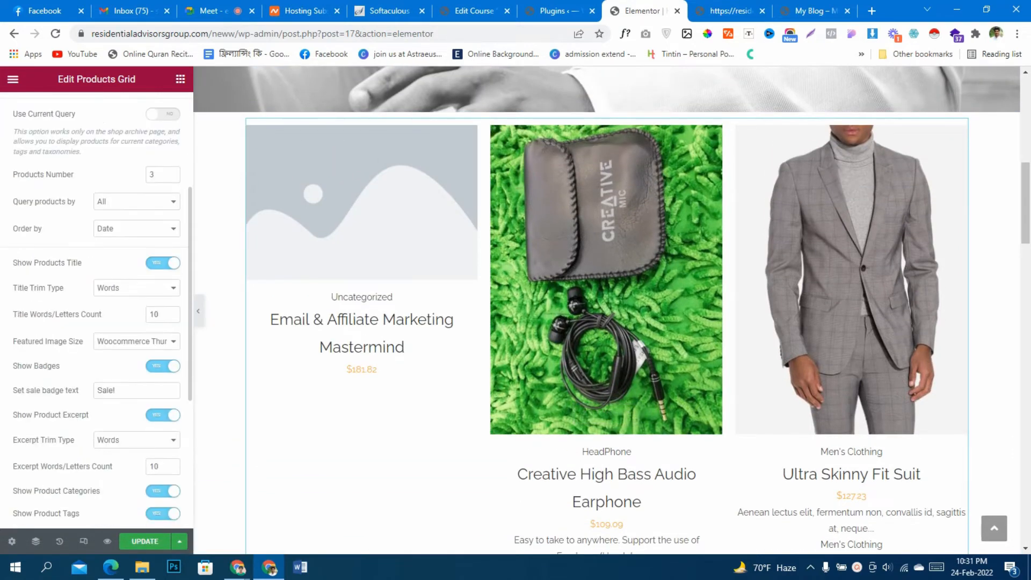
scroll(96, 312, down, 1)
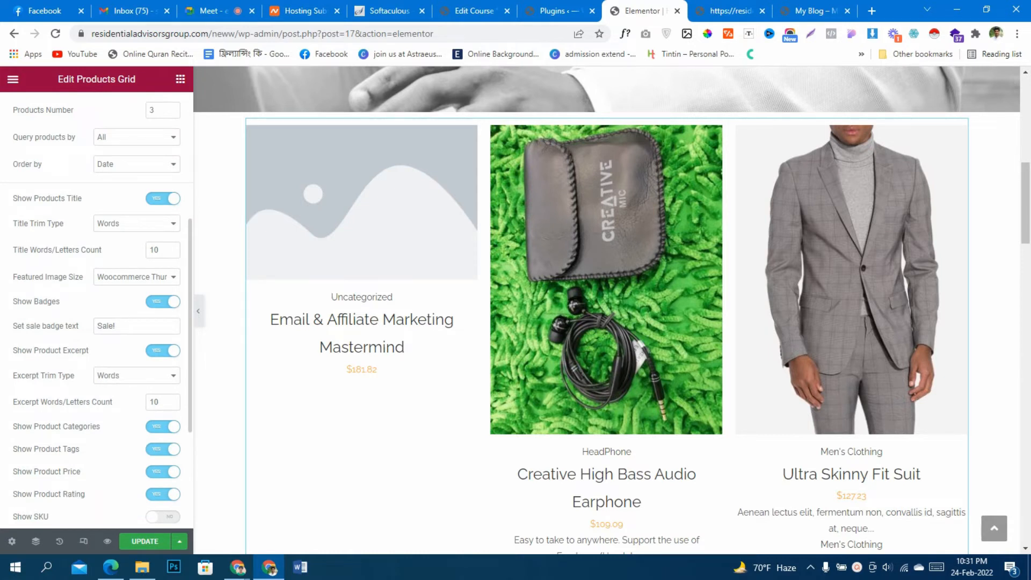
scroll(606, 268, down, 3)
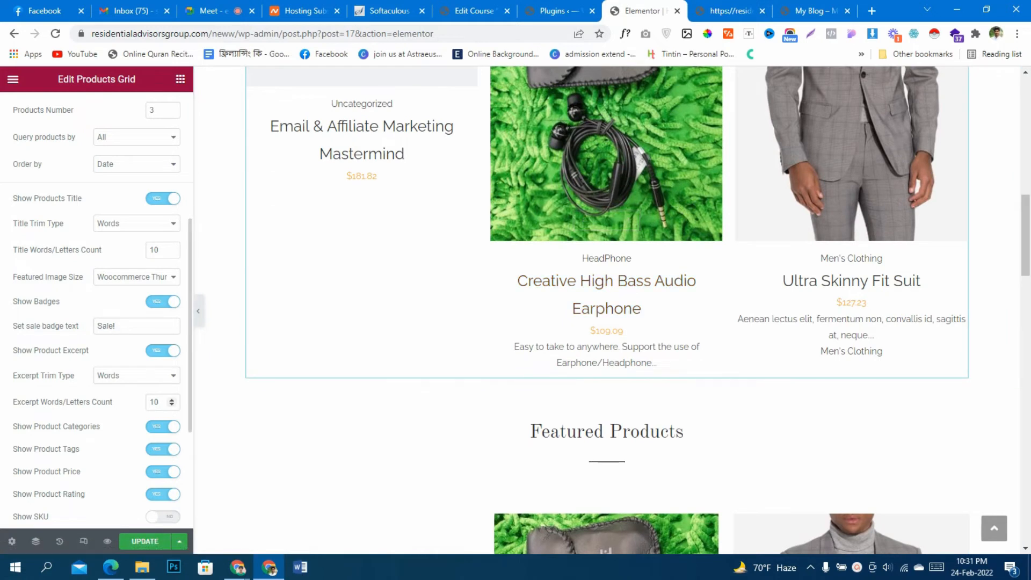
scroll(96, 312, down, 3)
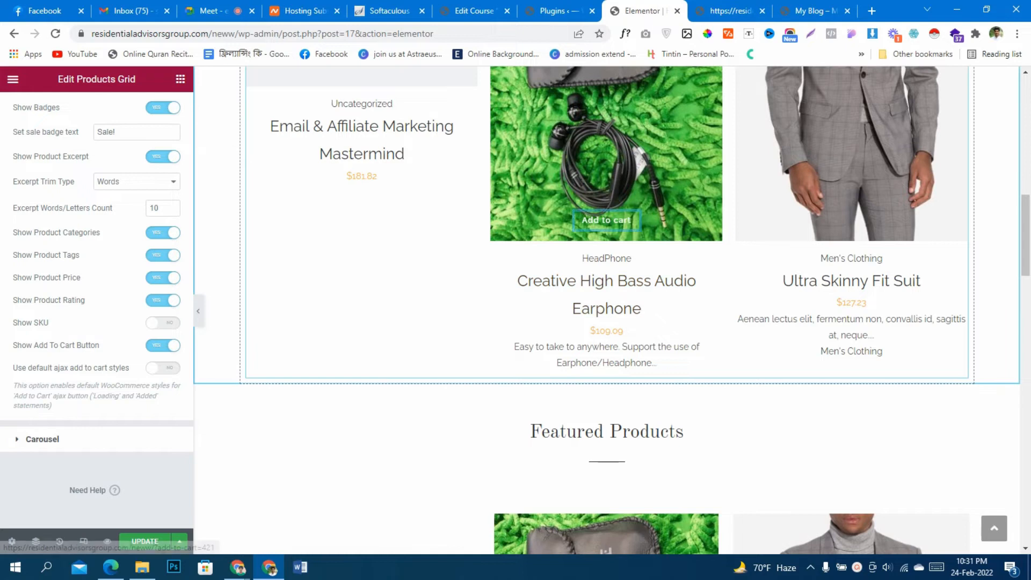
scroll(96, 311, up, 5)
scroll(97, 311, up, 3)
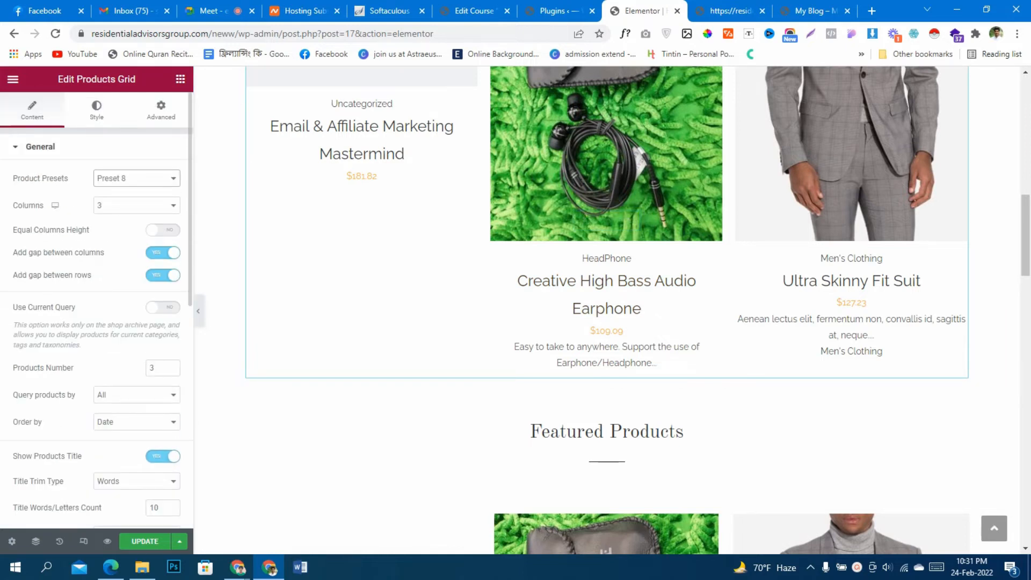
scroll(96, 311, down, 8)
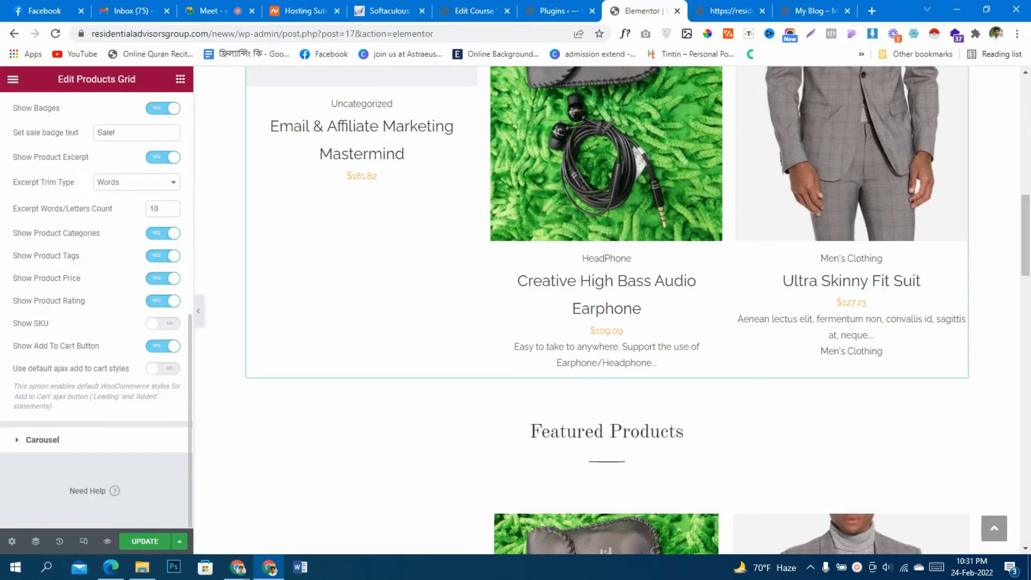
- Enable the carousel on the Products Grid, set Slides to Scroll to 2, and check the result on the page
click(42, 438)
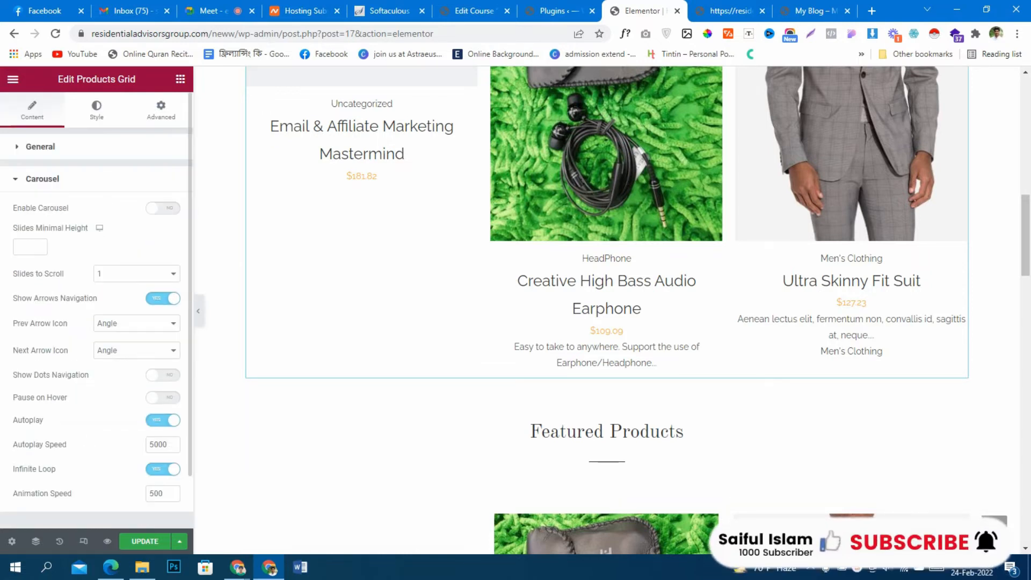
click(163, 208)
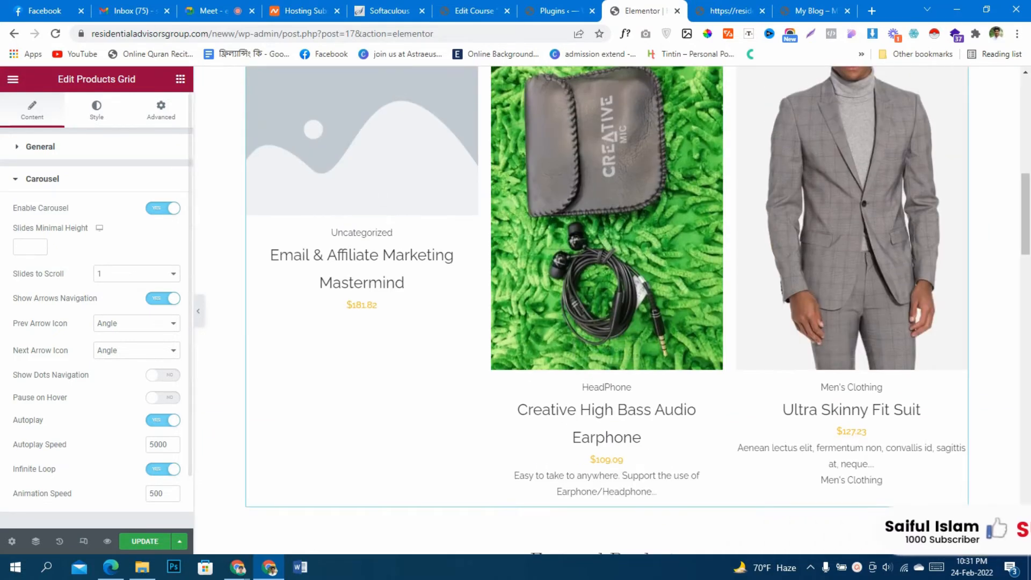
click(137, 273)
click(137, 297)
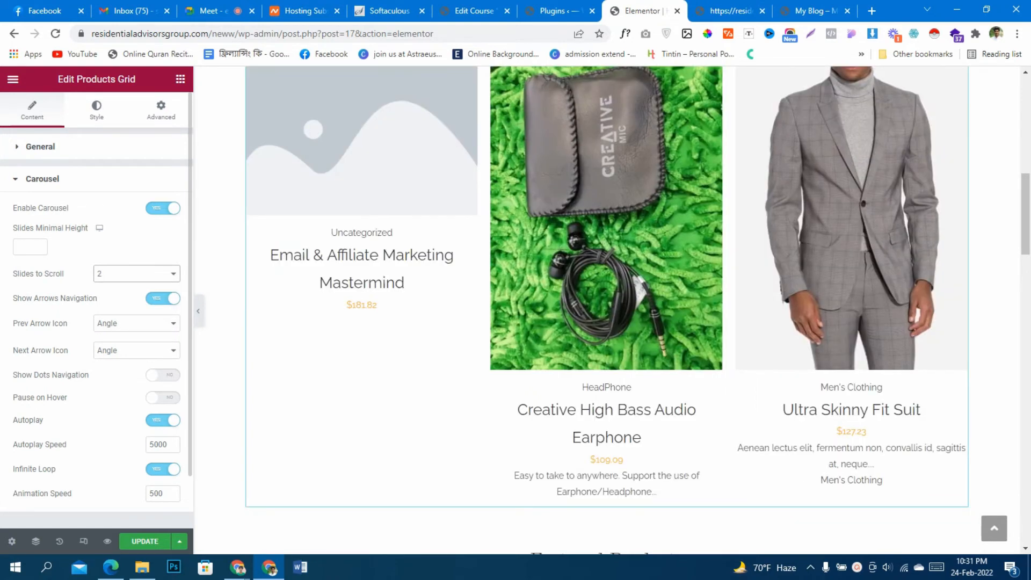
scroll(607, 257, up, 1)
scroll(607, 258, down, 2)
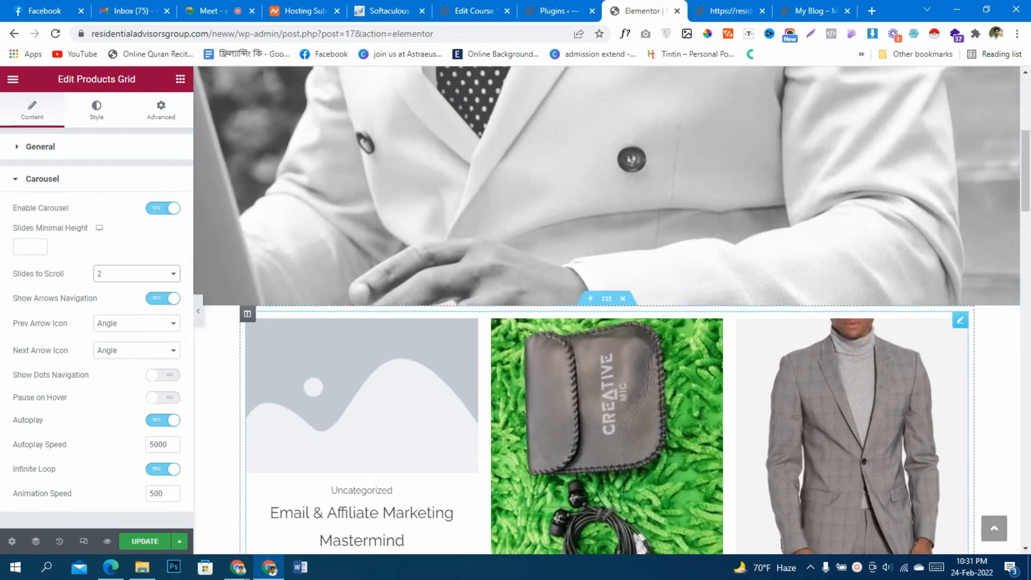
scroll(607, 310, down, 7)
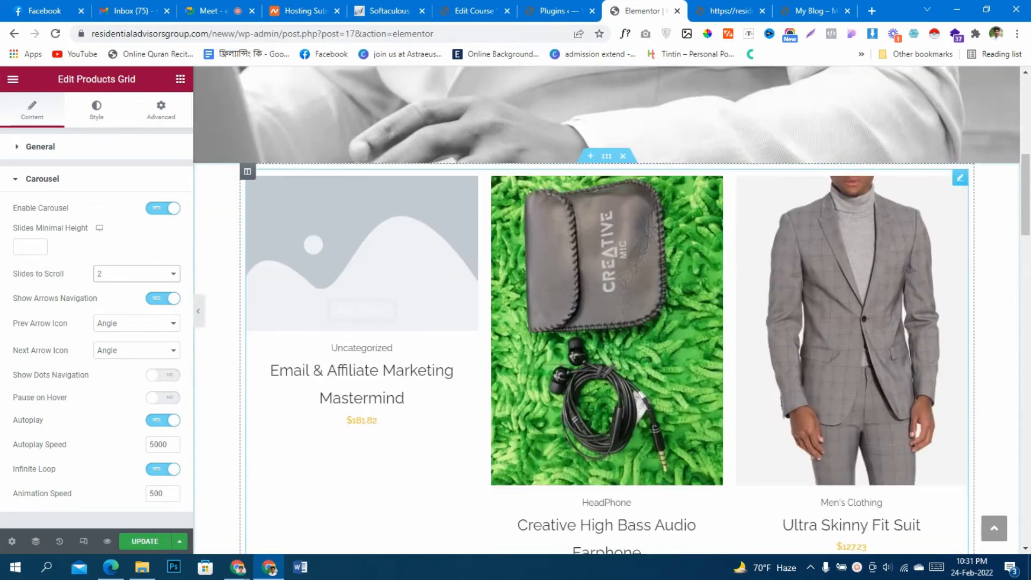
- Copy the Featured Products heading and paste it into the Products Grid's column
right_click(553, 432)
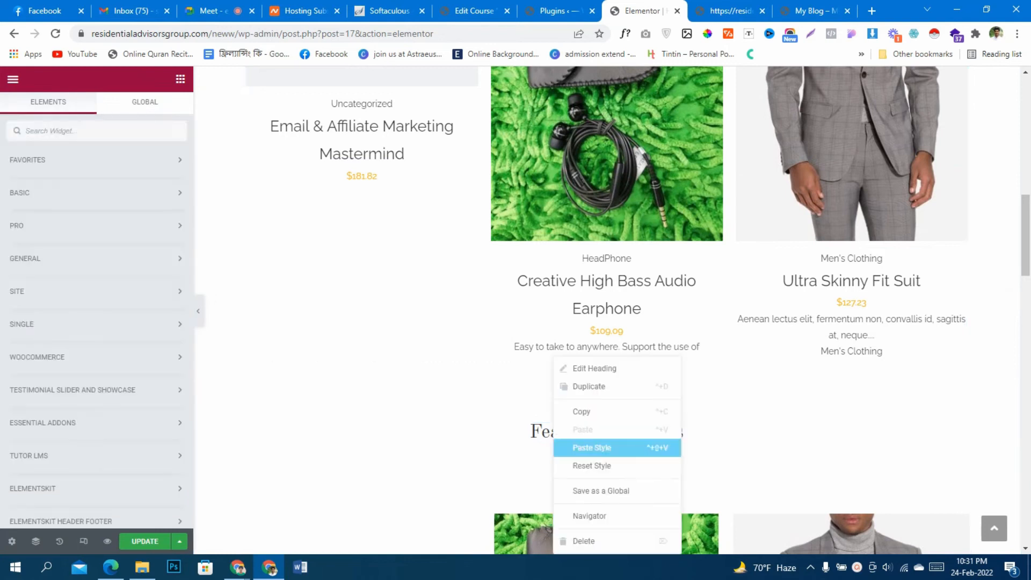
click(570, 411)
scroll(607, 310, up, 3)
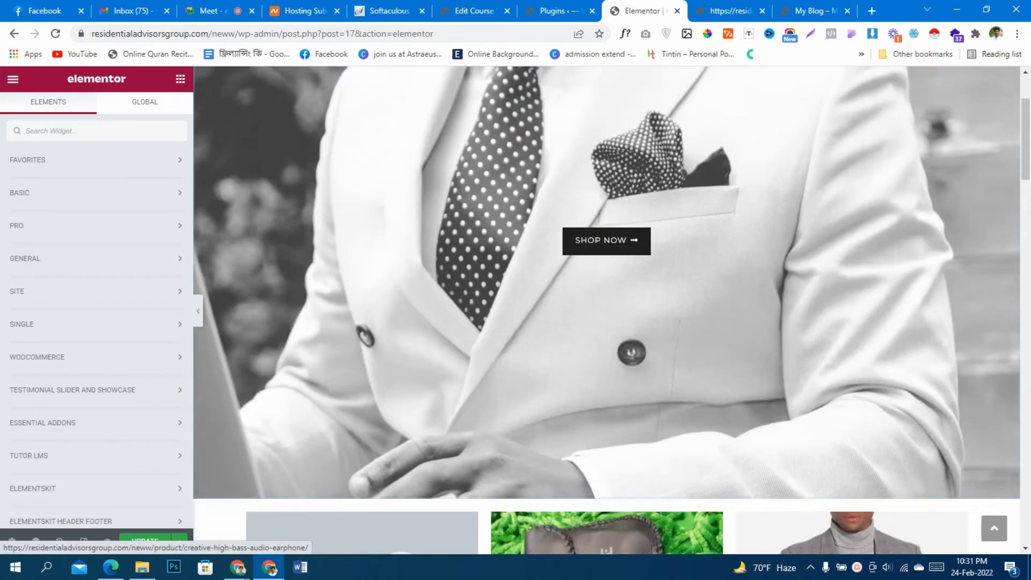
scroll(607, 310, down, 4)
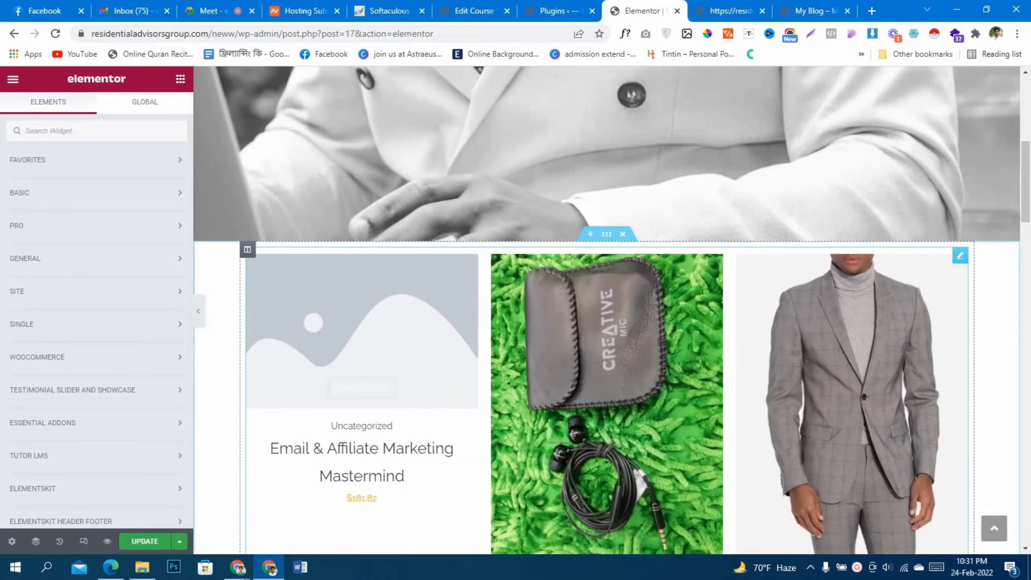
right_click(481, 253)
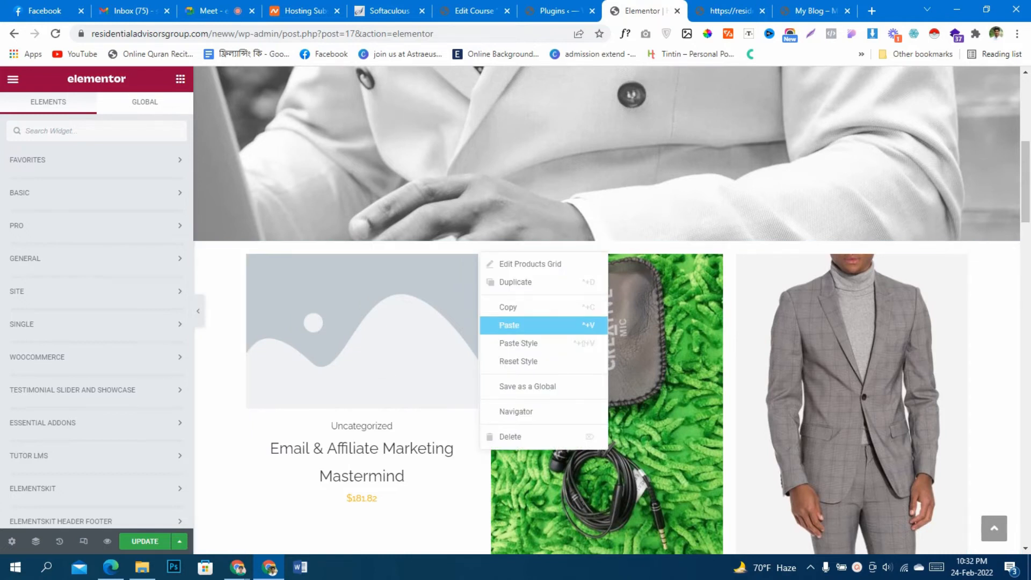
click(515, 325)
scroll(607, 258, down, 3)
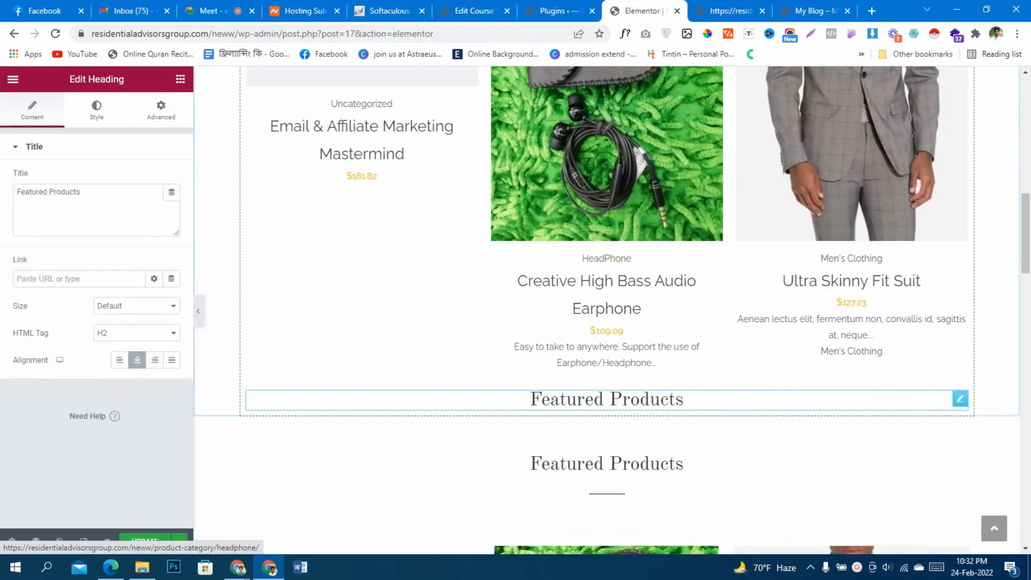
- Move the pasted Featured Products heading above the Products Grid in the same column
drag(960, 398, 907, 268)
scroll(913, 290, up, 4)
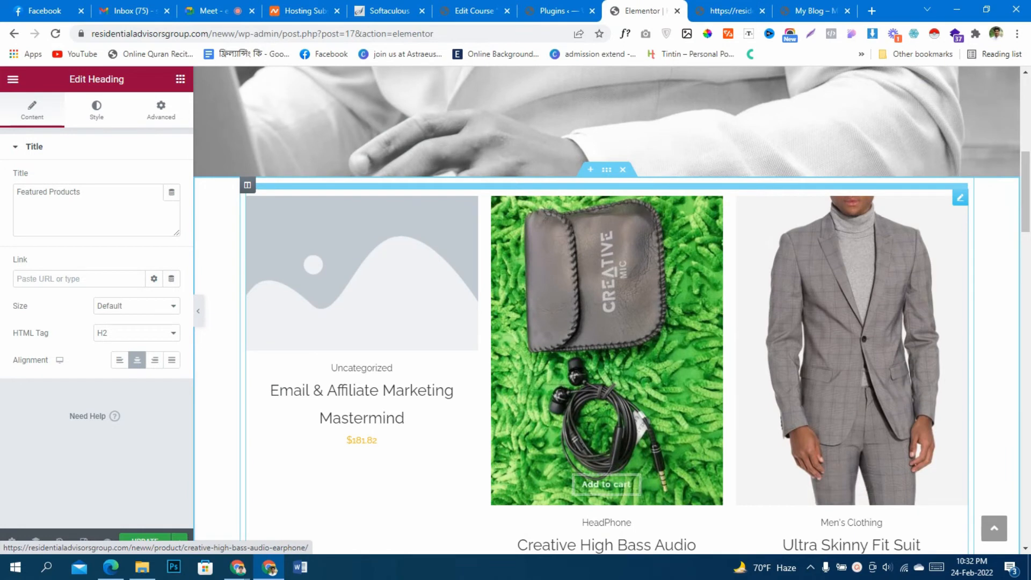
drag(607, 473, 607, 472)
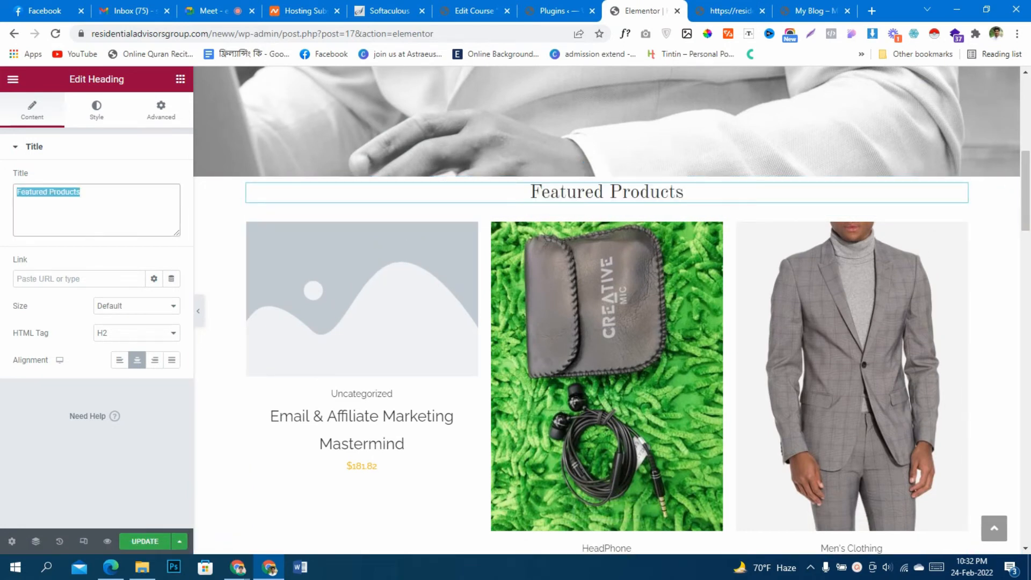
- Retitle the heading above the Products Grid as Recent Product and update the page
text(se)
key(BackSpace)
key(BackSpace)
text(c)
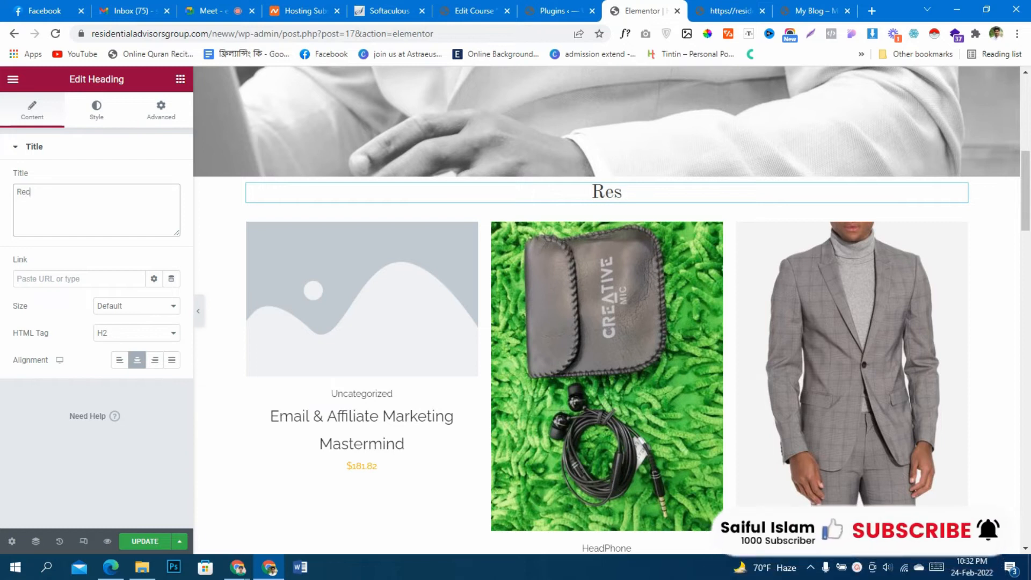
text(ent Prod)
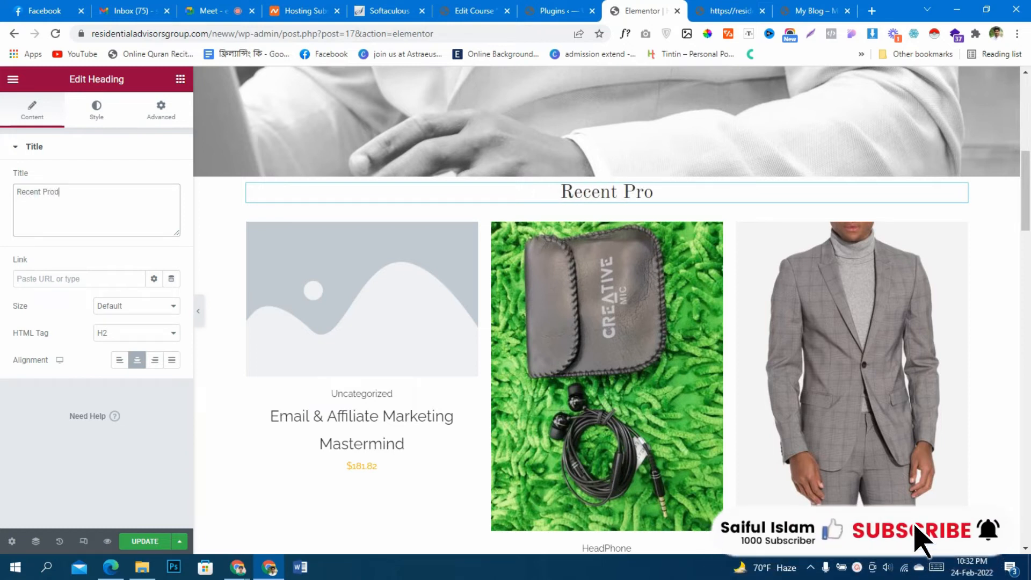
text(uct)
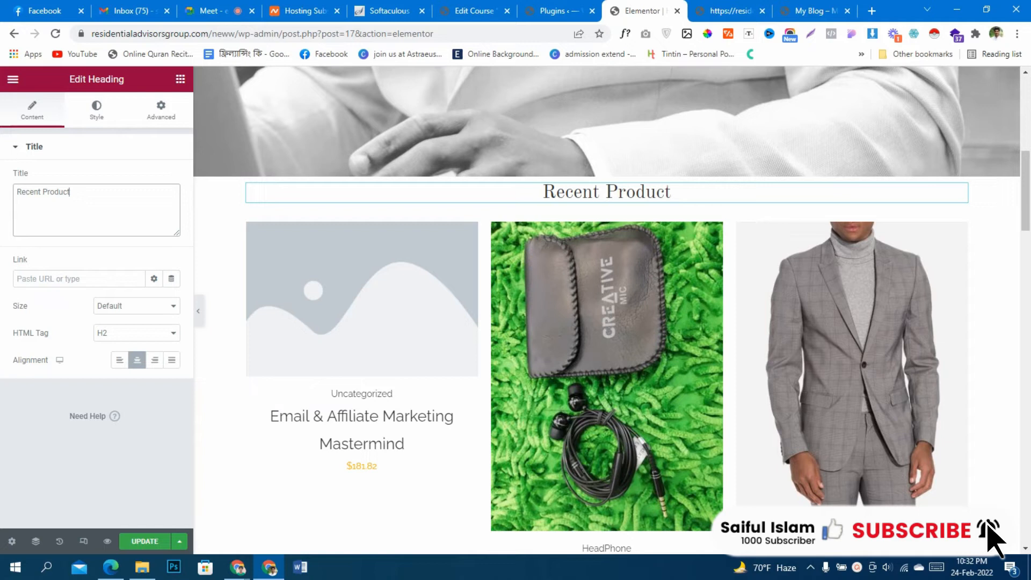
click(145, 541)
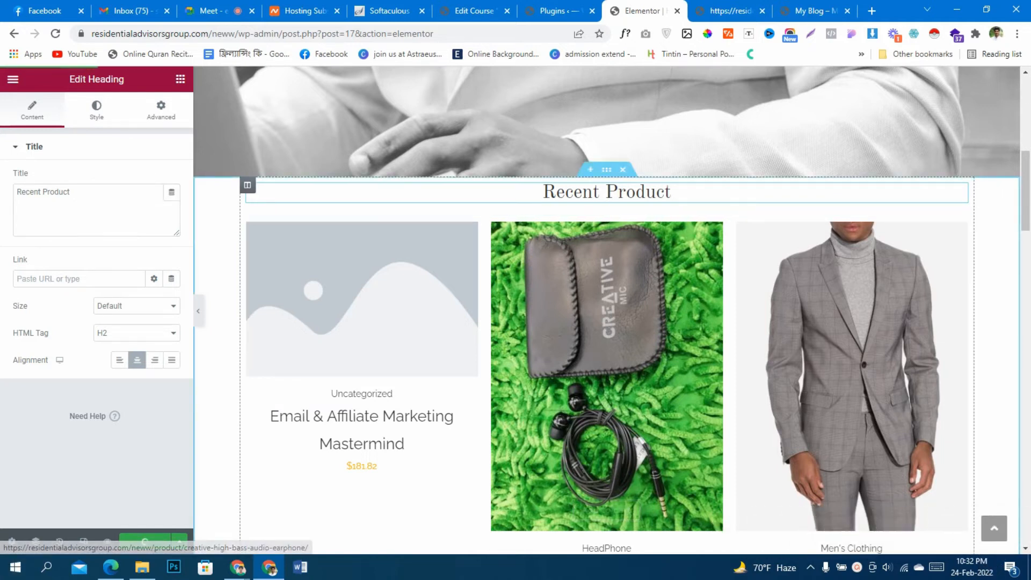
click(591, 169)
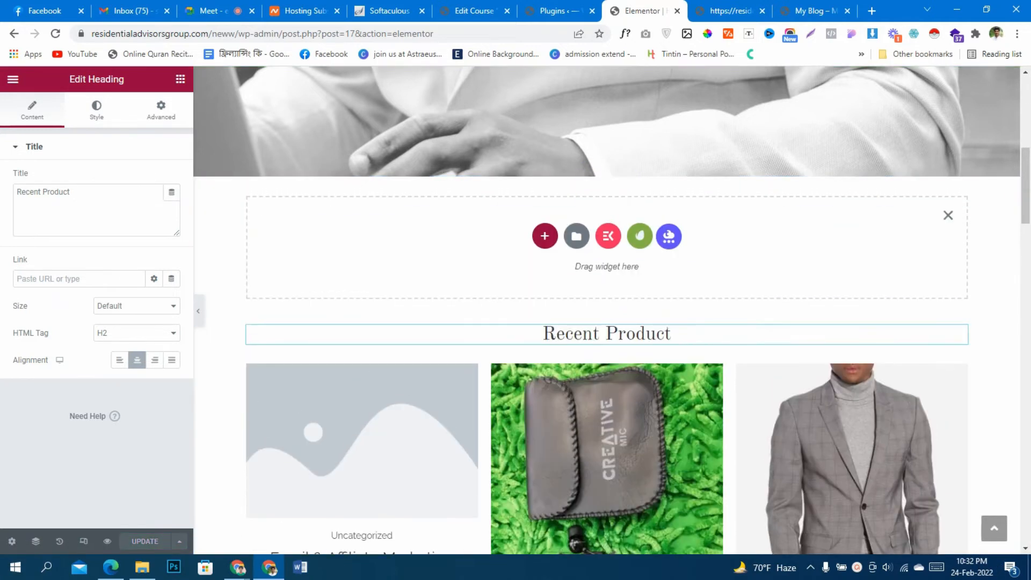
scroll(607, 322, down, 5)
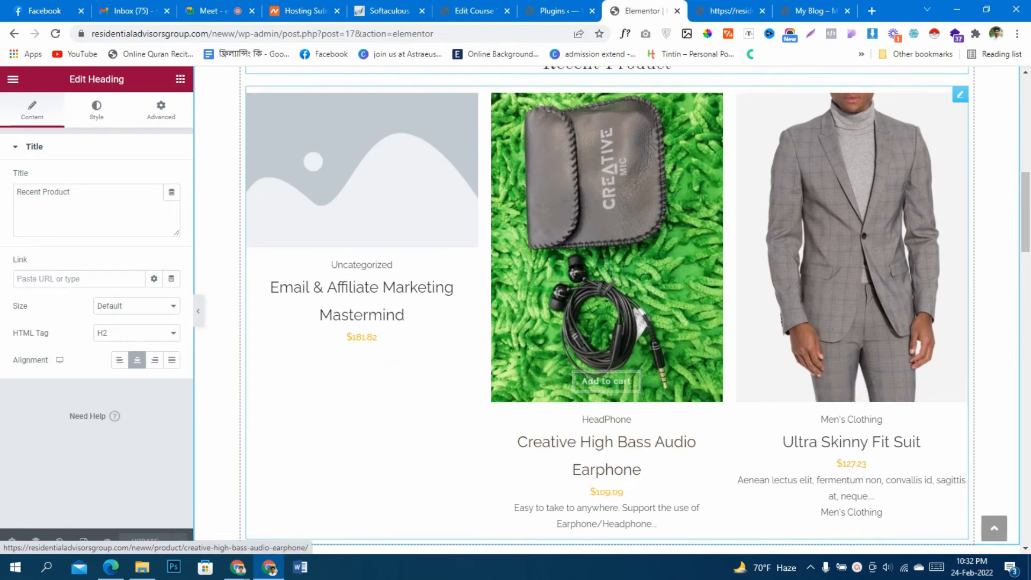
scroll(607, 322, up, 3)
scroll(607, 323, down, 6)
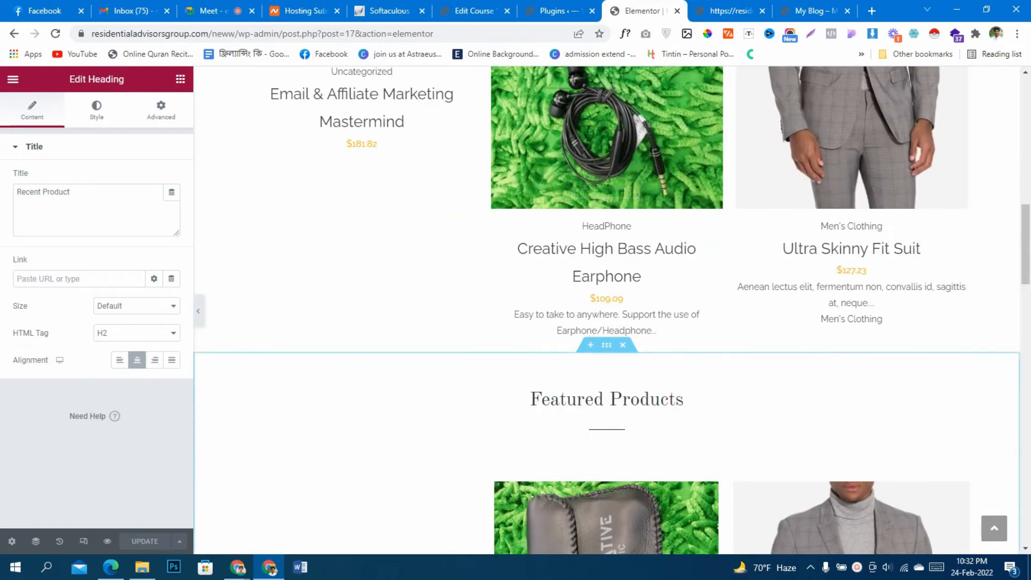
- Add a single-column section between the Products Grid and the original Featured Products section
click(596, 323)
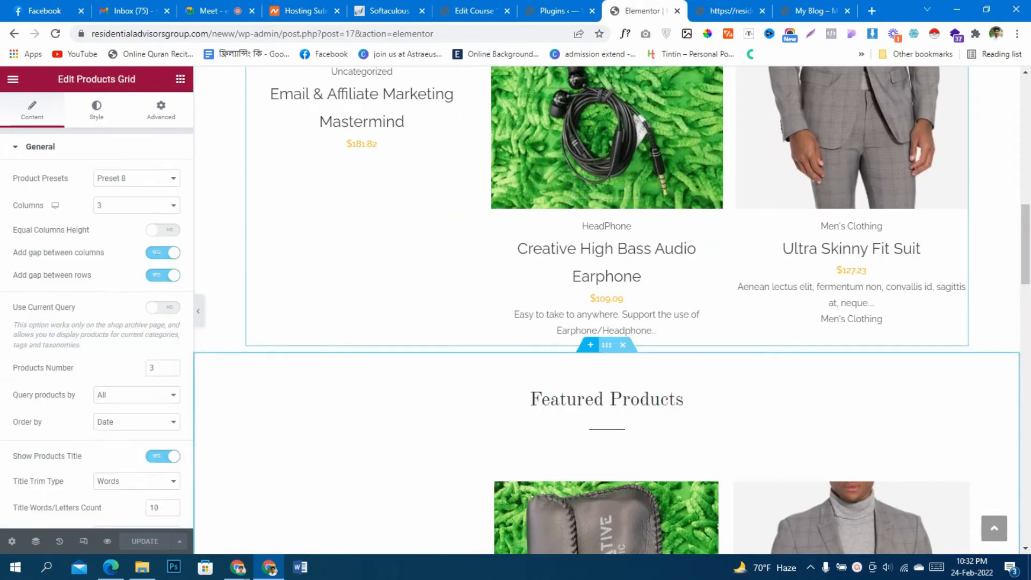
click(590, 346)
click(545, 411)
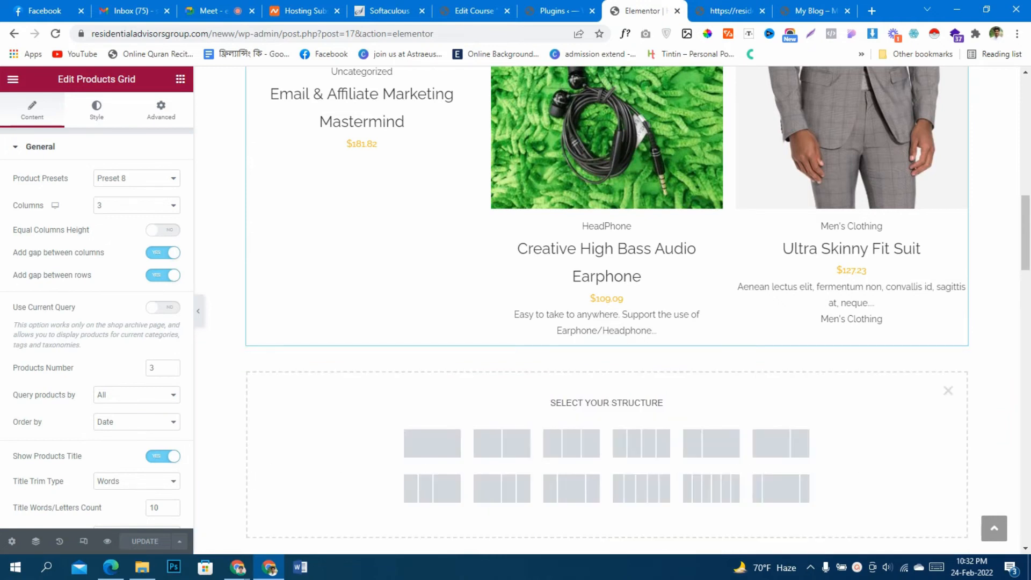
scroll(638, 306, down, 1)
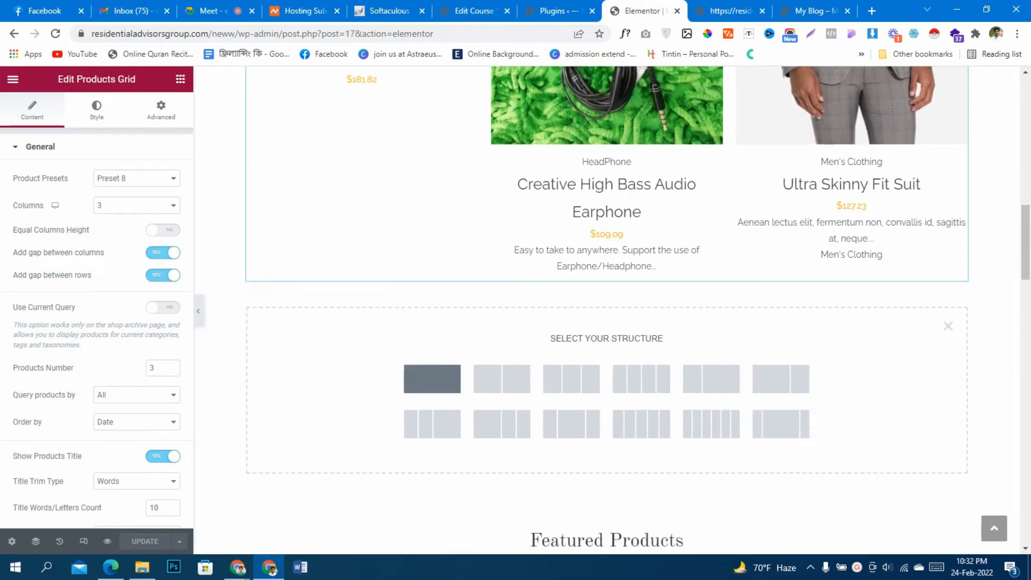
click(433, 378)
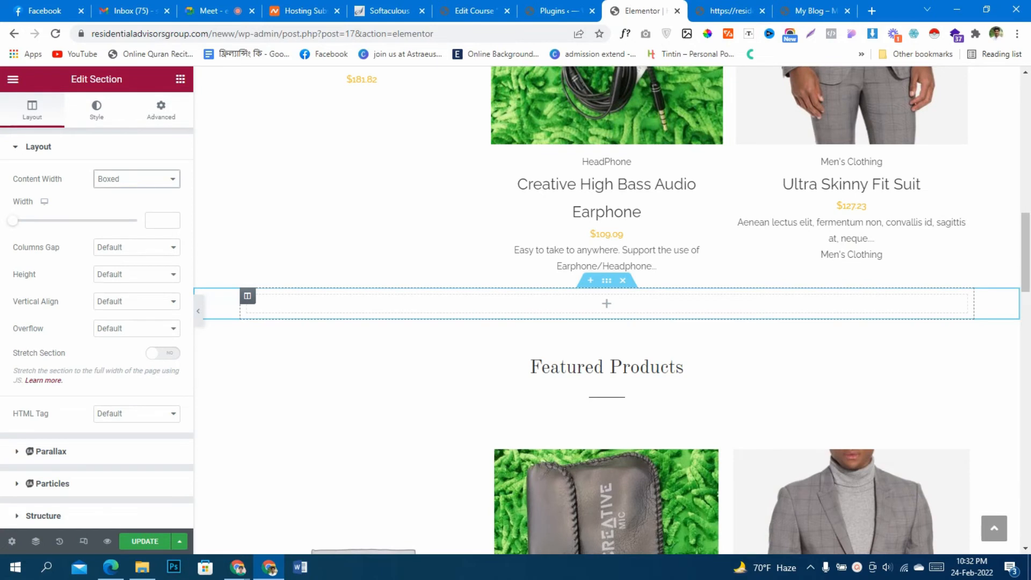
- Place JetWooBuilder's Products List widget in the new empty section and check its layout on the page
click(607, 304)
scroll(96, 322, down, 3)
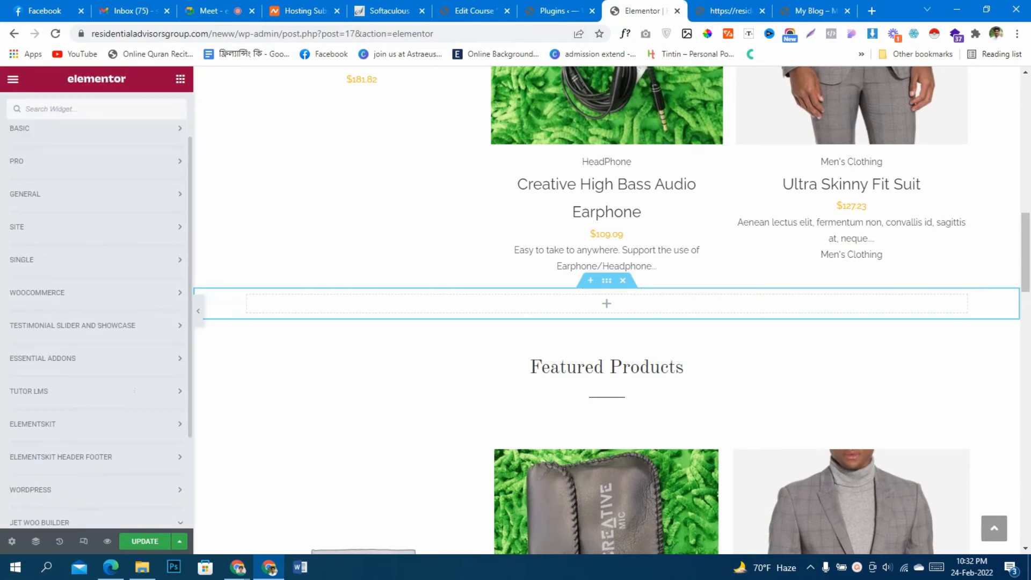
drag(145, 432, 607, 304)
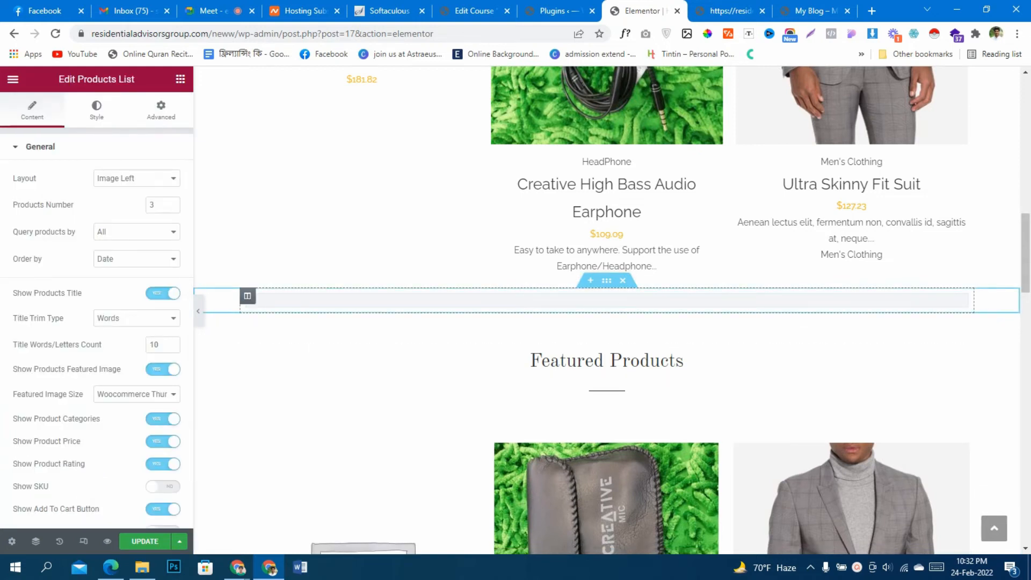
scroll(607, 310, down, 5)
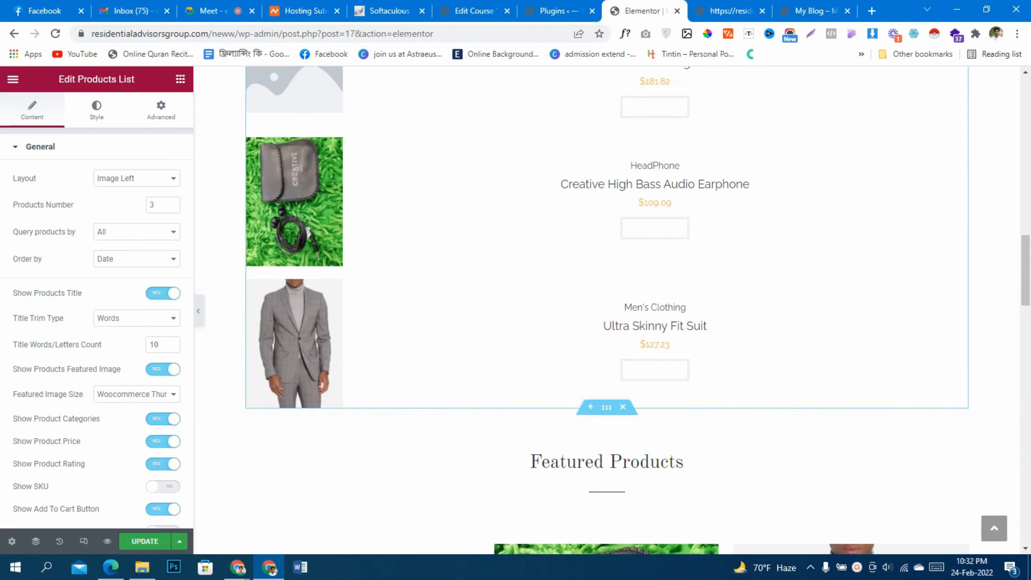
scroll(606, 310, up, 5)
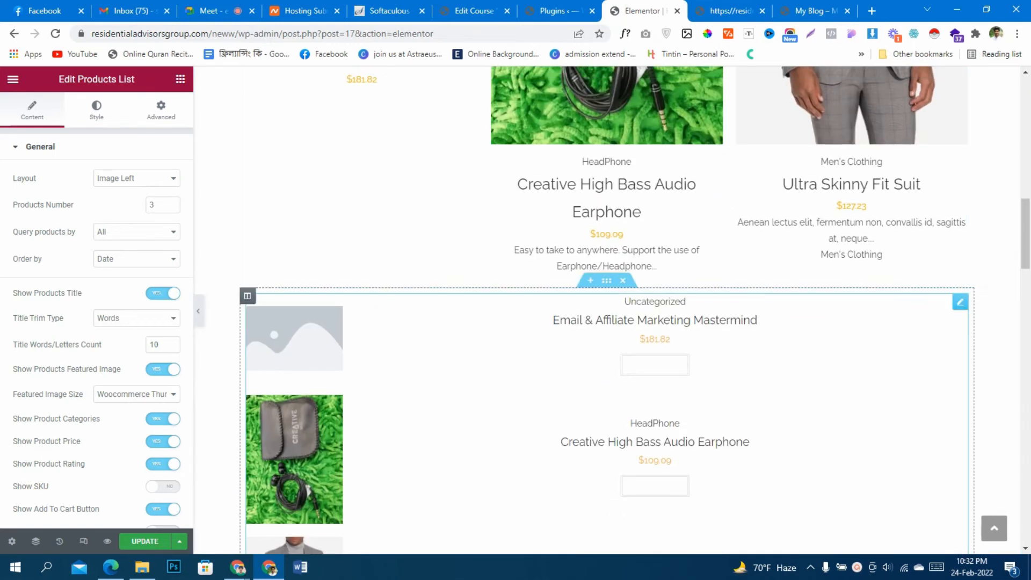
- Paste the copied Featured Products heading into the Products List's column
right_click(247, 296)
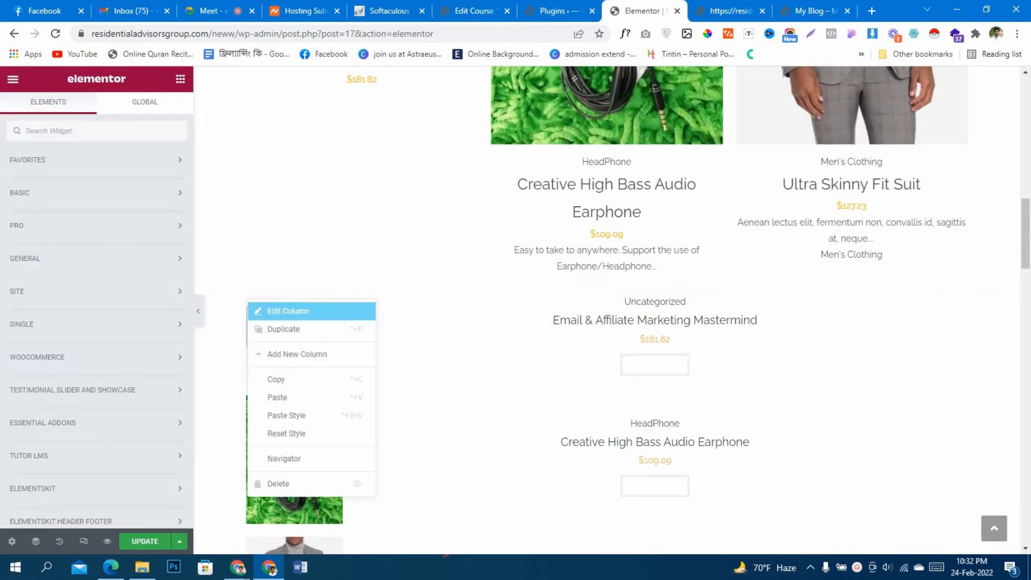
key(Escape)
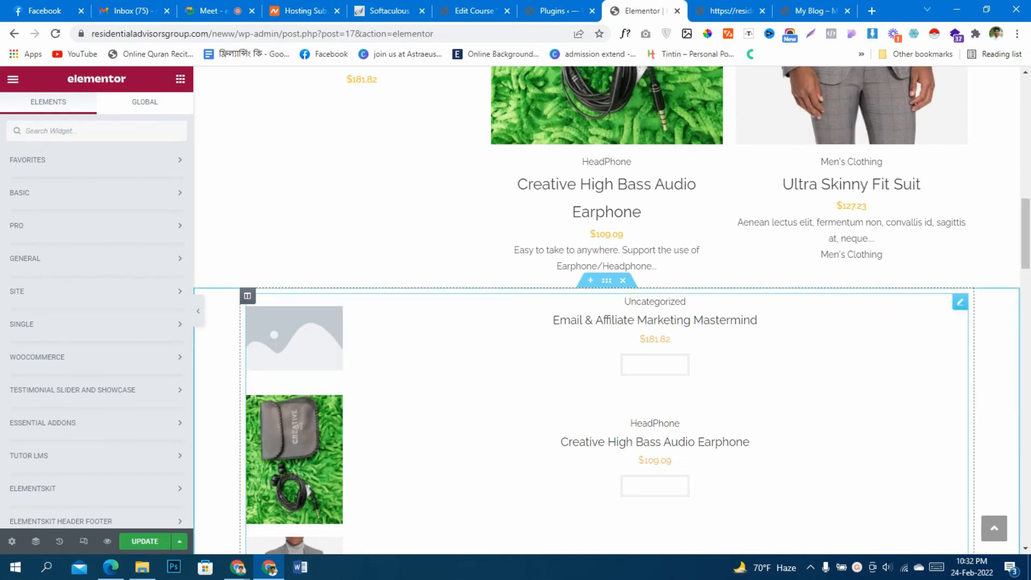
right_click(486, 295)
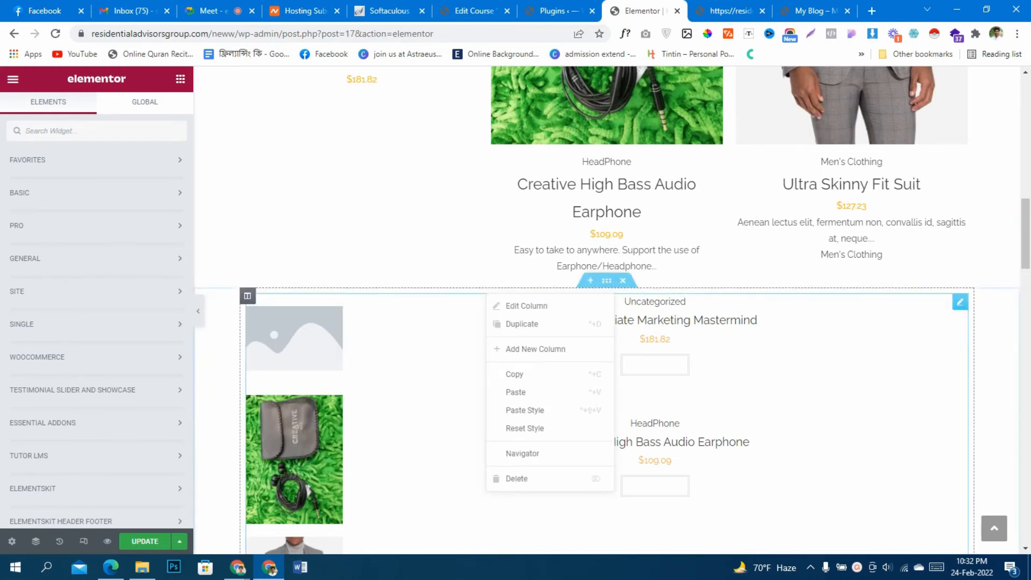
click(516, 392)
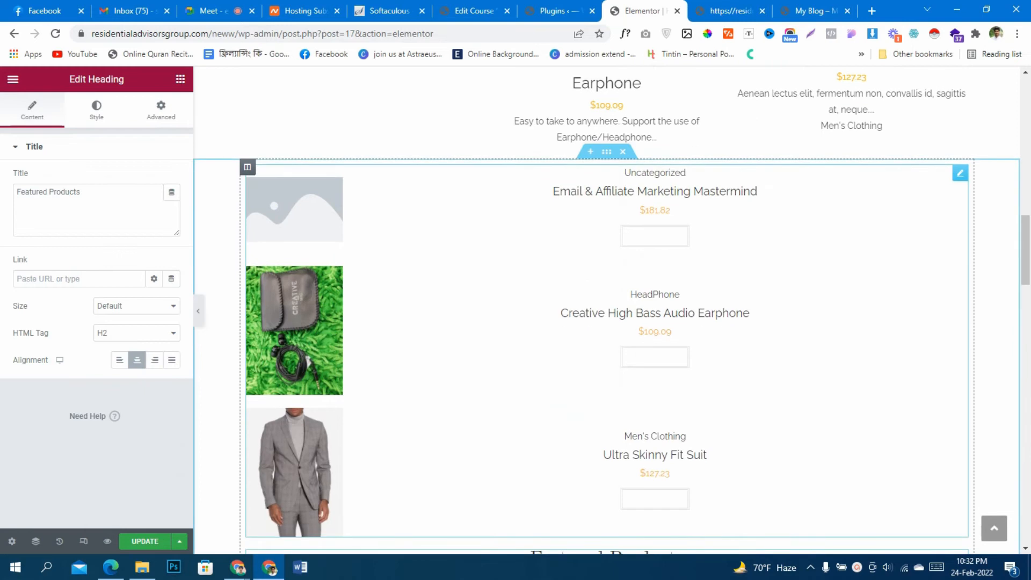
- Move the pasted Featured Products heading above the Products List within its section
drag(961, 363, 913, 81)
scroll(607, 310, up, 2)
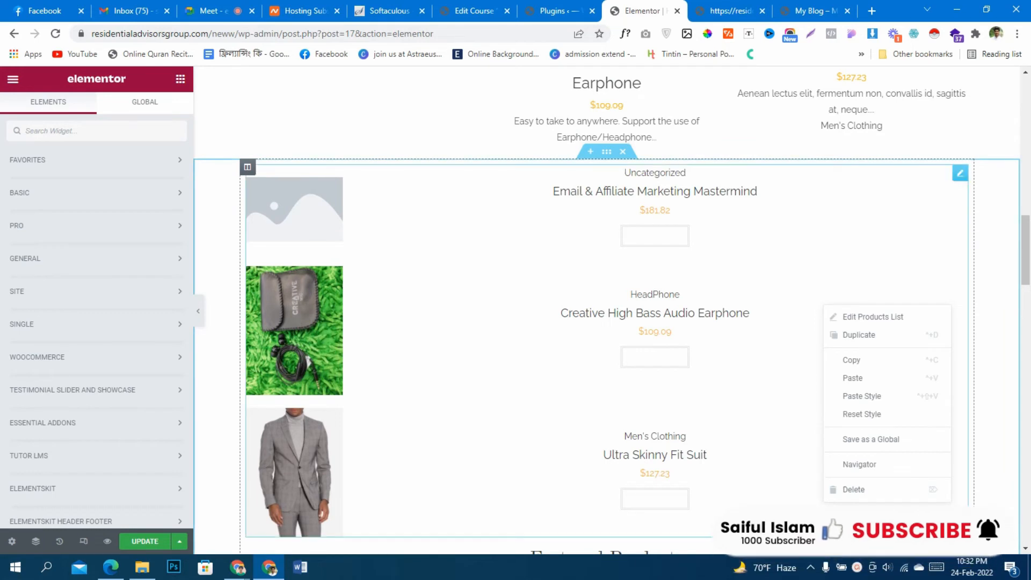
scroll(915, 537, down, 1)
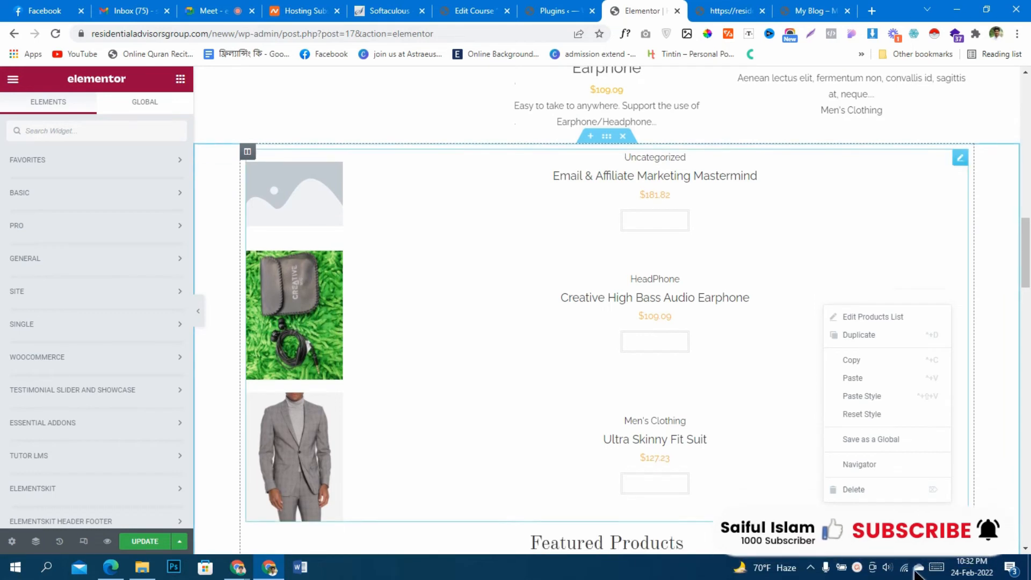
scroll(820, 301, down, 7)
click(864, 317)
click(633, 172)
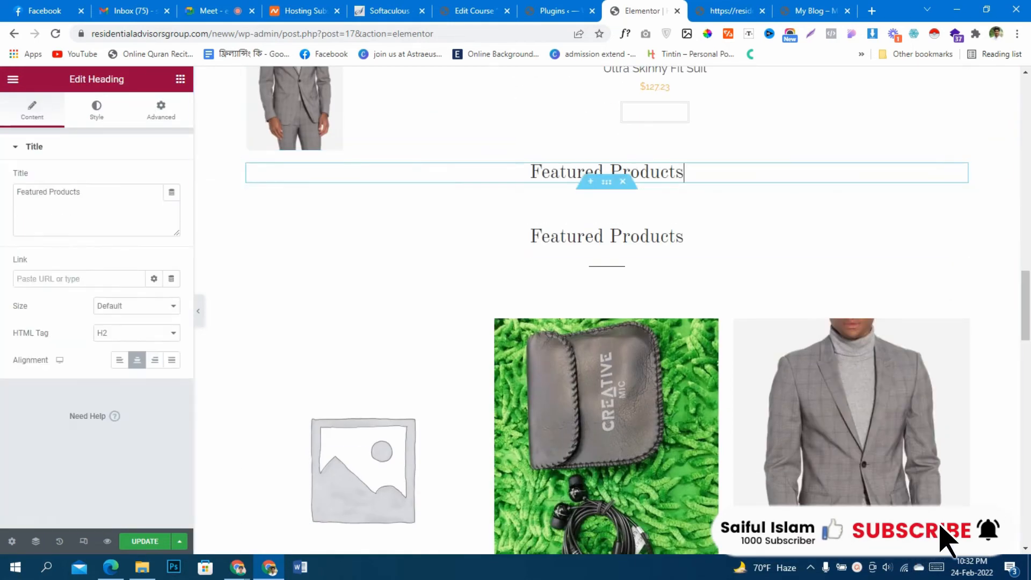
scroll(634, 214, up, 2)
drag(959, 299, 913, 231)
scroll(913, 231, up, 1)
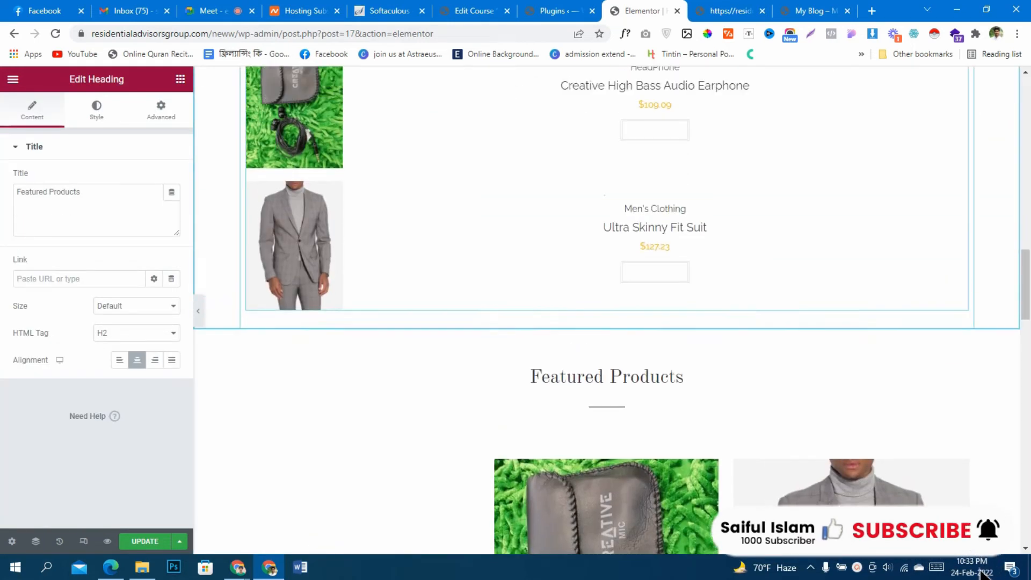
- Drop the Featured Products heading at the top of the Products List column, then duplicate that column beside it
scroll(583, 121, up, 3)
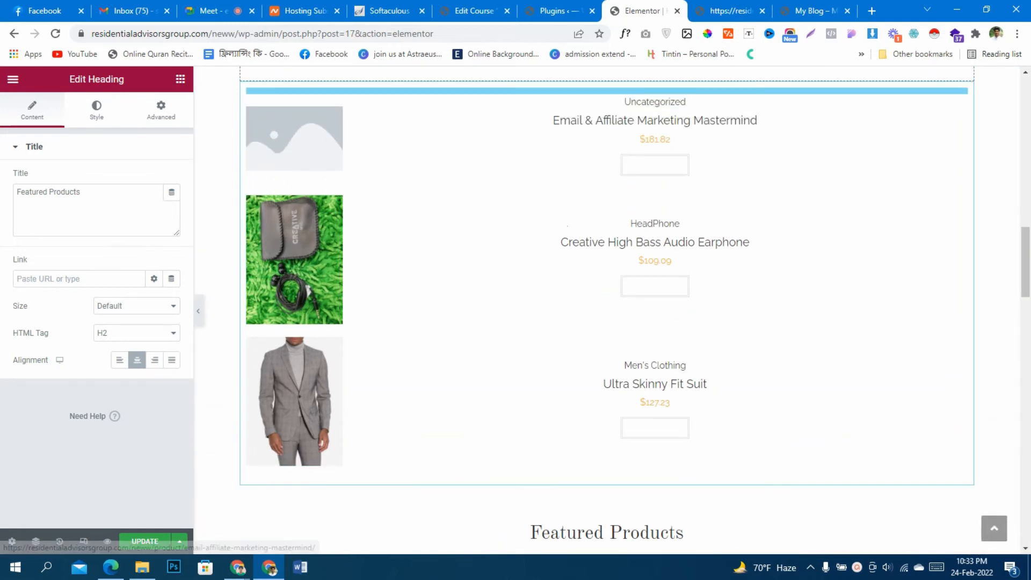
scroll(583, 121, up, 1)
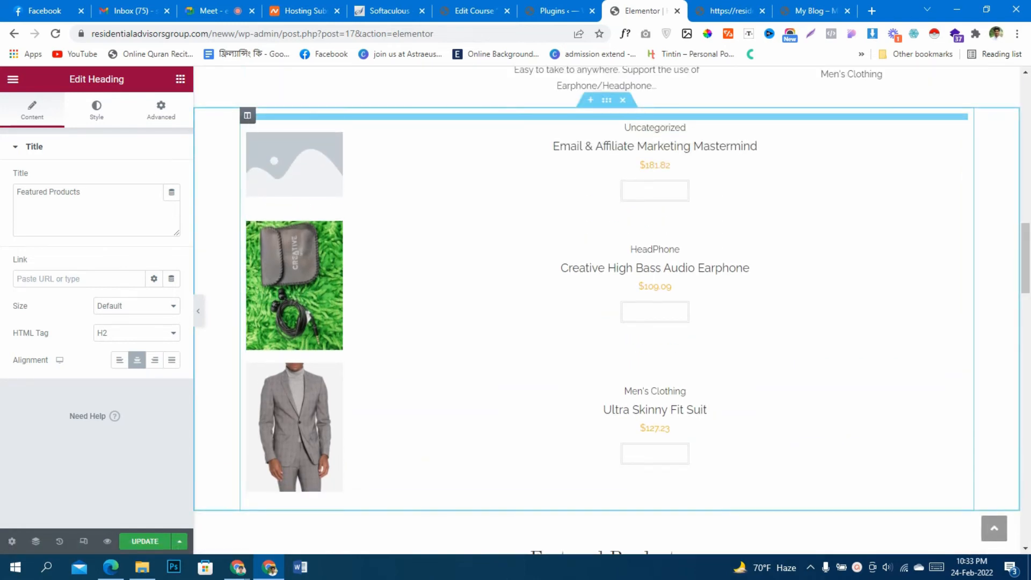
drag(583, 117, 607, 119)
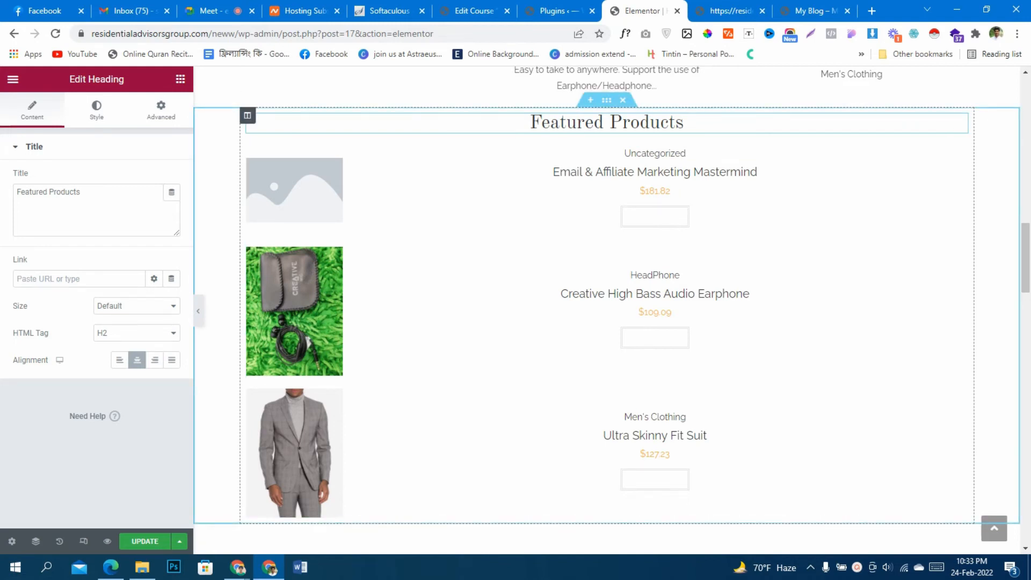
right_click(247, 115)
click(280, 144)
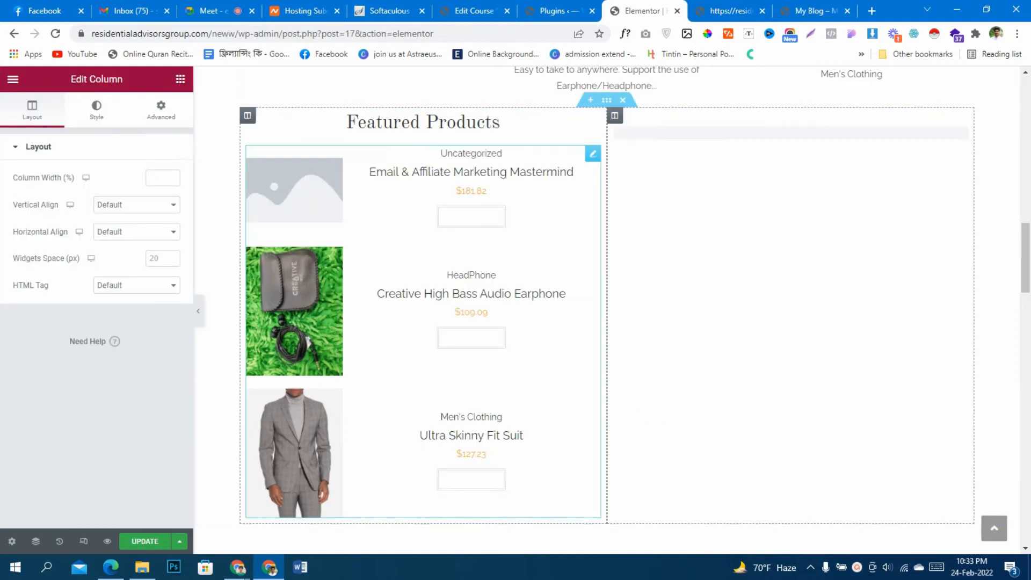
- Retitle the two column headings as Jens above the original products list and Ladis above the duplicated one
click(592, 122)
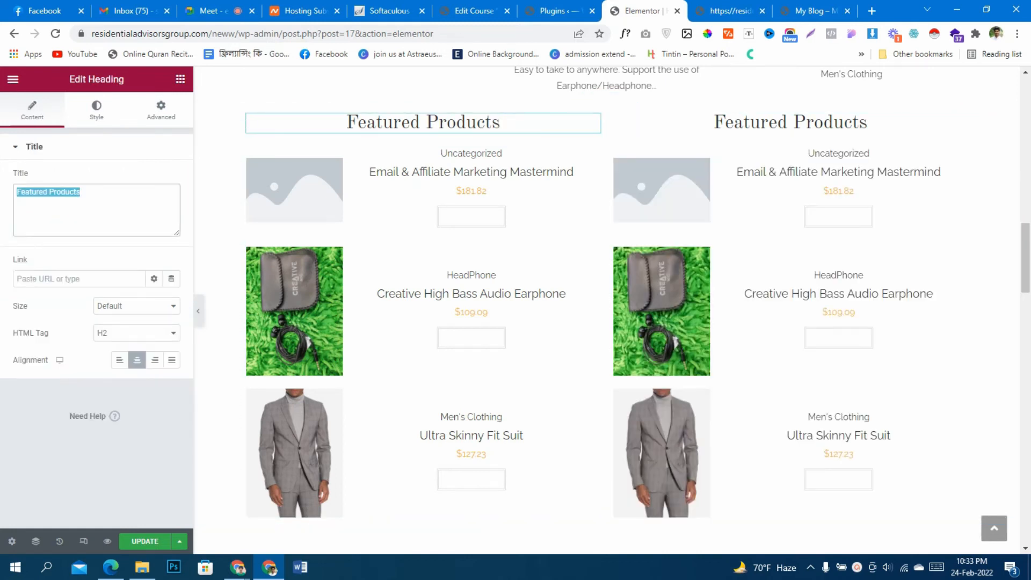
text(Jens)
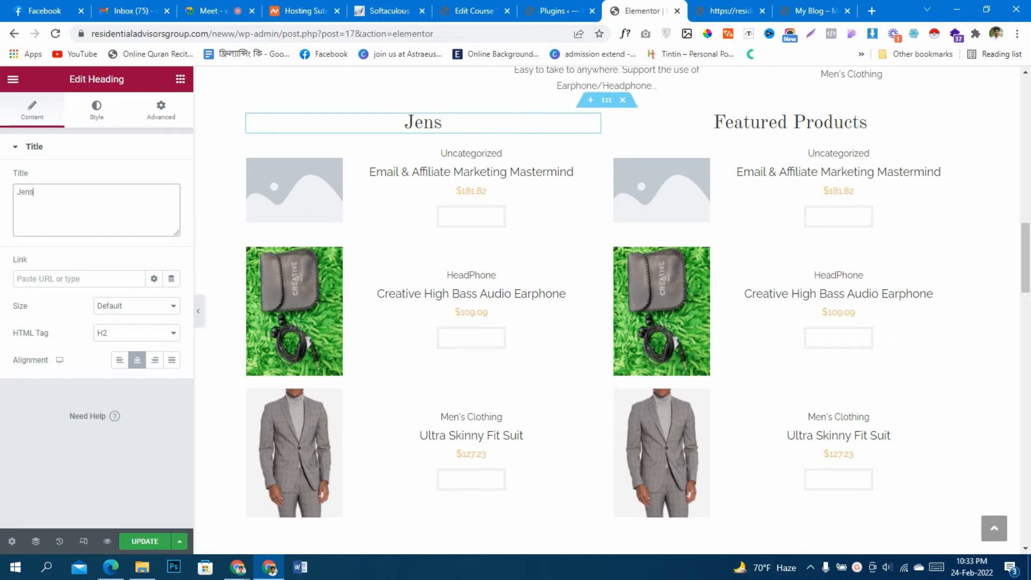
click(870, 122)
click(86, 198)
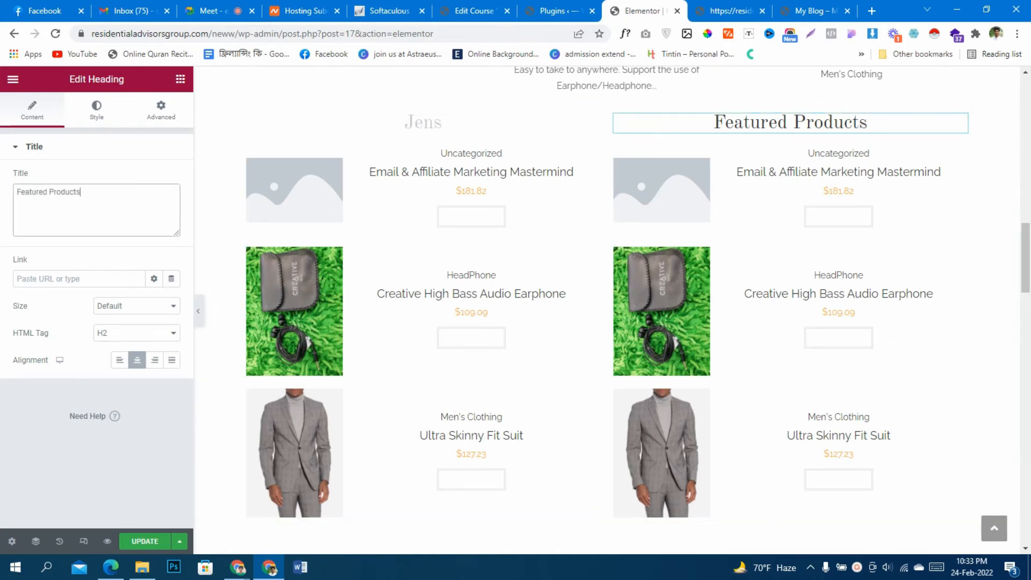
text(dis)
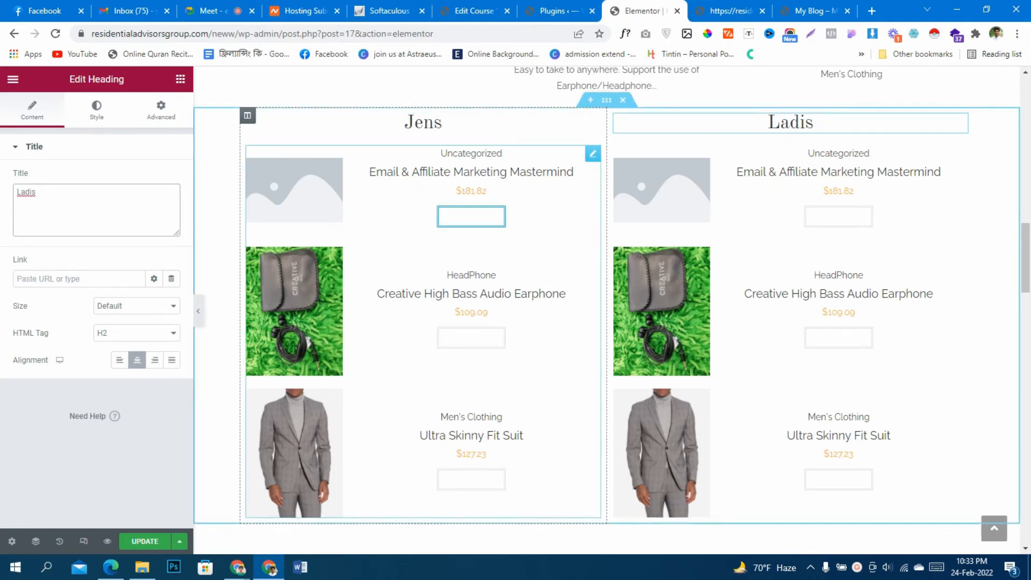
- Set the layout of the Products List under the Jens heading to Image Right
click(472, 274)
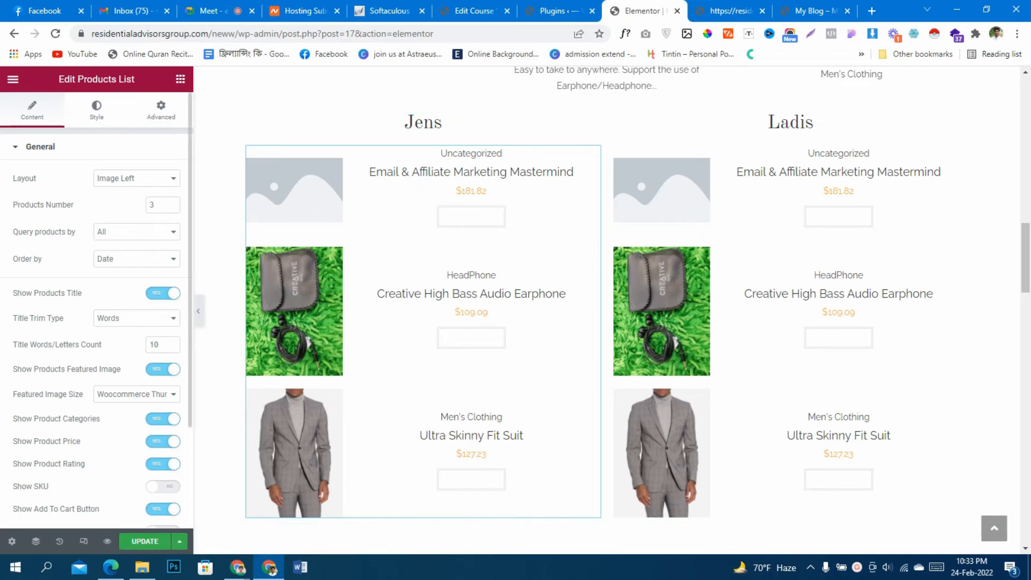
click(136, 232)
click(137, 232)
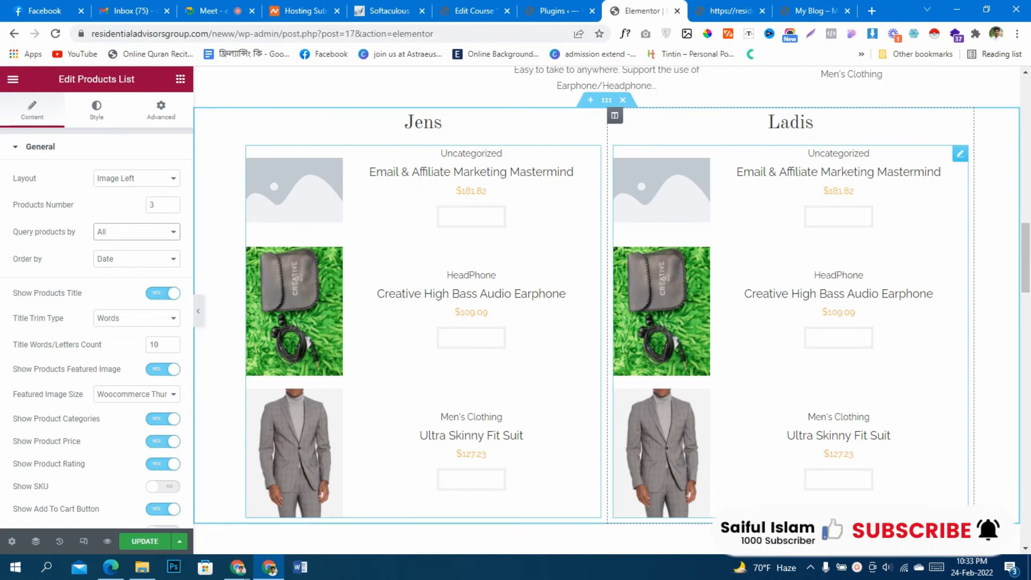
click(137, 178)
click(118, 198)
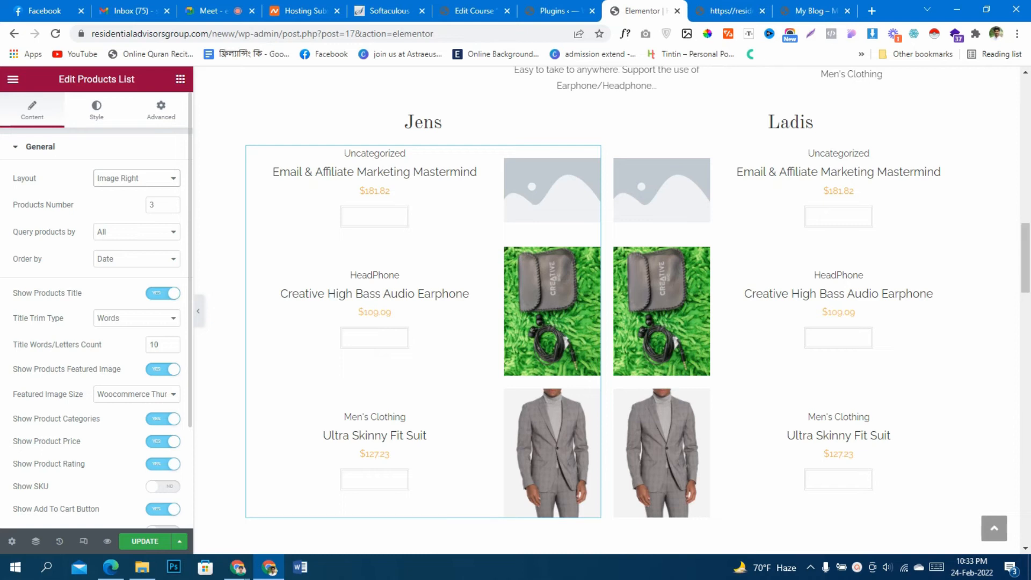
- Examine the general settings of the Jens Products List, including its query, featured image size and layout options
scroll(97, 323, down, 3)
scroll(97, 322, up, 3)
click(136, 232)
key(Escape)
scroll(97, 323, down, 1)
scroll(97, 322, up, 1)
scroll(97, 322, down, 1)
scroll(97, 322, up, 1)
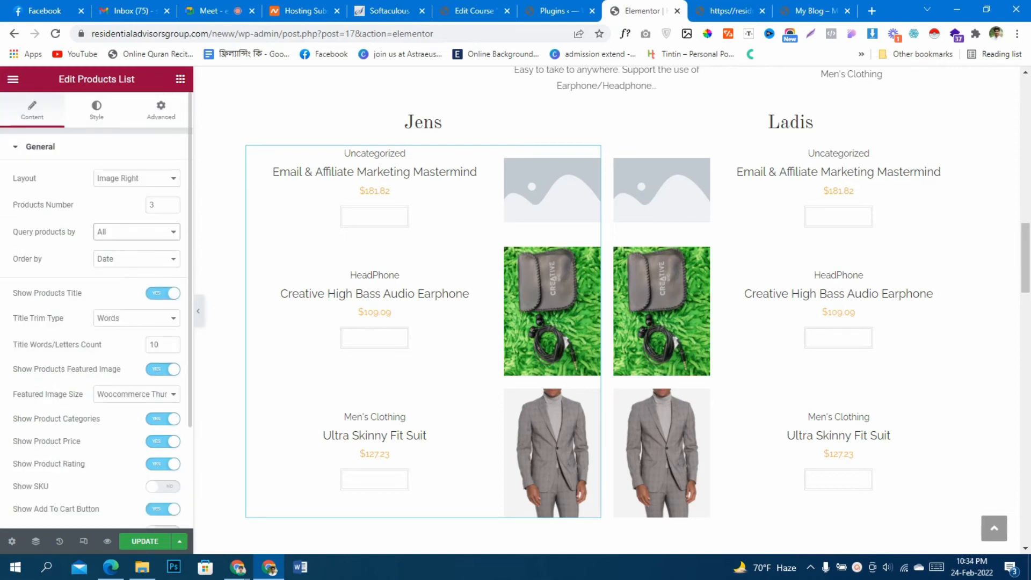
scroll(97, 309, down, 2)
click(137, 263)
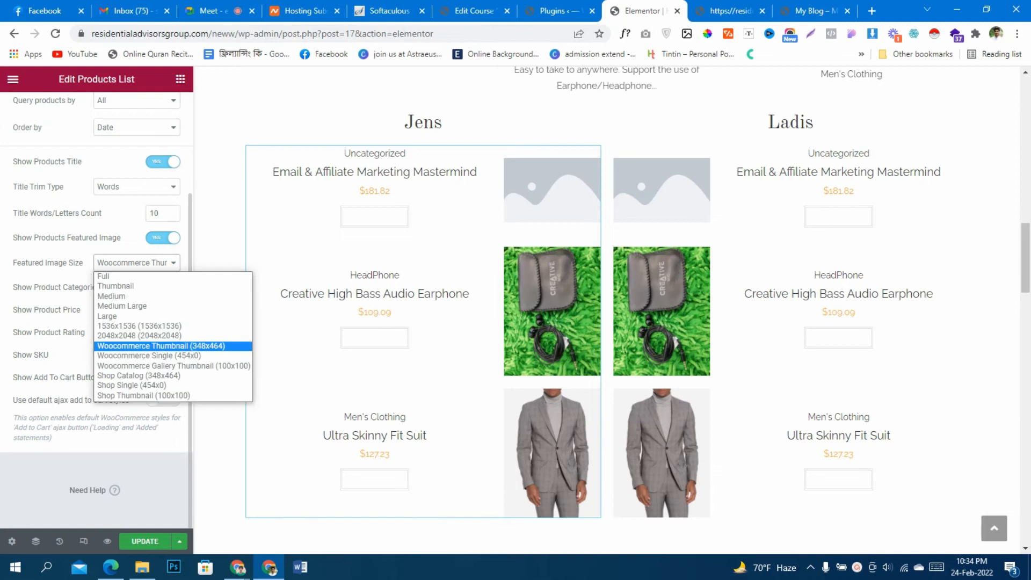
click(136, 263)
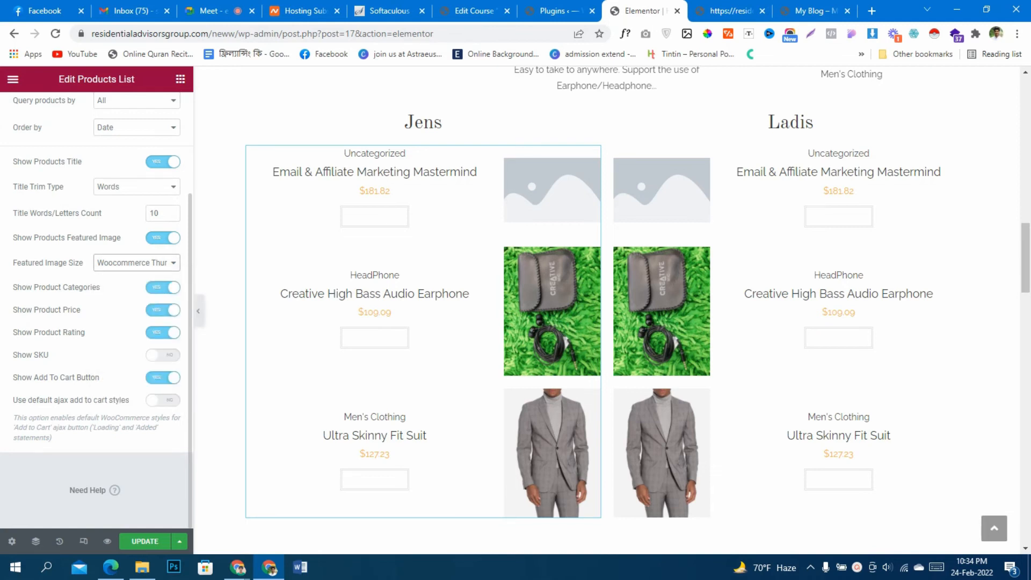
scroll(96, 308, up, 1)
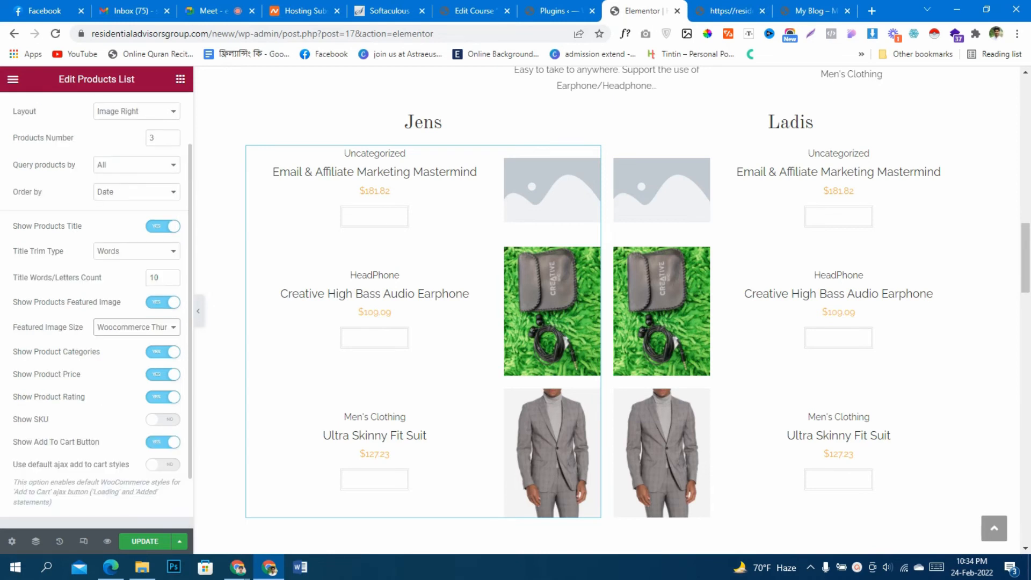
scroll(96, 308, up, 1)
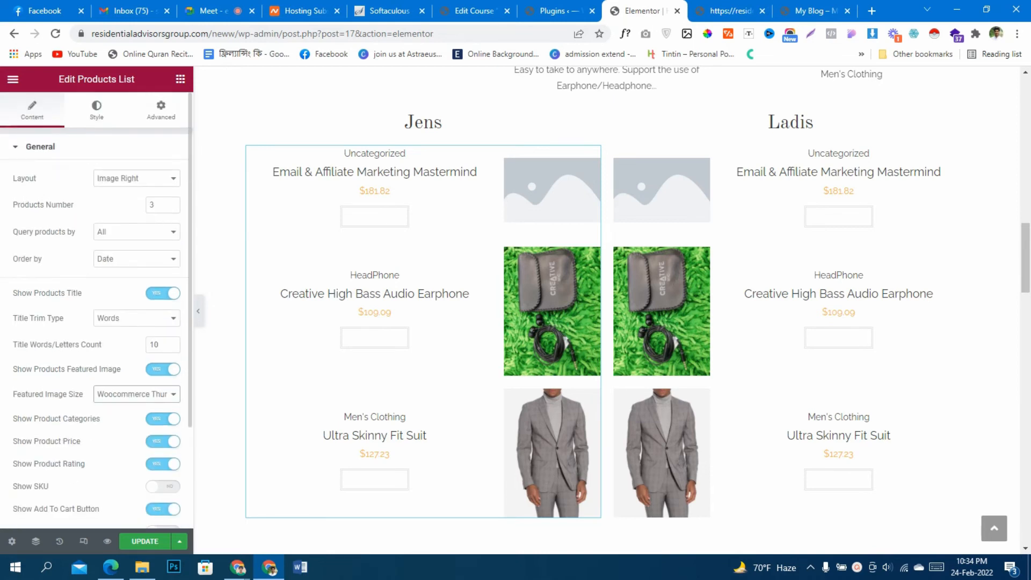
click(41, 147)
click(40, 146)
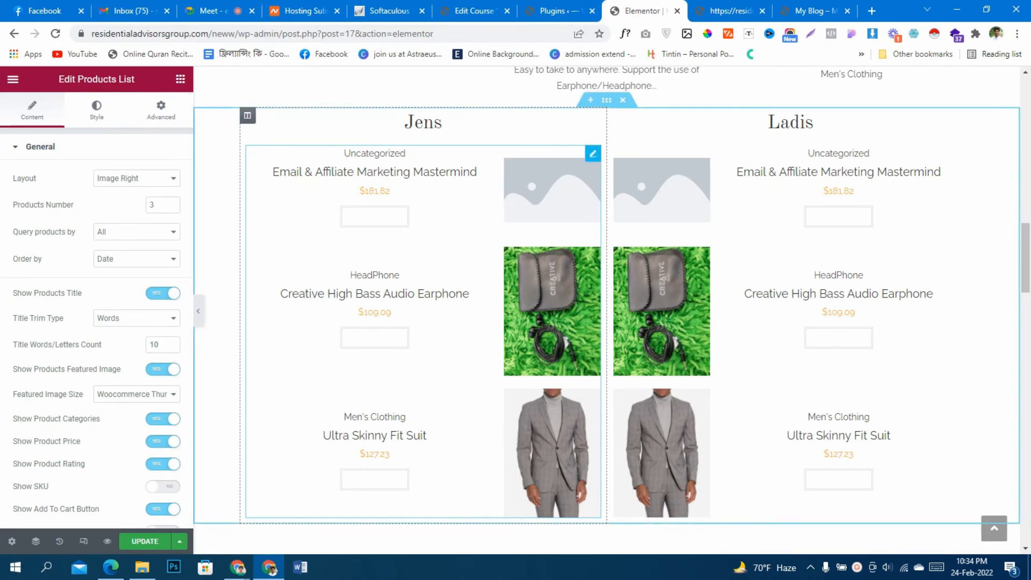
click(161, 179)
click(118, 201)
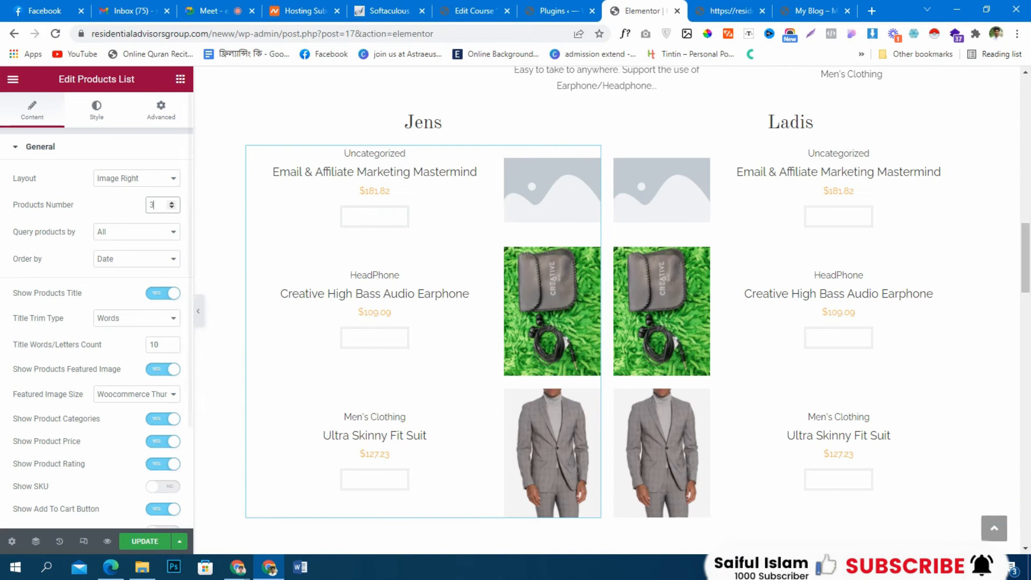
- Turn off the product rating and the add to cart button in the Jens Products List
scroll(96, 301, down, 3)
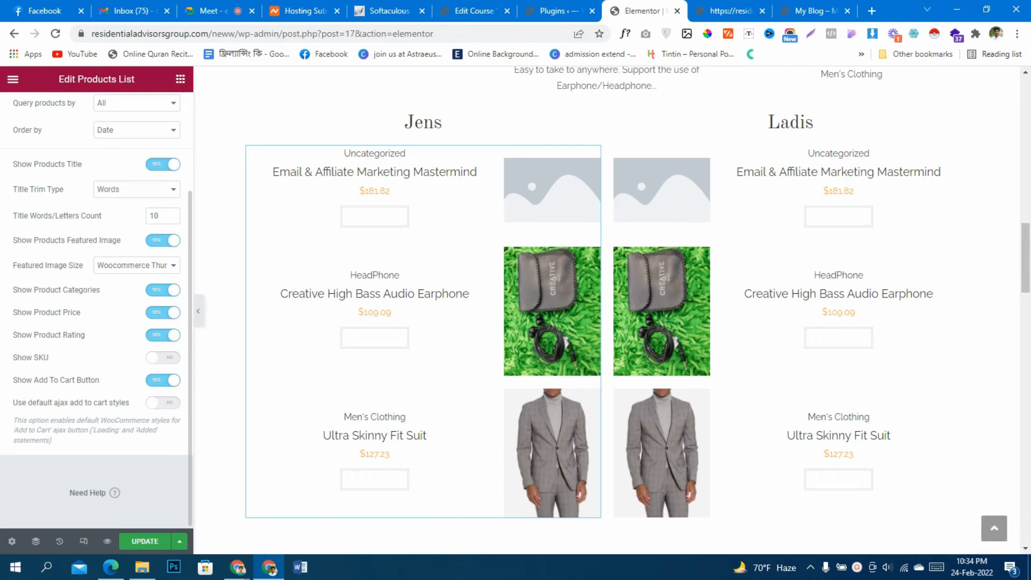
click(163, 335)
click(162, 380)
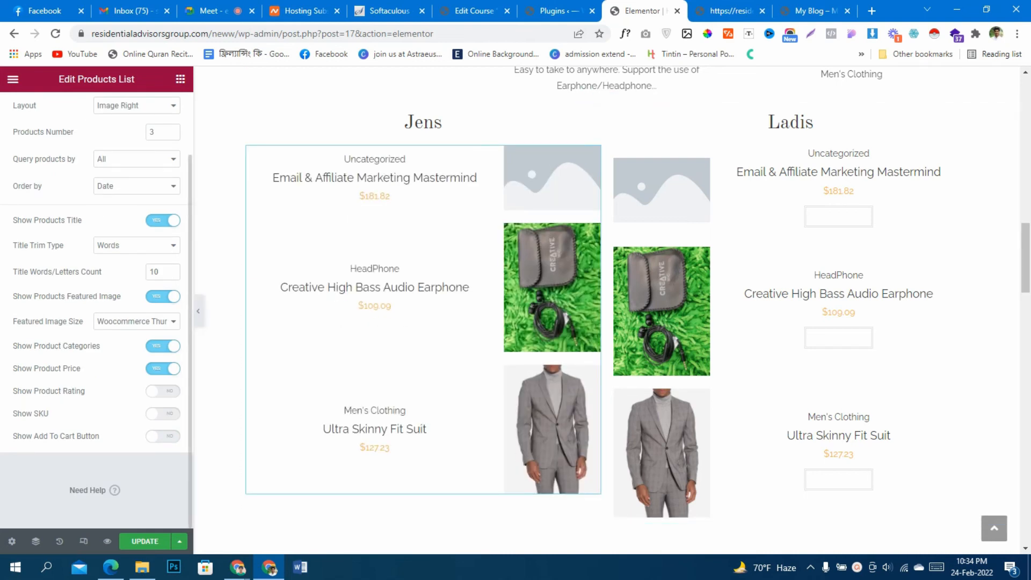
scroll(97, 311, up, 2)
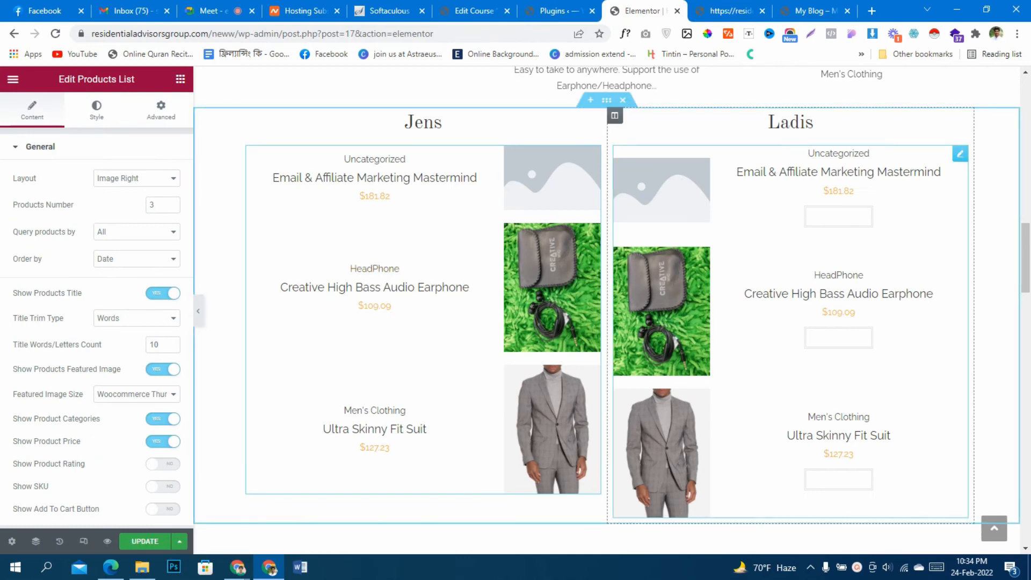
- Set the Products List under the Ladis heading to order its products by Random
click(960, 154)
scroll(408, 311, down, 1)
scroll(96, 344, down, 3)
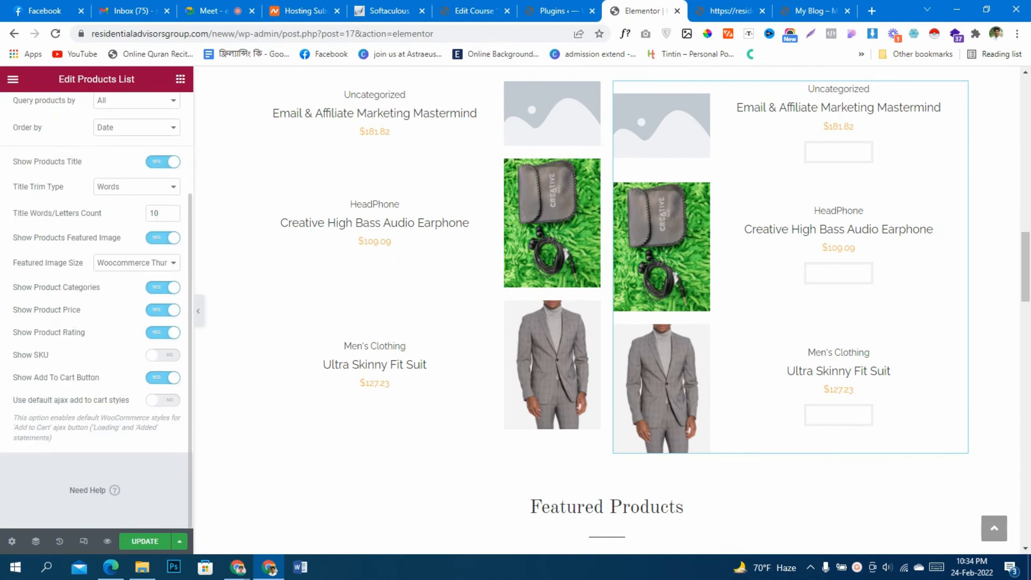
scroll(97, 311, up, 3)
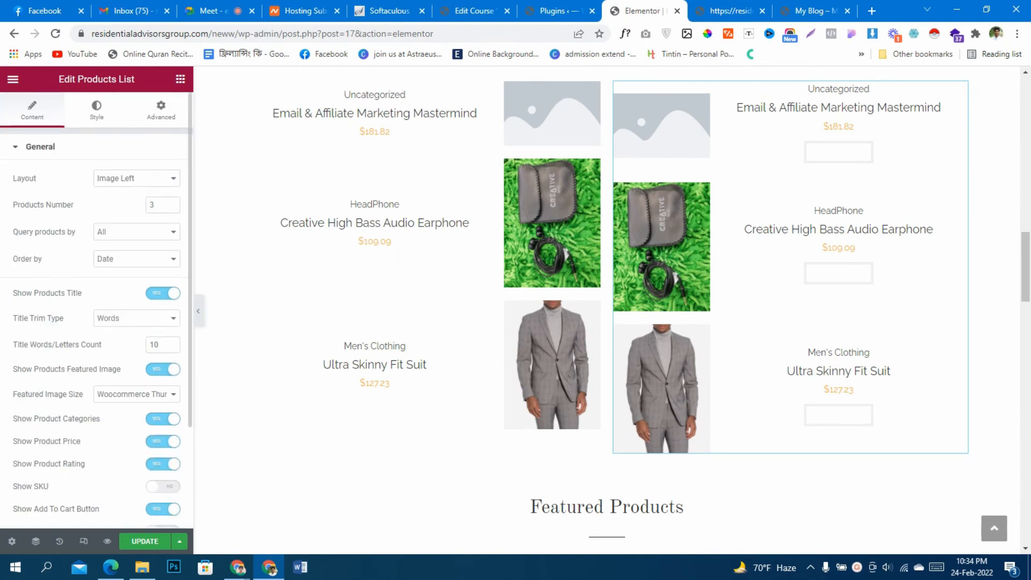
click(137, 259)
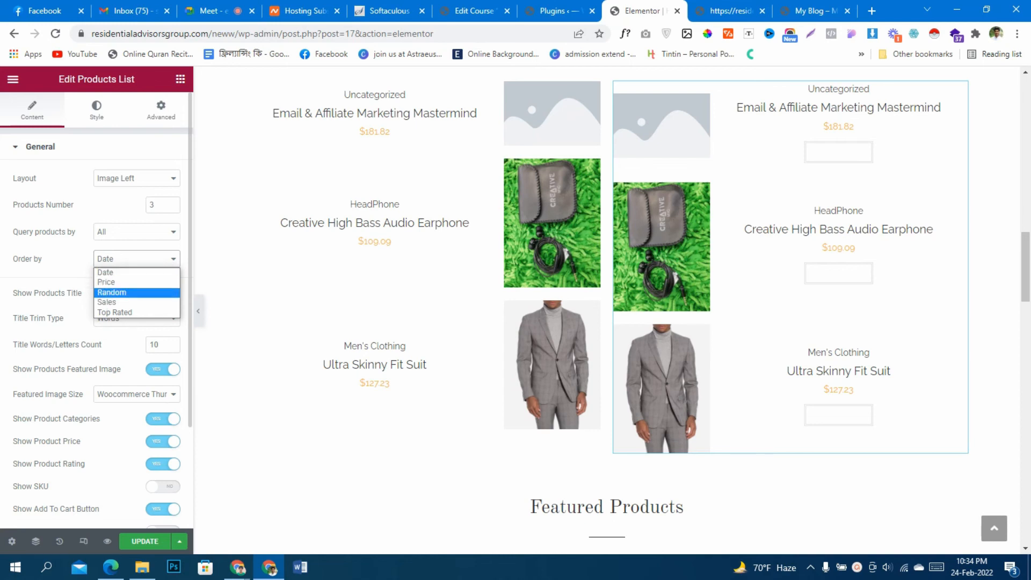
click(111, 292)
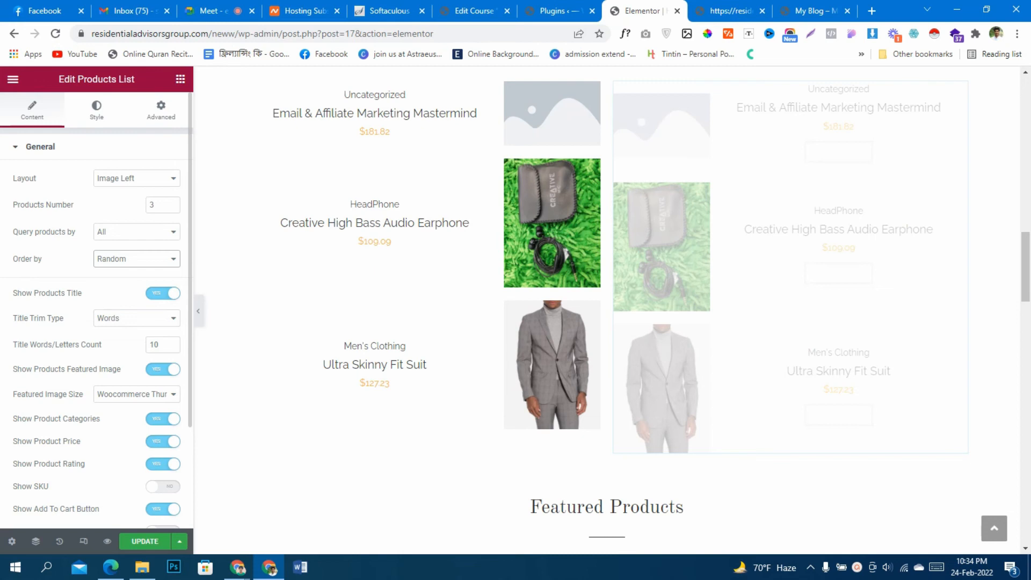
scroll(607, 311, up, 2)
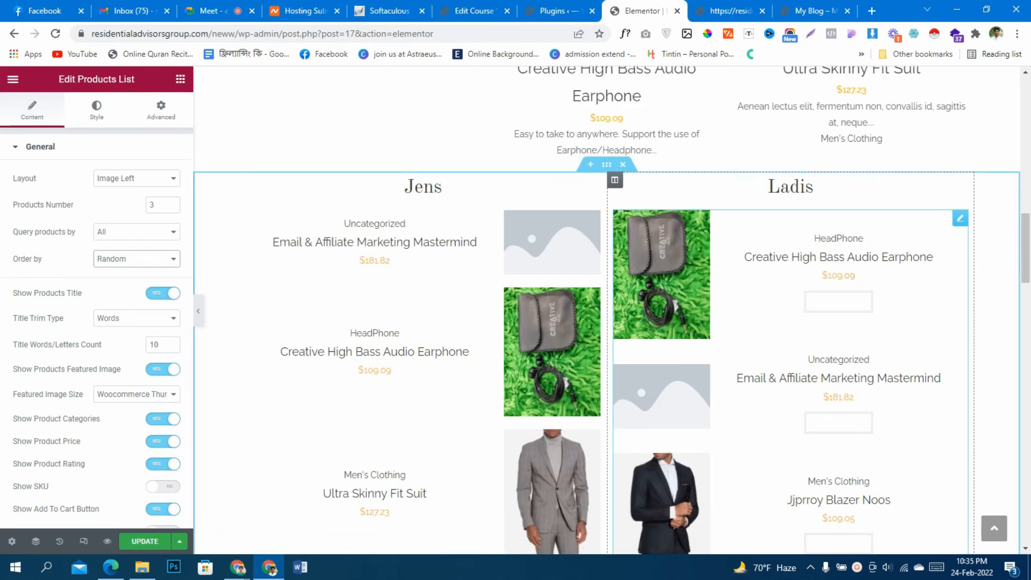
scroll(607, 311, down, 1)
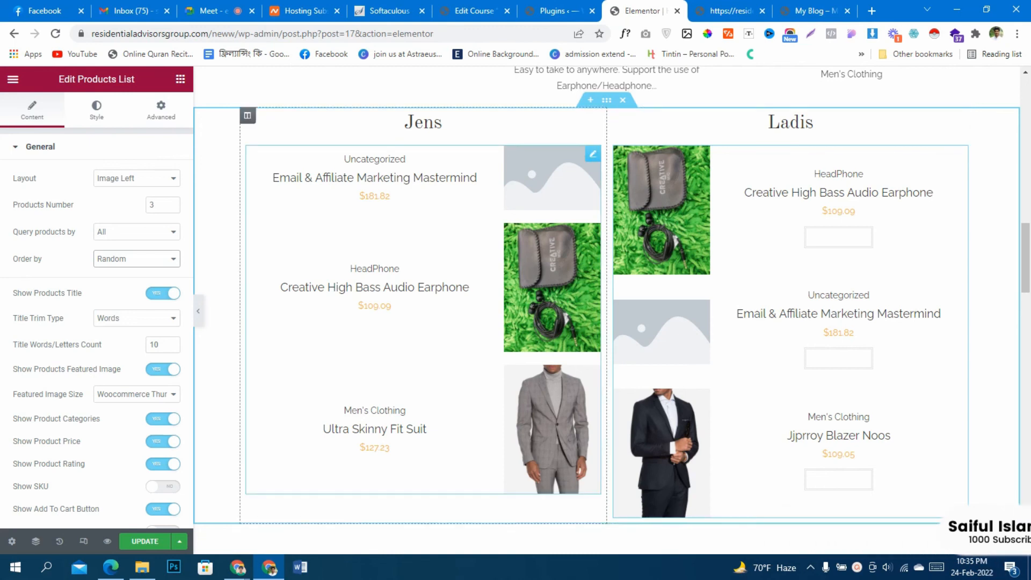
- Save the page with the two customized product list columns
scroll(607, 312, down, 10)
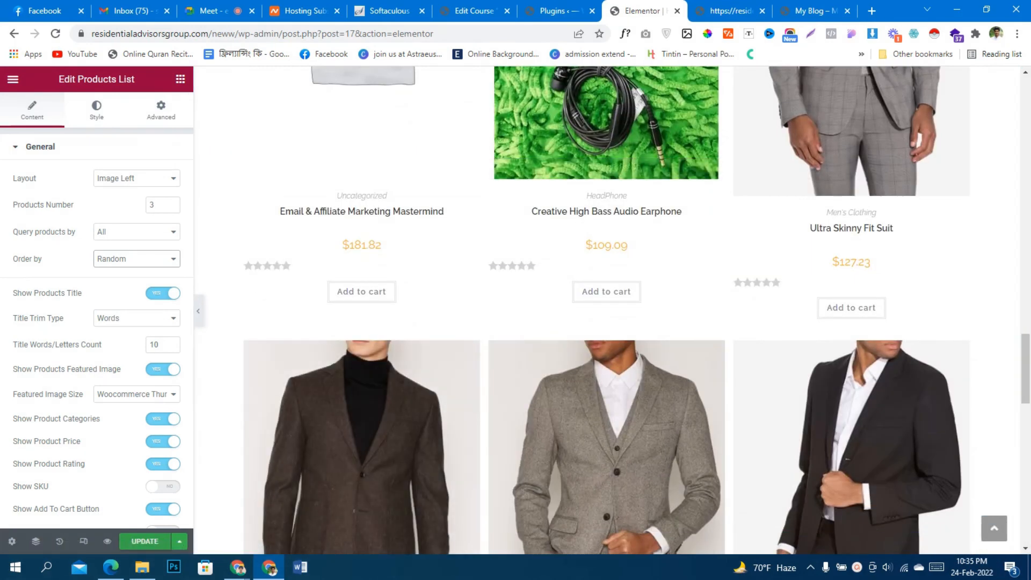
scroll(607, 311, up, 15)
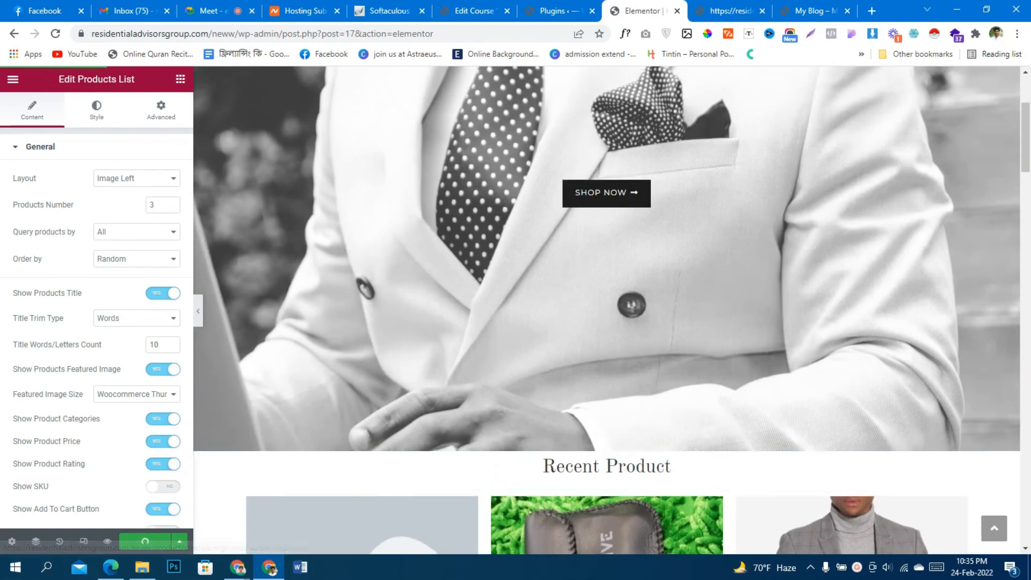
scroll(607, 311, up, 3)
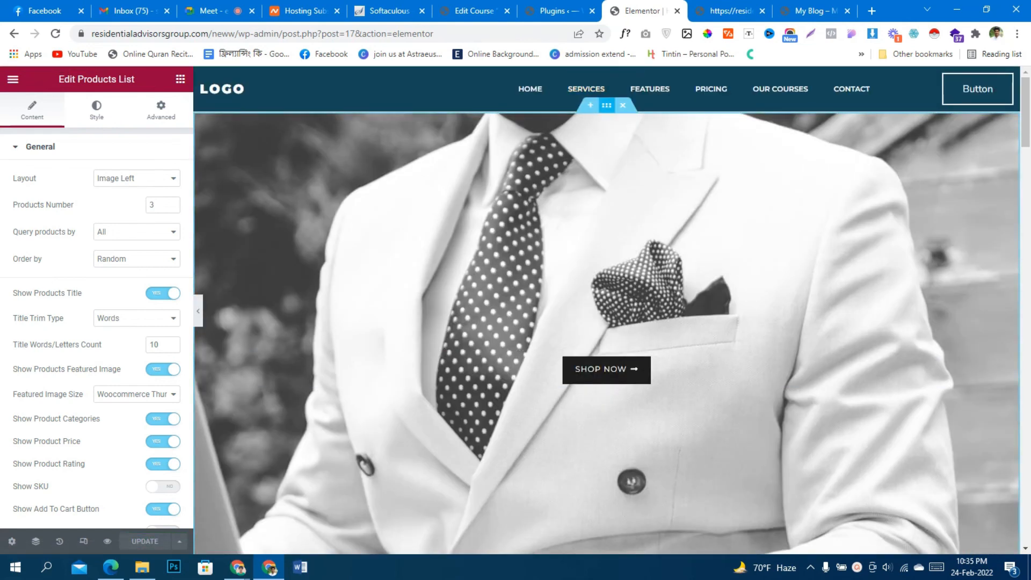
- Open the hero section's background settings and look over the whole front page, from the banner to the footer
click(607, 105)
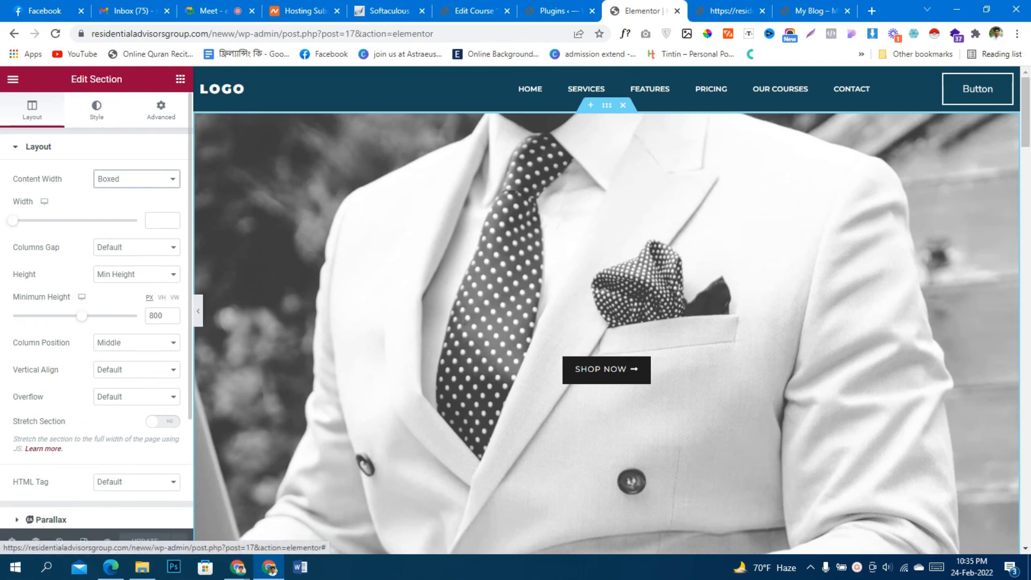
click(96, 110)
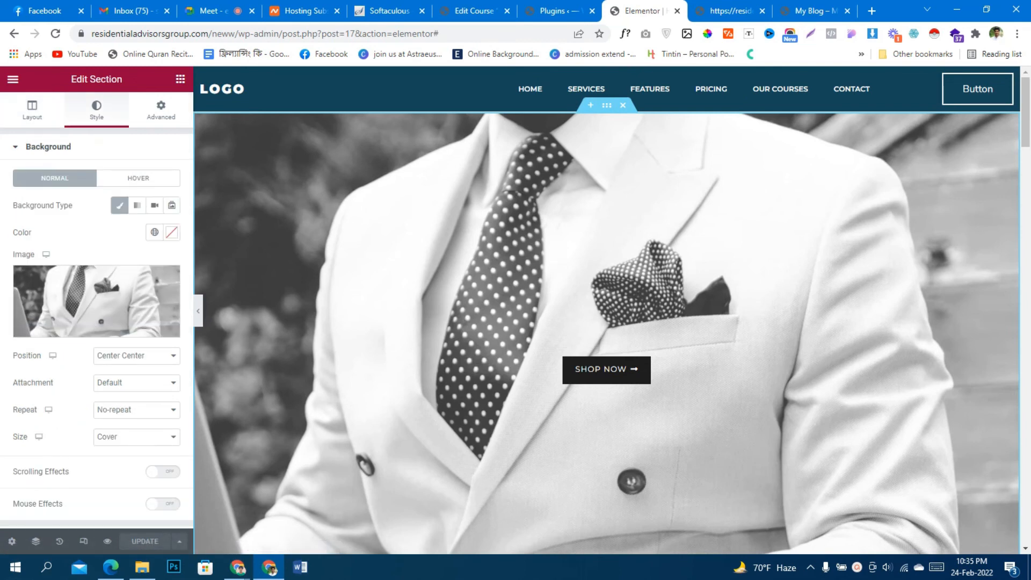
scroll(607, 312, down, 15)
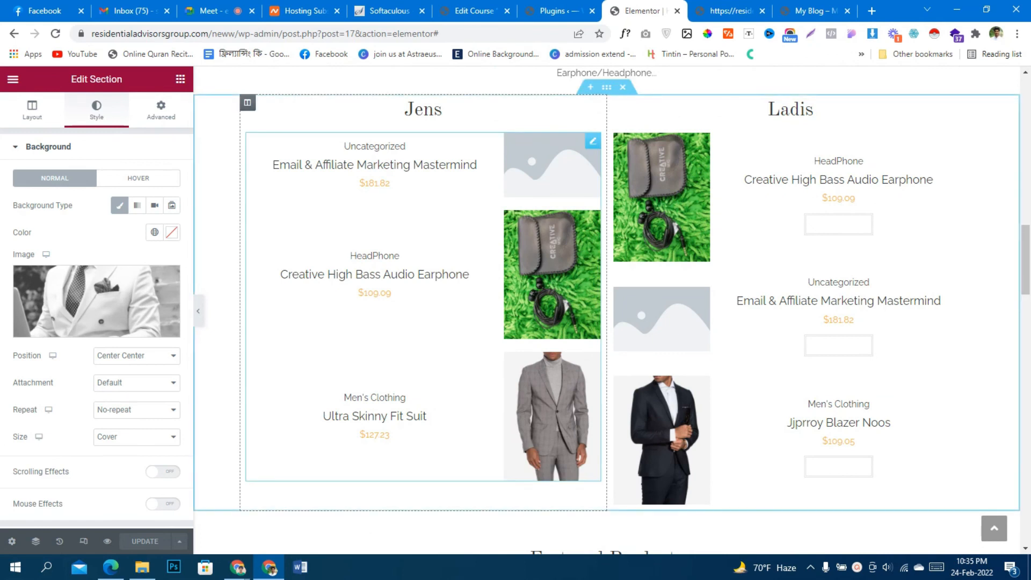
scroll(607, 311, up, 15)
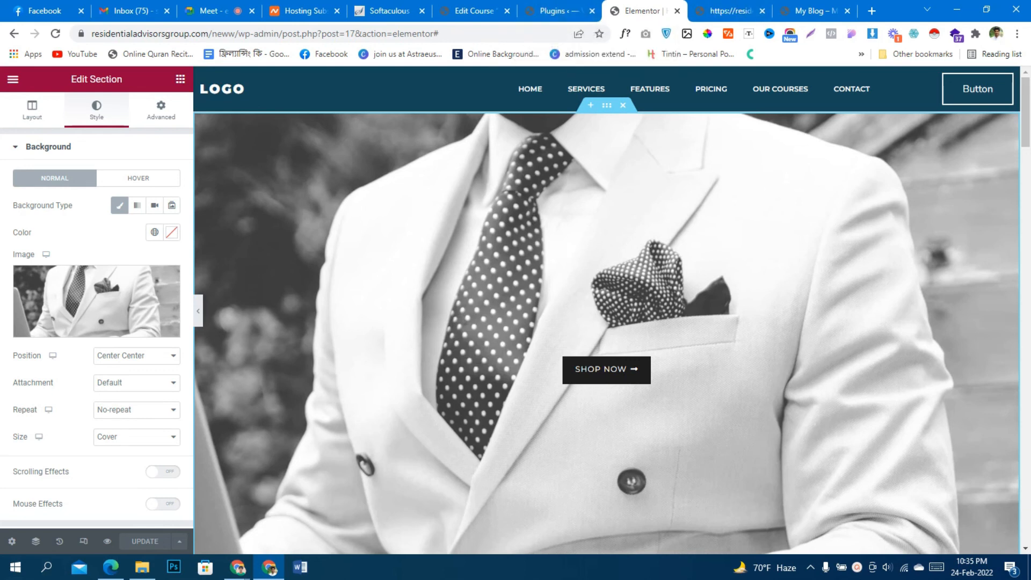
scroll(607, 311, down, 15)
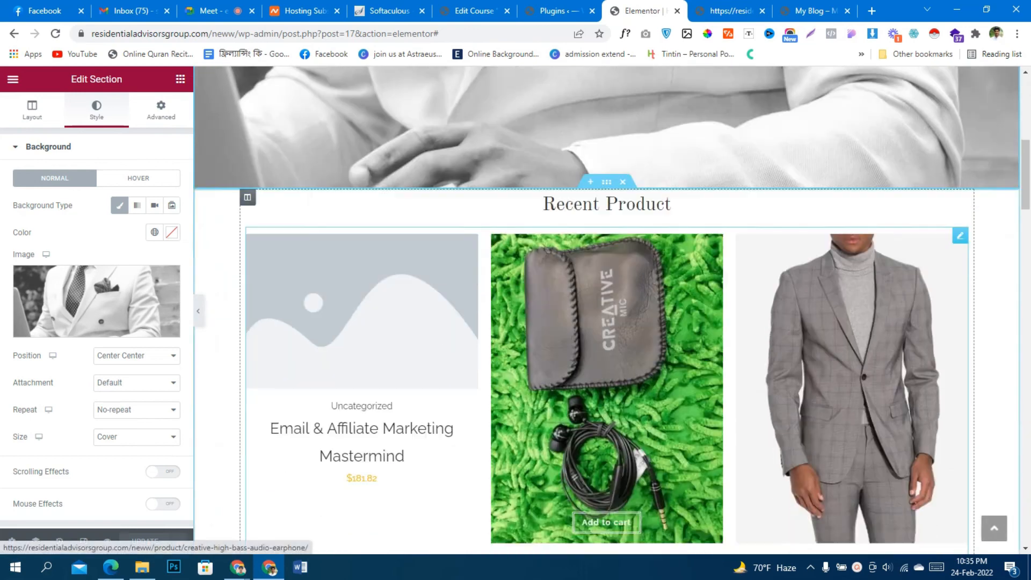
scroll(607, 312, down, 12)
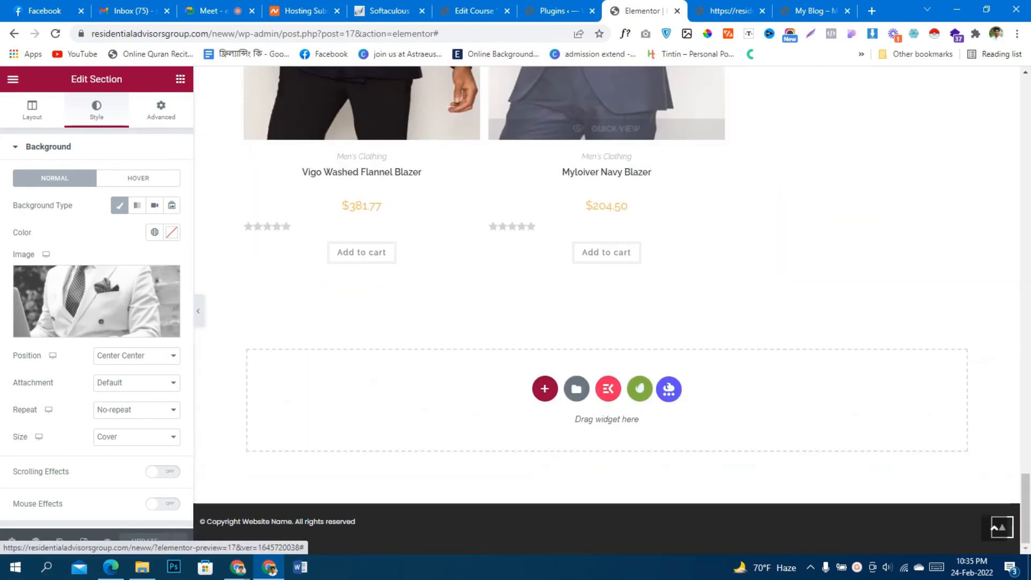
scroll(607, 312, up, 20)
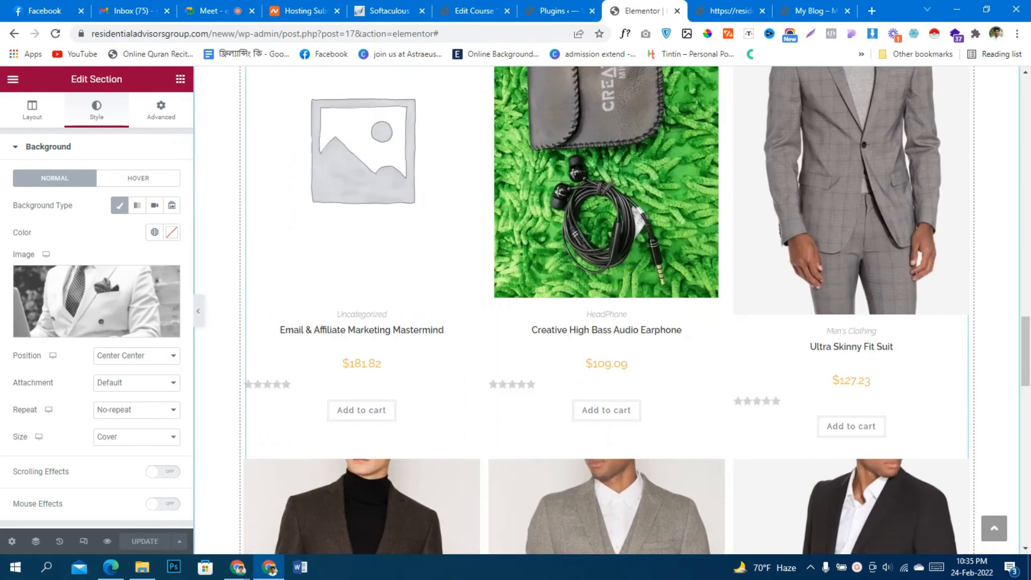
scroll(607, 310, up, 6)
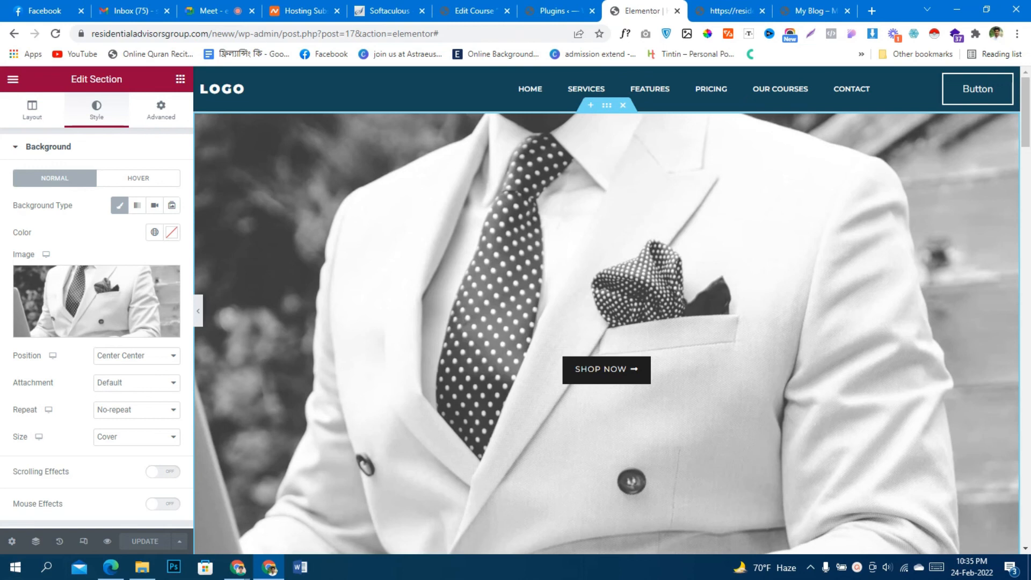
scroll(607, 311, down, 10)
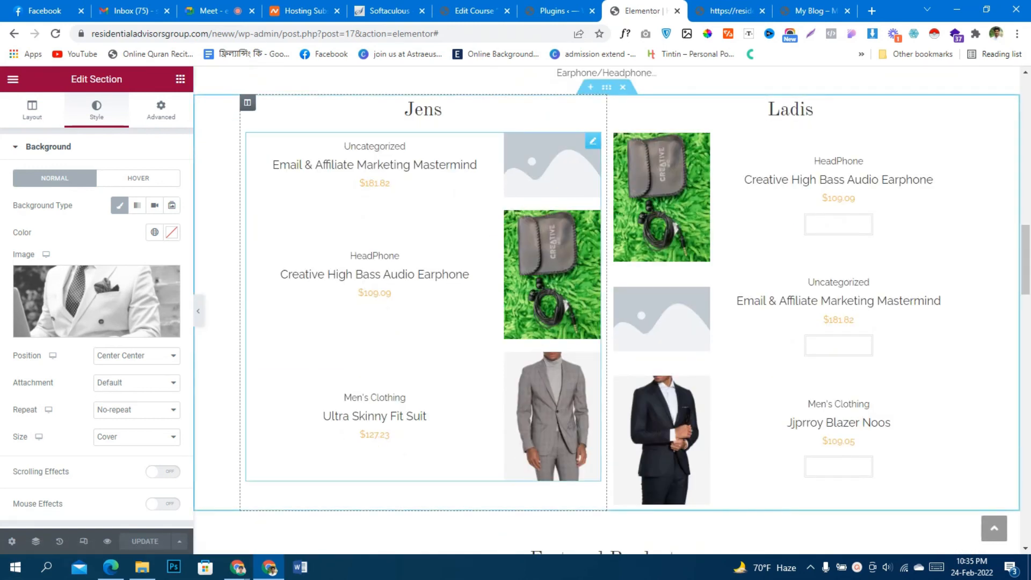
scroll(607, 310, up, 10)
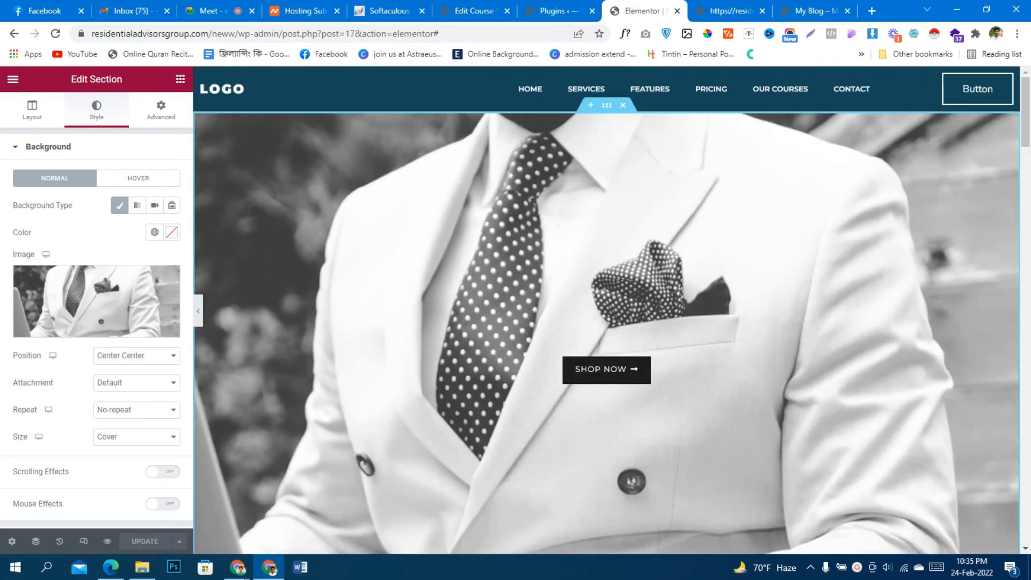